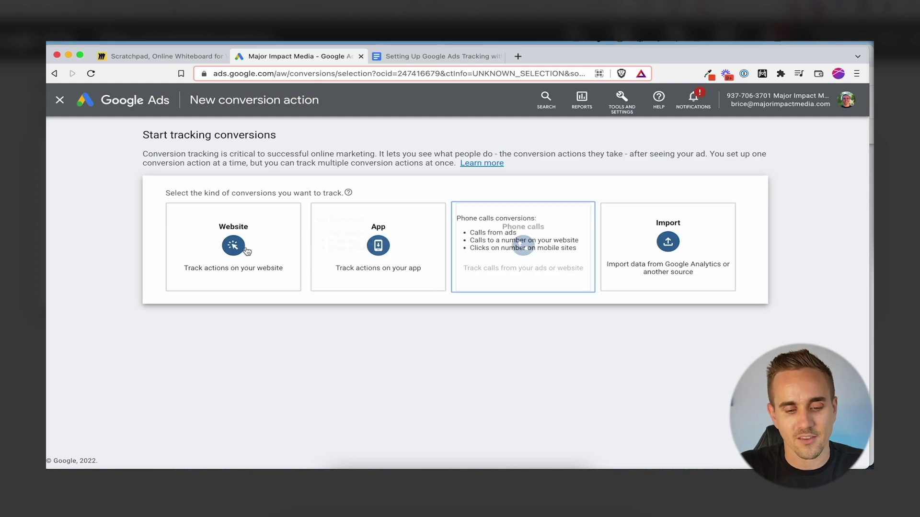
# Scan the website majorimpactmedia.com for existing conversion tracking
pyautogui.click(223, 250)
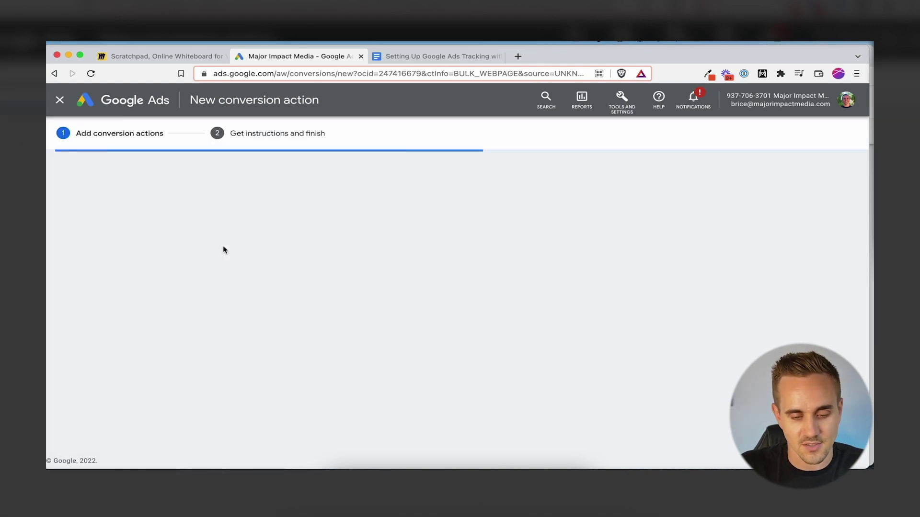
pyautogui.click(219, 255)
pyautogui.write('m')
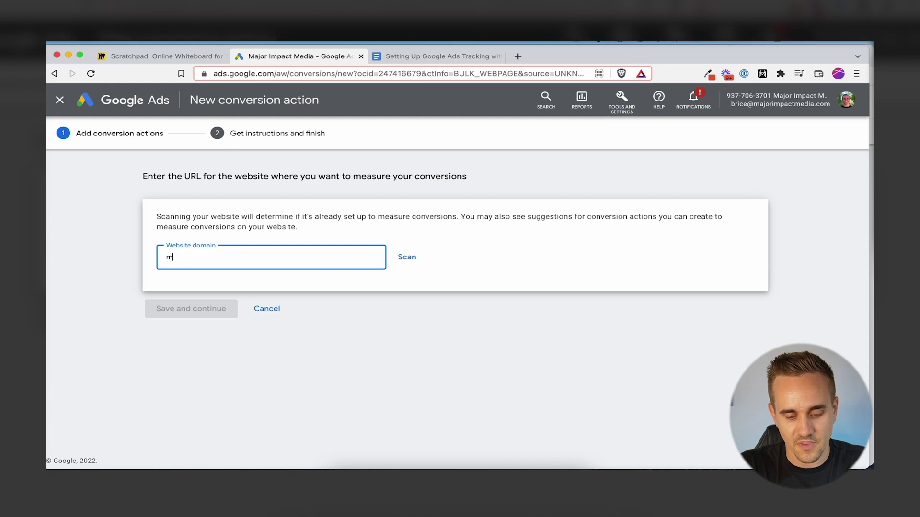
pyautogui.write('ajorimpactmedia.com')
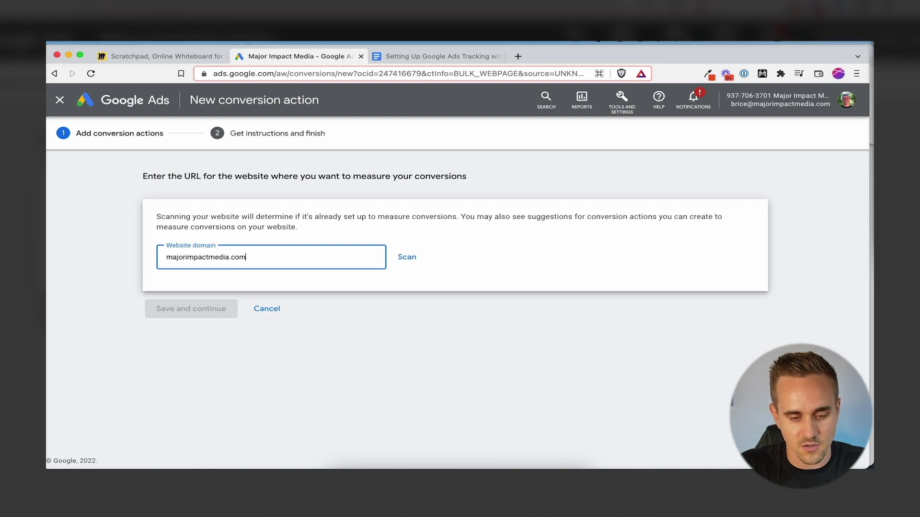
pyautogui.click(393, 258)
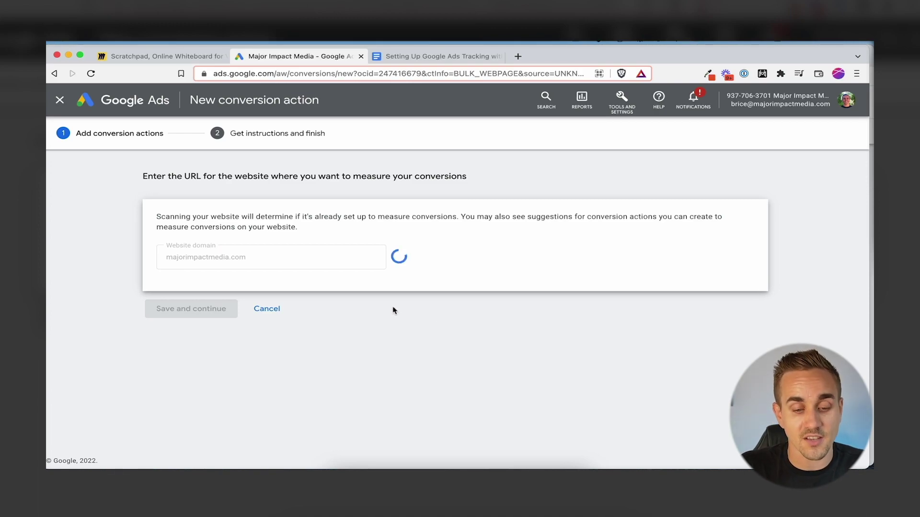
# Start a conversion action added manually instead of using scan results
pyautogui.scroll(-3, 194, 271)
pyautogui.moveTo(182, 271); pyautogui.dragTo(250, 271)
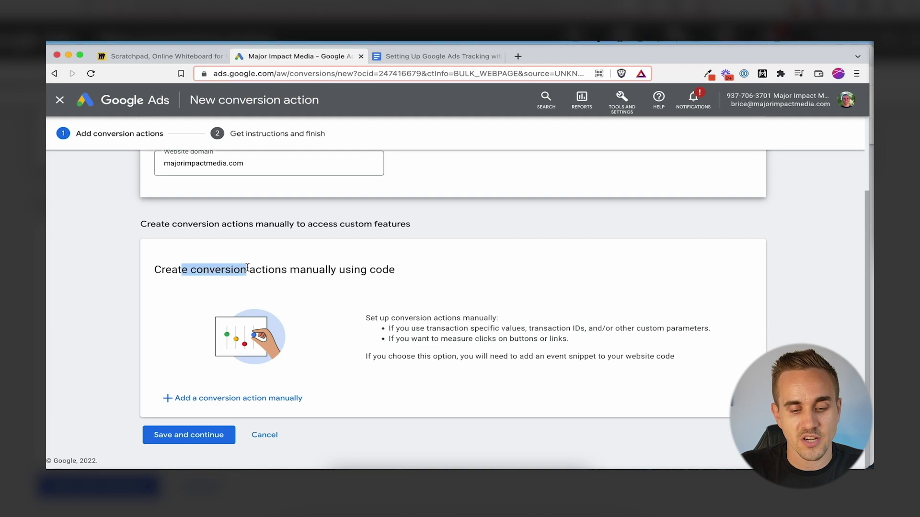
pyautogui.click(259, 271)
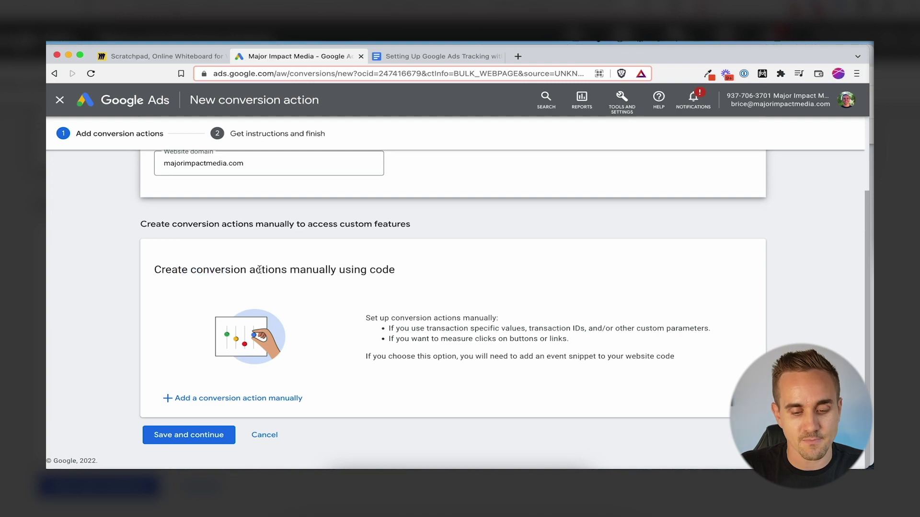
pyautogui.click(216, 400)
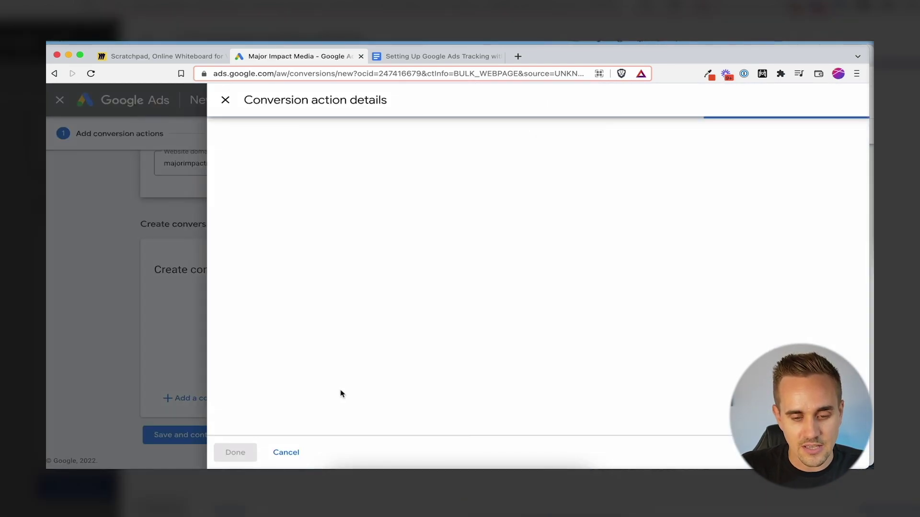
# Choose Submit lead form as the goal category and start renaming the conversion 'YT VSL:'
pyautogui.click(433, 228)
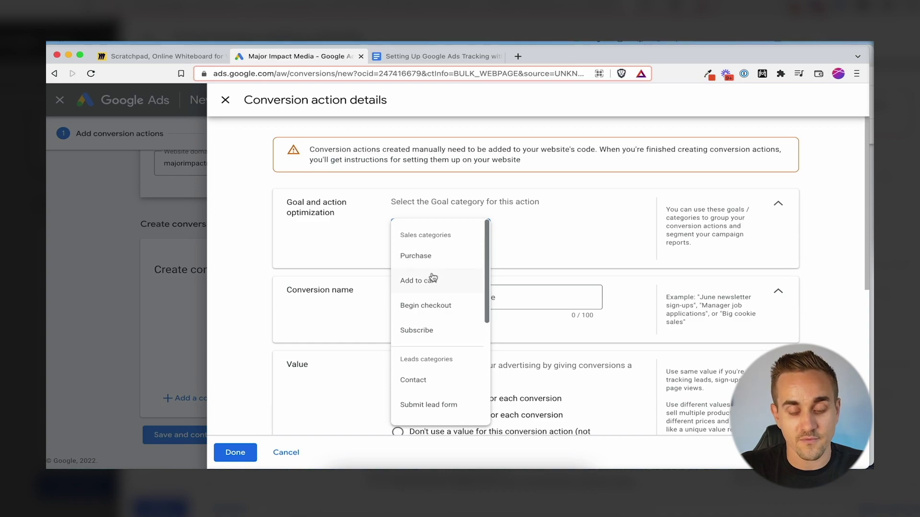
pyautogui.scroll(-3, 435, 288)
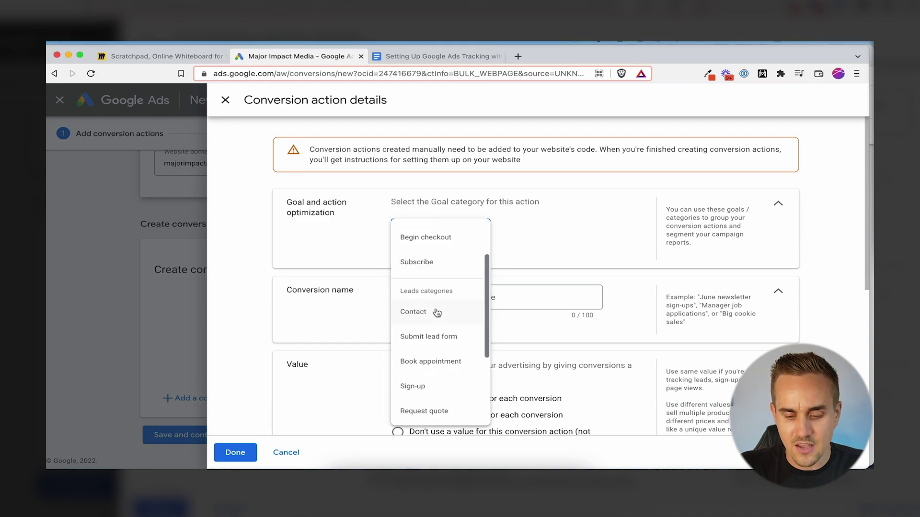
pyautogui.scroll(2, 429, 407)
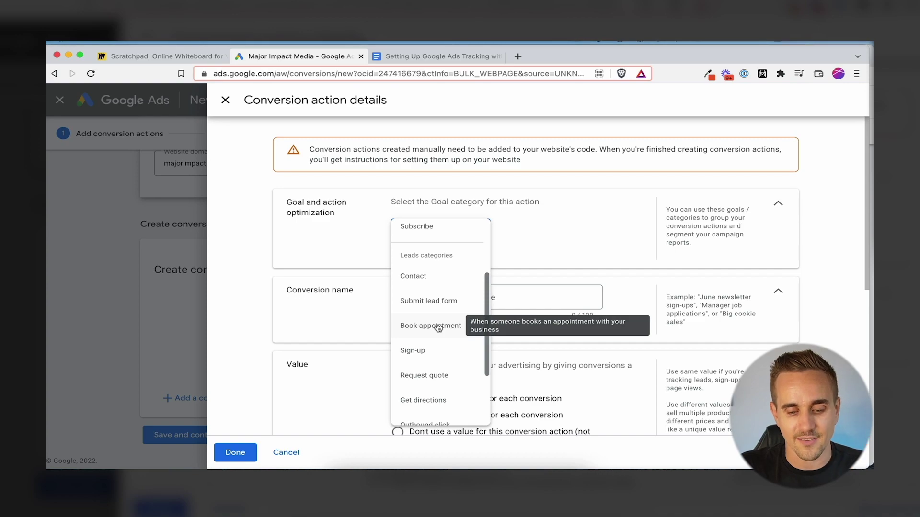
pyautogui.click(441, 305)
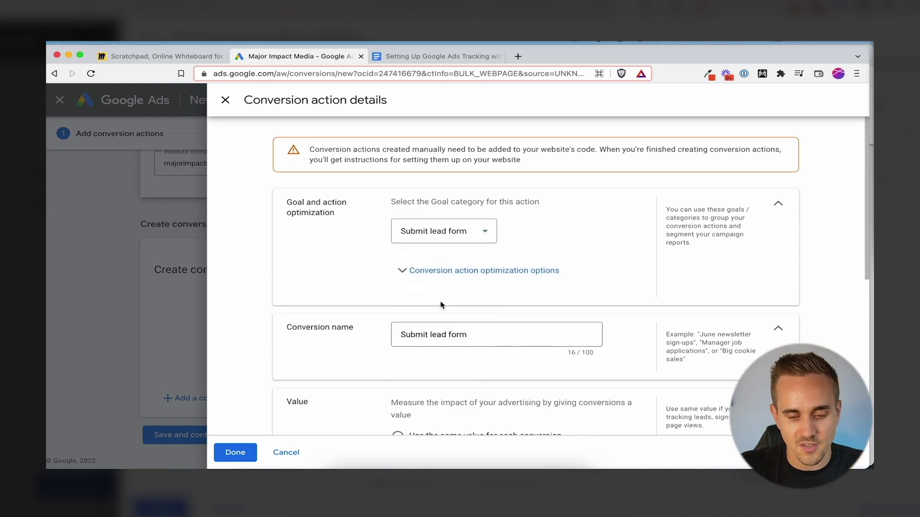
pyautogui.tripleClick(405, 329)
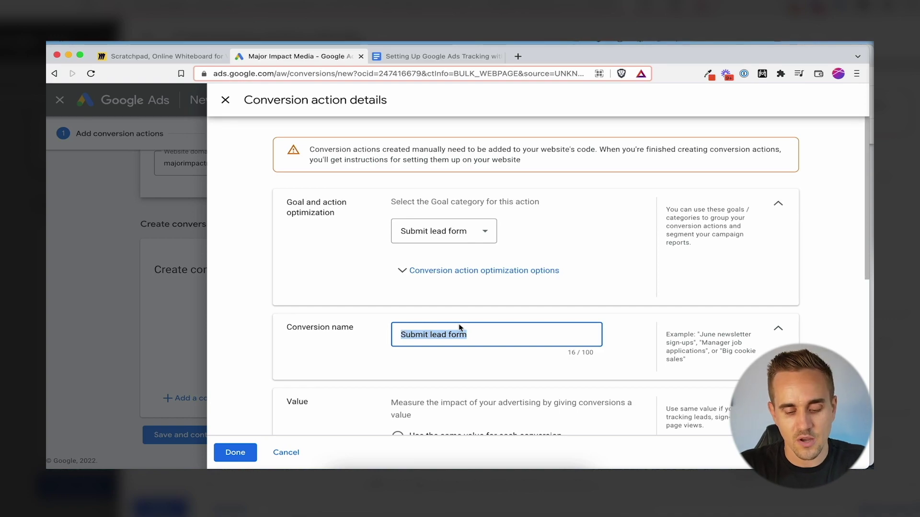
pyautogui.write('YT VSL:')
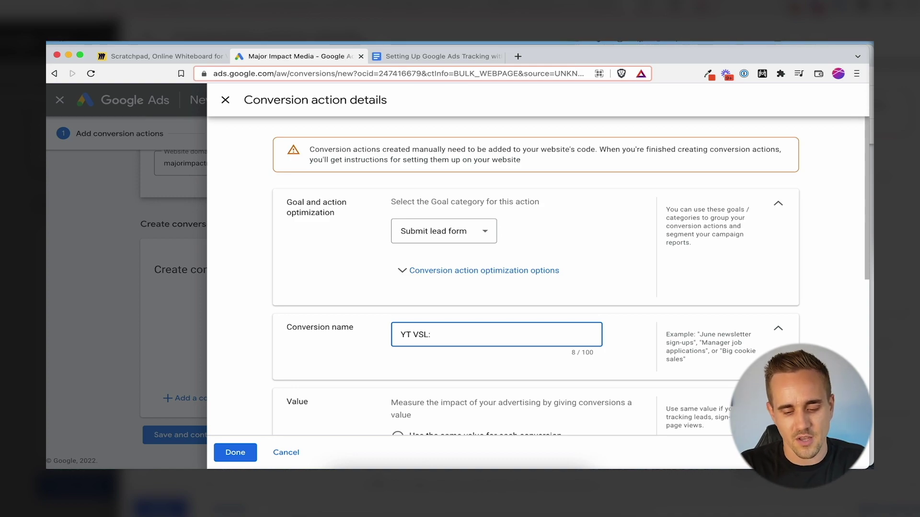
# Complete the name 'YT VSL: Lead' and use the same value of 1 USD per conversion
pyautogui.write('Lead')
pyautogui.press('BackSpace')
pyautogui.scroll(-4, 441, 250)
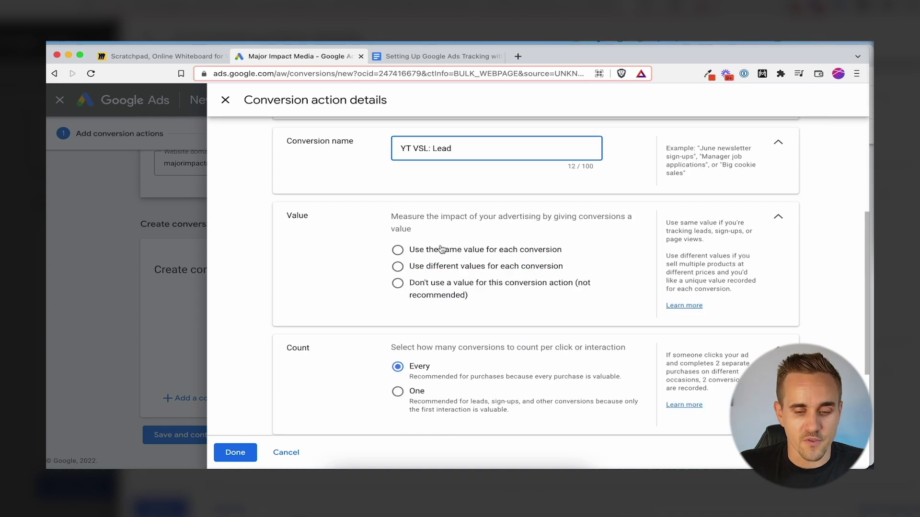
pyautogui.click(413, 251)
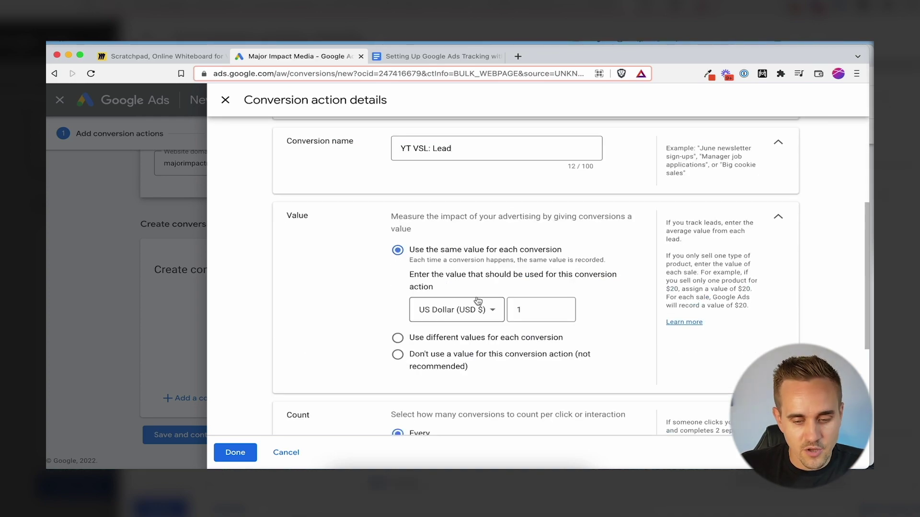
pyautogui.click(441, 356)
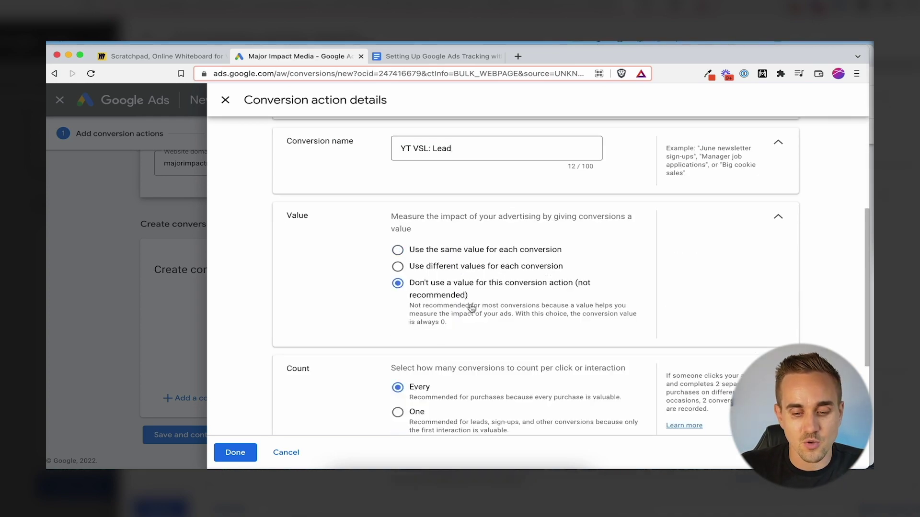
pyautogui.click(425, 252)
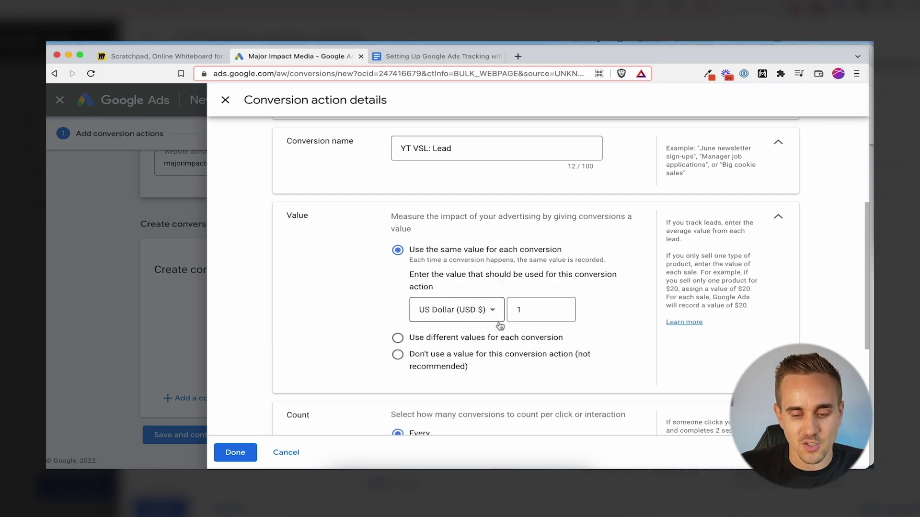
pyautogui.click(547, 311)
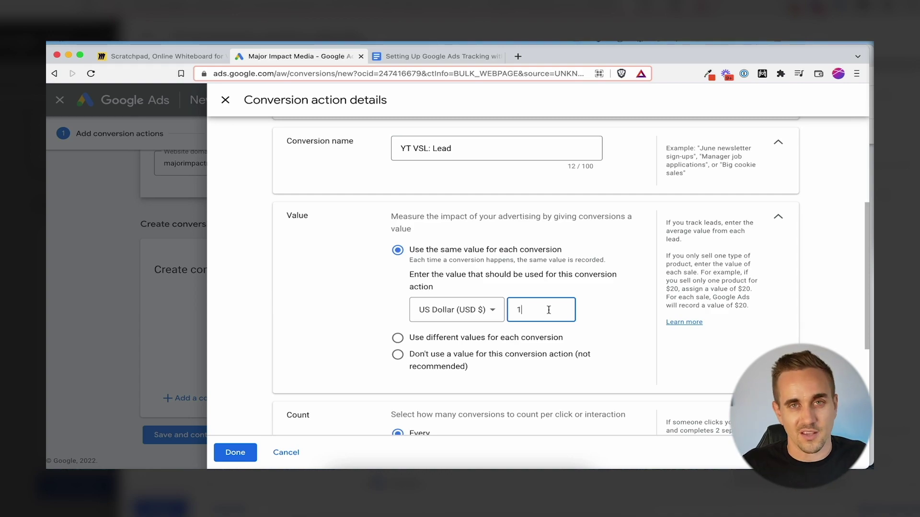
# Count only one conversion per click or interaction
pyautogui.scroll(-3, 551, 307)
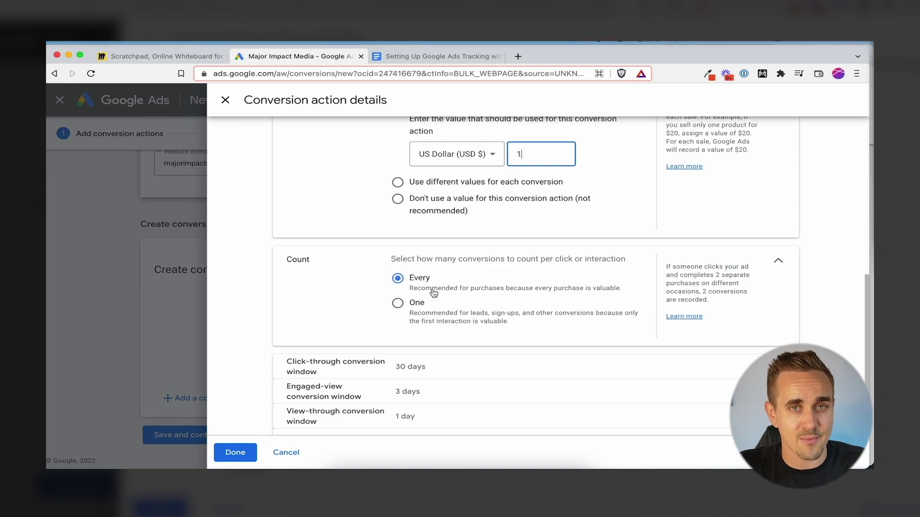
pyautogui.click(410, 315)
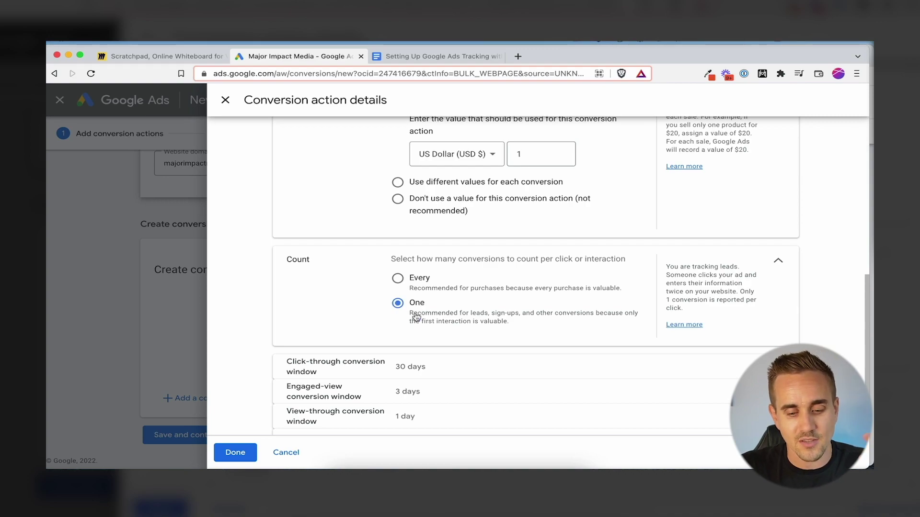
pyautogui.scroll(-1, 432, 311)
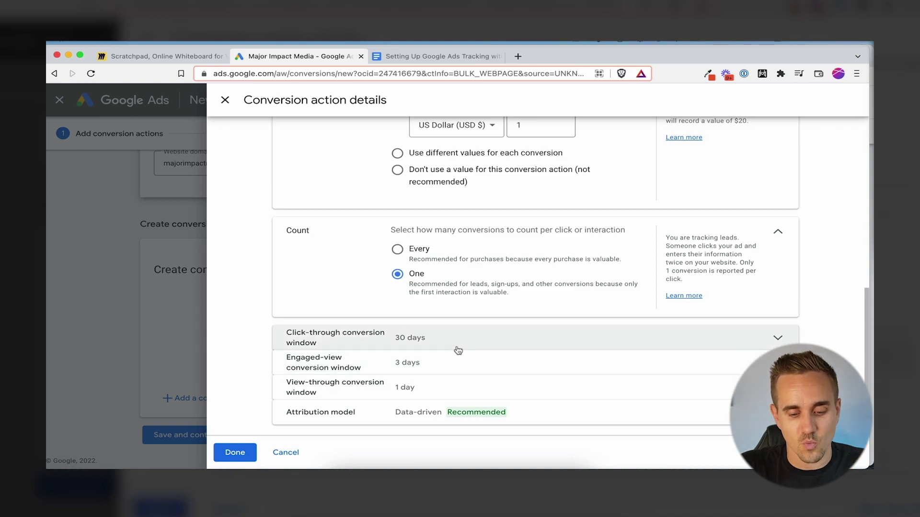
# Review the click-through, engaged-view and view-through windows, keeping 30, 3 and 1 days
pyautogui.click(493, 341)
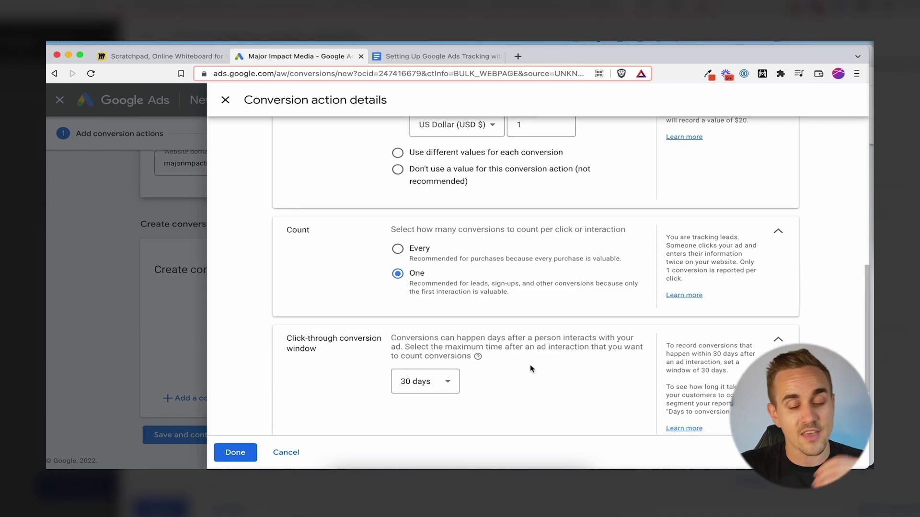
pyautogui.scroll(-2, 524, 369)
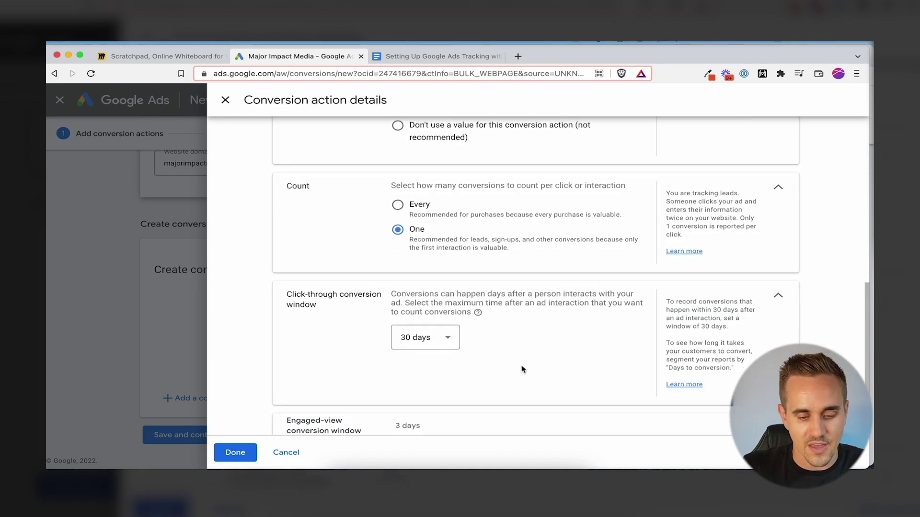
pyautogui.scroll(-2, 523, 369)
pyautogui.click(482, 365)
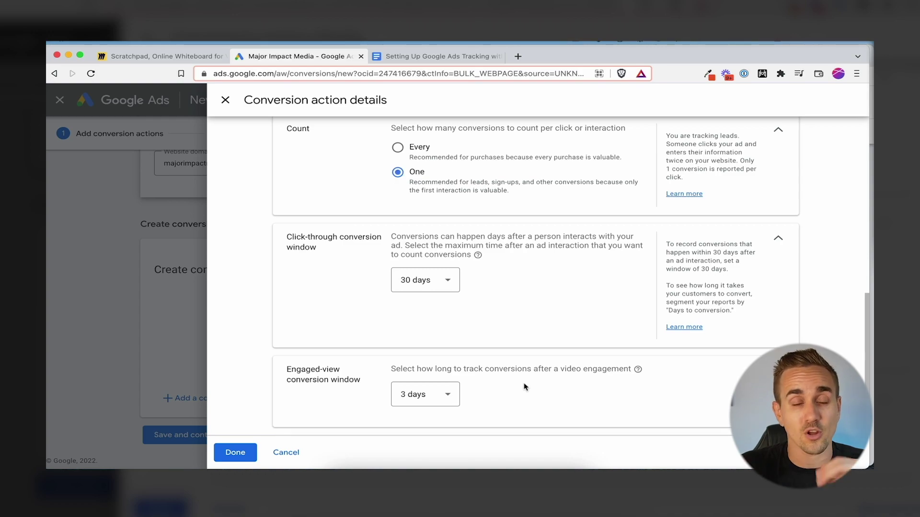
pyautogui.scroll(-2, 524, 388)
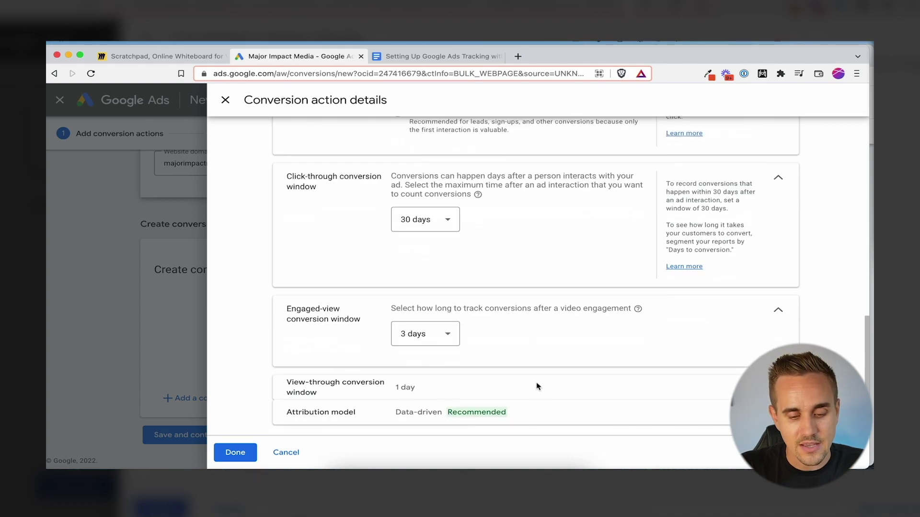
pyautogui.click(498, 384)
# Expand the attribution model setting, which shows Data-driven
pyautogui.scroll(-2, 517, 379)
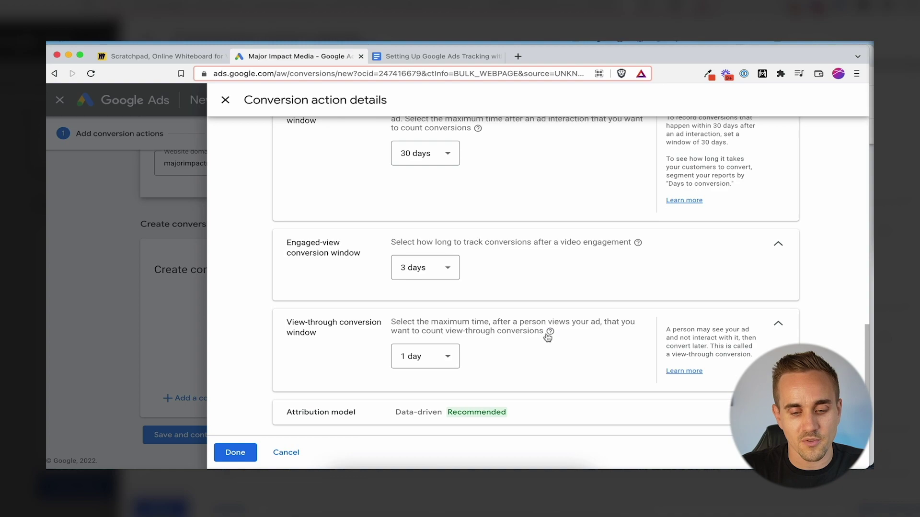
pyautogui.scroll(1, 546, 335)
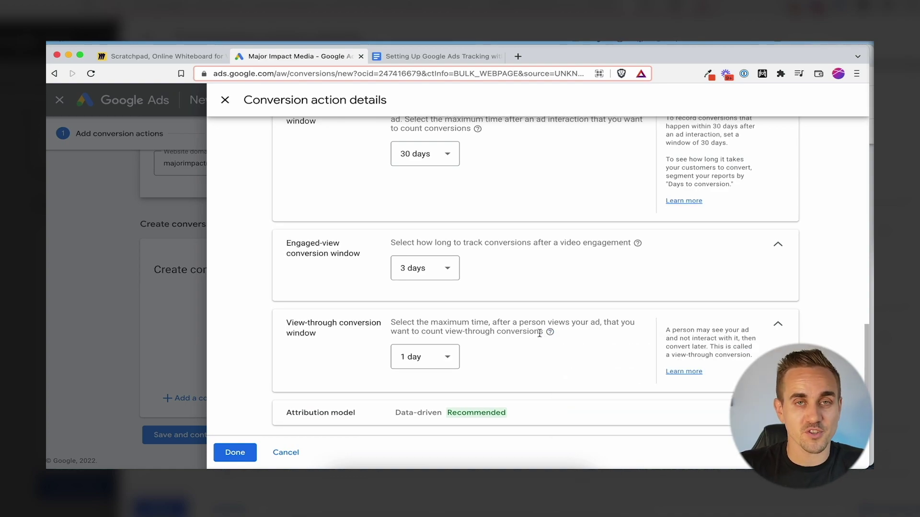
pyautogui.scroll(-1, 541, 333)
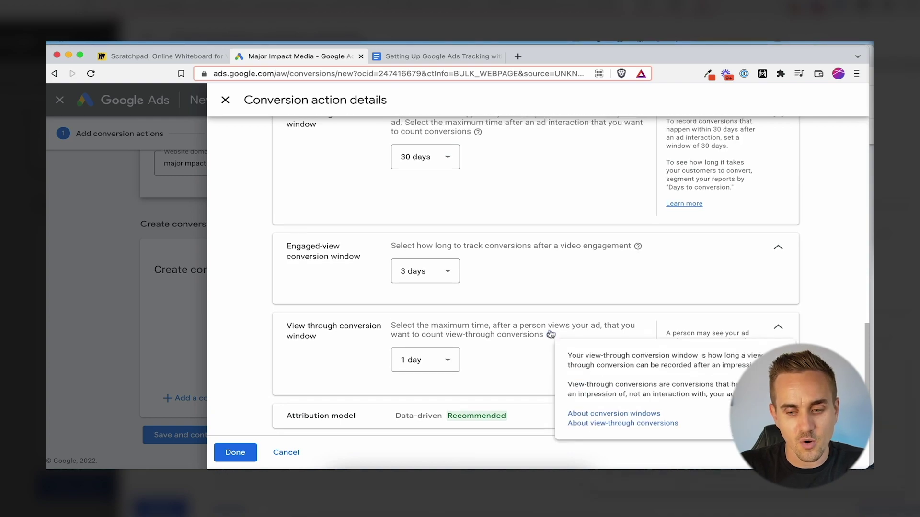
pyautogui.scroll(1, 450, 172)
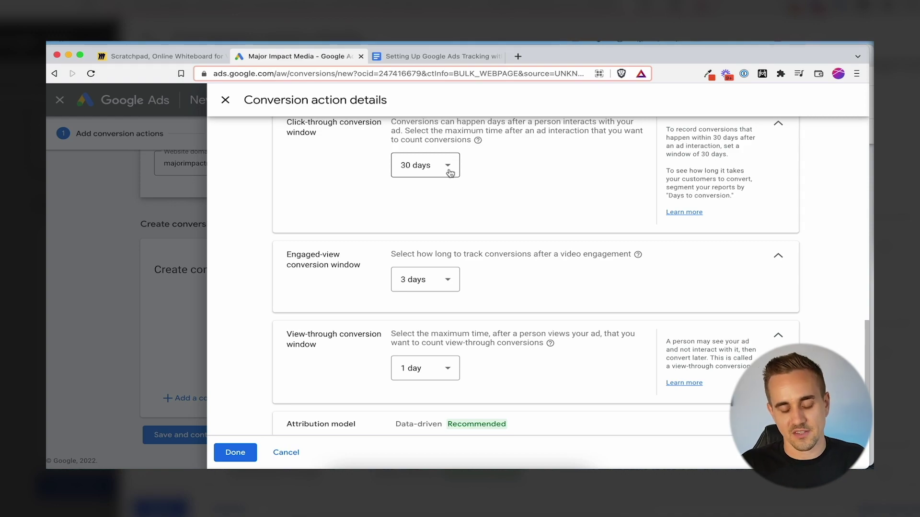
pyautogui.scroll(1, 455, 173)
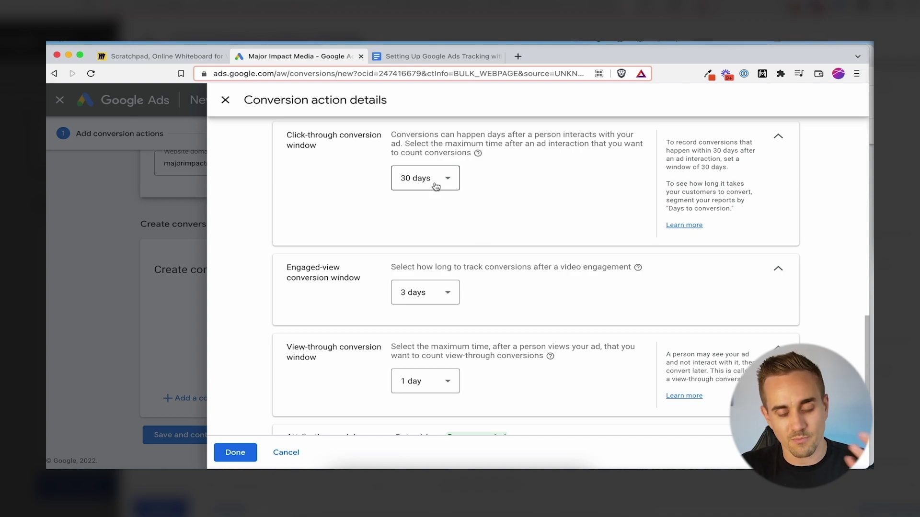
pyautogui.scroll(-1, 546, 249)
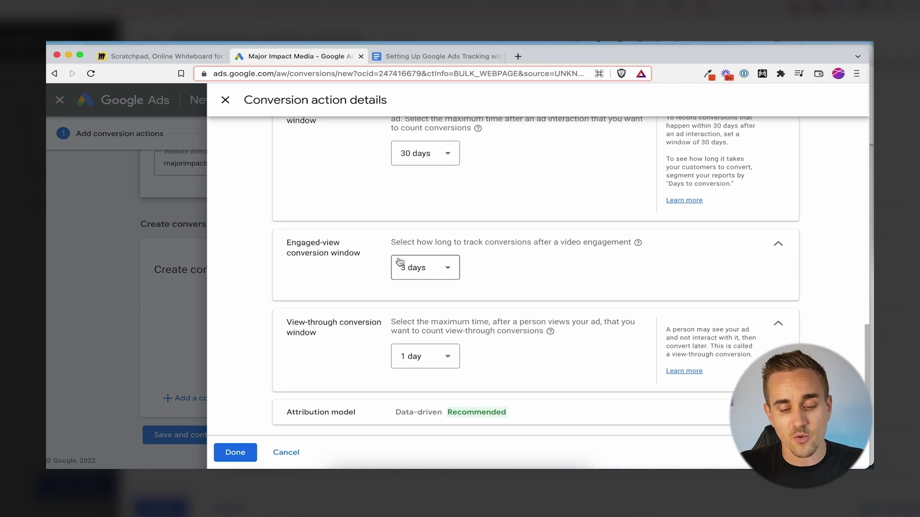
pyautogui.scroll(-1, 400, 372)
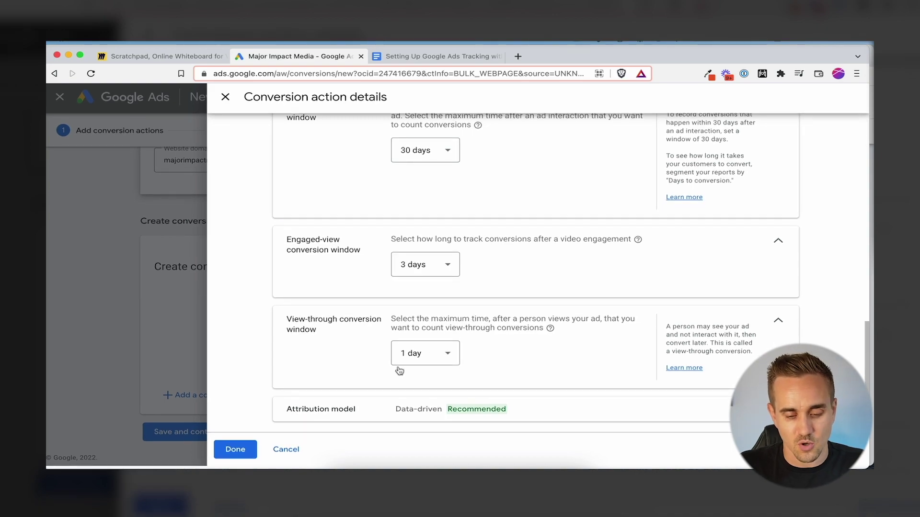
pyautogui.click(422, 409)
pyautogui.scroll(-2, 462, 393)
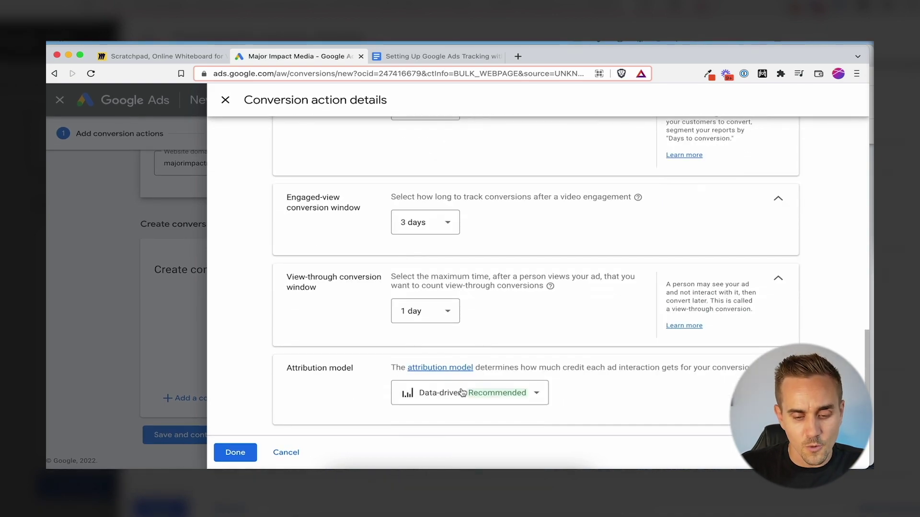
# Keep Data-driven selected as the attribution model
pyautogui.moveTo(476, 395)
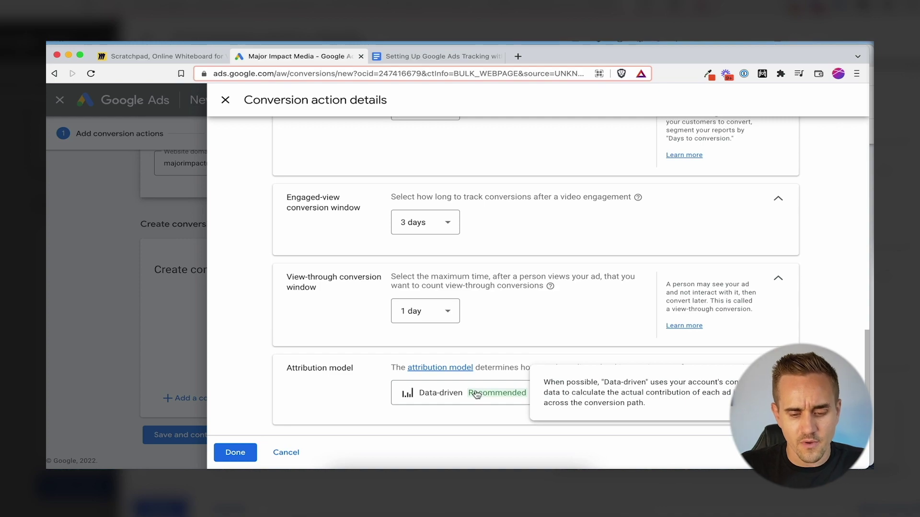
pyautogui.click(477, 394)
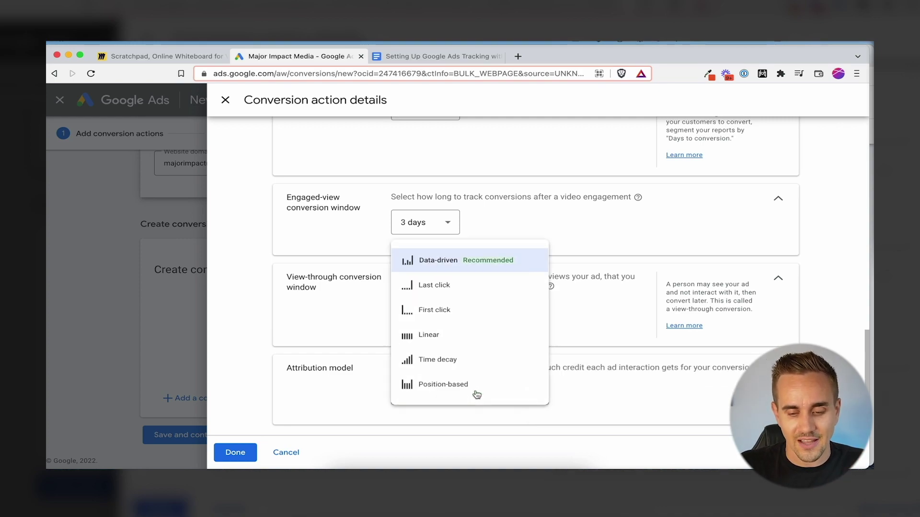
pyautogui.moveTo(489, 259)
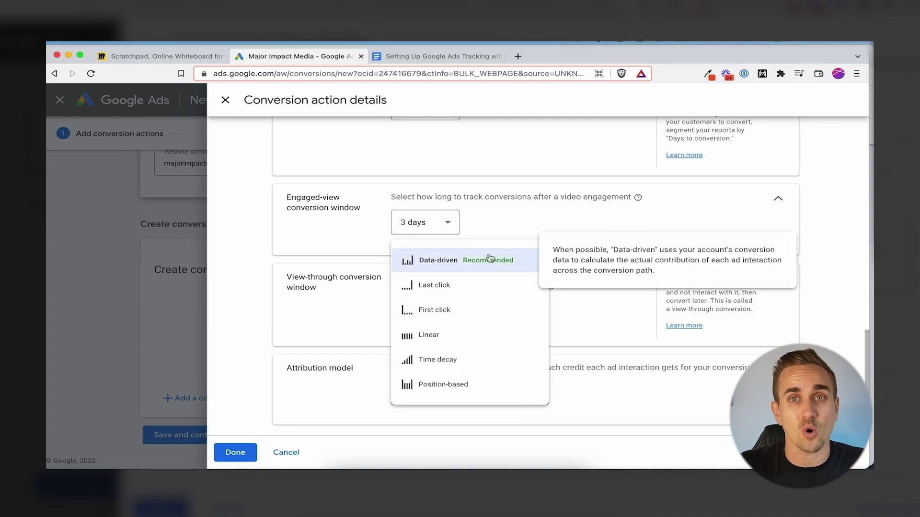
pyautogui.click(489, 258)
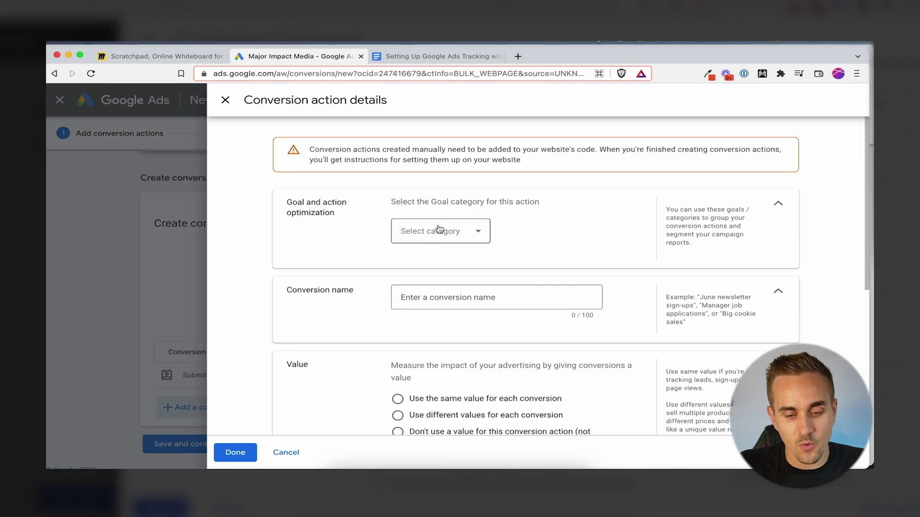
# Add a Page view conversion 'YT VSL: LP View' with no value, counting one per click
pyautogui.click(442, 232)
pyautogui.scroll(-5, 436, 287)
pyautogui.click(446, 297)
pyautogui.click(460, 334)
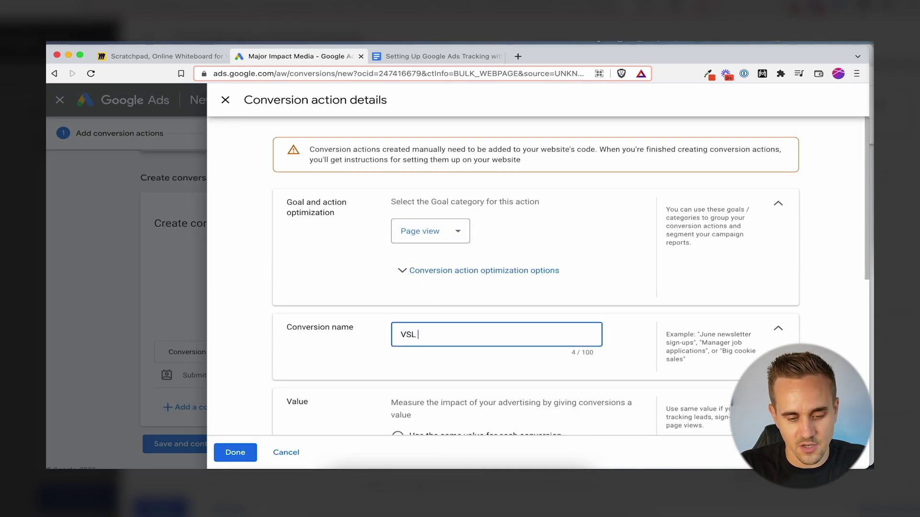
pyautogui.write('VSL Funnel: LP View')
pyautogui.scroll(-3, 447, 335)
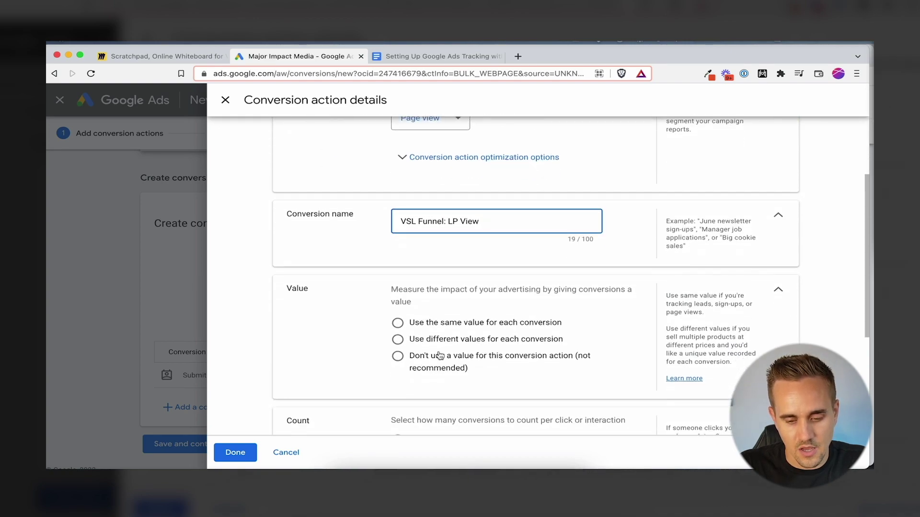
pyautogui.click(447, 356)
pyautogui.scroll(-4, 485, 328)
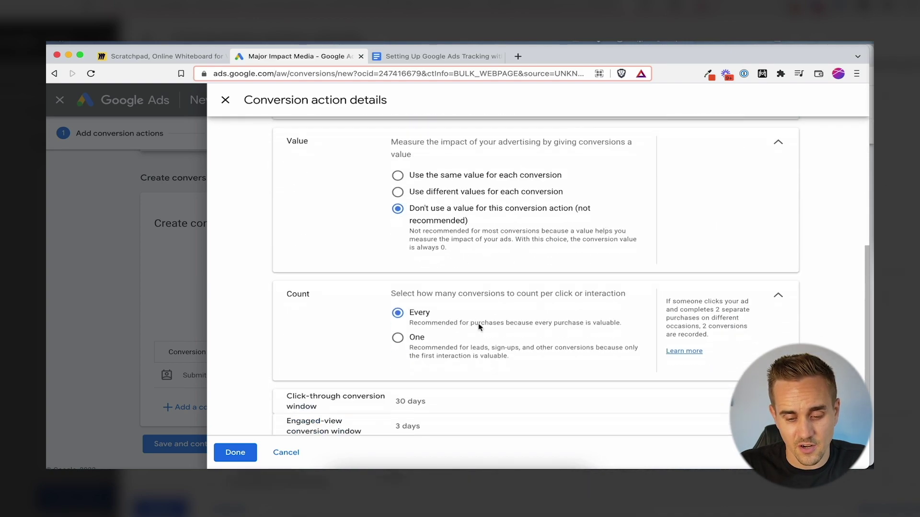
pyautogui.click(399, 305)
pyautogui.scroll(-1, 517, 321)
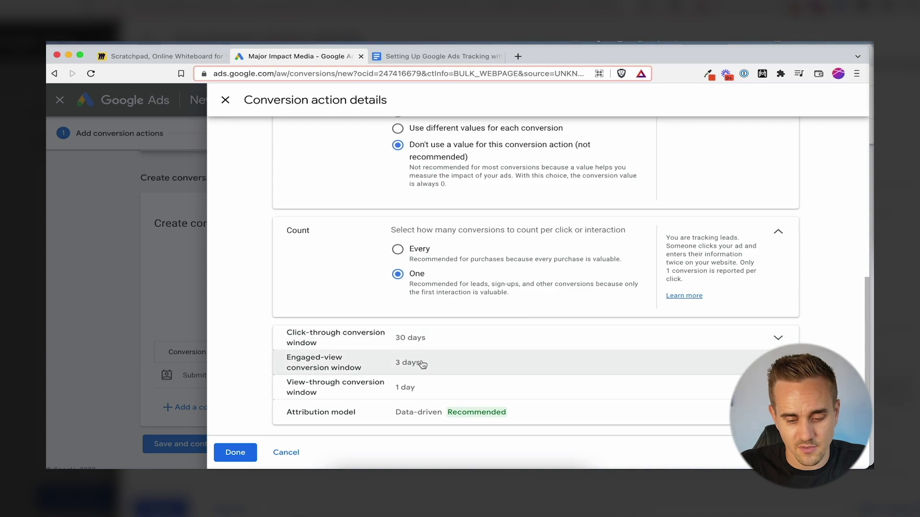
pyautogui.click(235, 452)
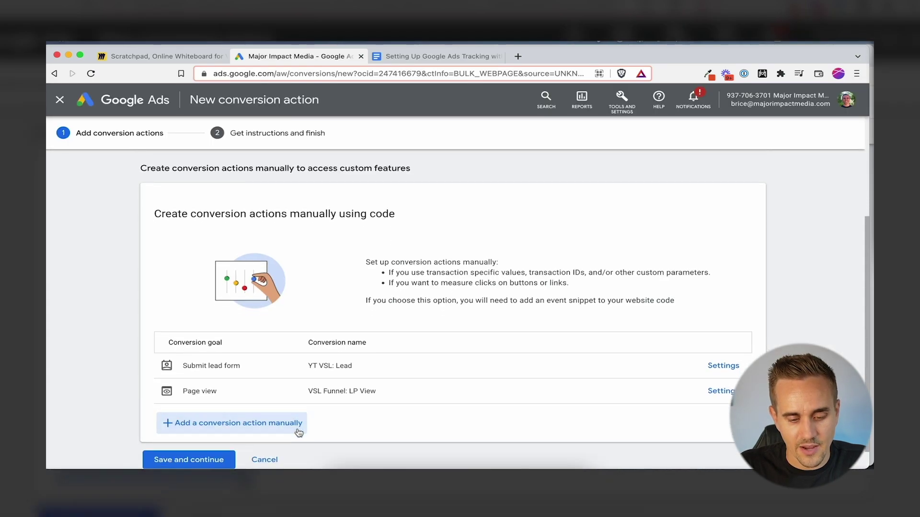
# Add a Book appointment conversion 'YT VSL: Booked Call' worth 10 USD, counting one
pyautogui.click(304, 431)
pyautogui.click(427, 344)
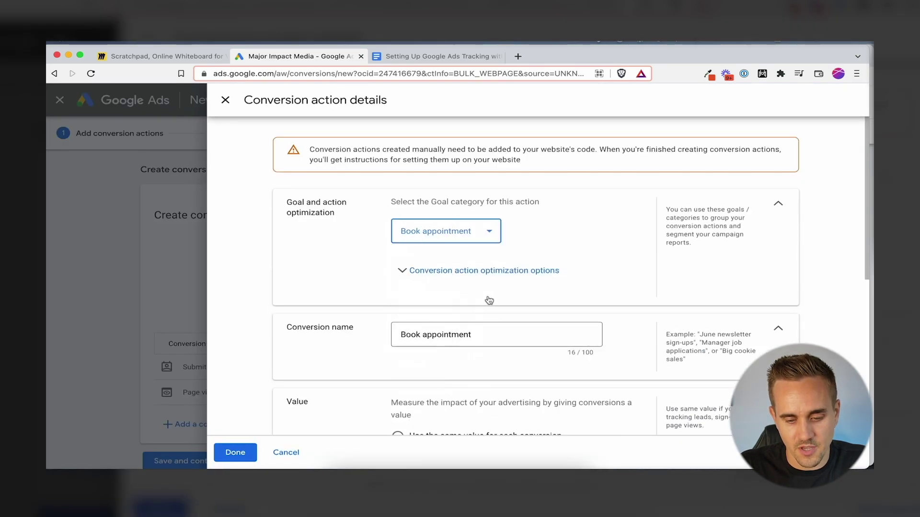
pyautogui.tripleClick(487, 335)
pyautogui.write('VSL Funnel: Booked Call')
pyautogui.scroll(-1, 487, 330)
pyautogui.scroll(-3, 488, 330)
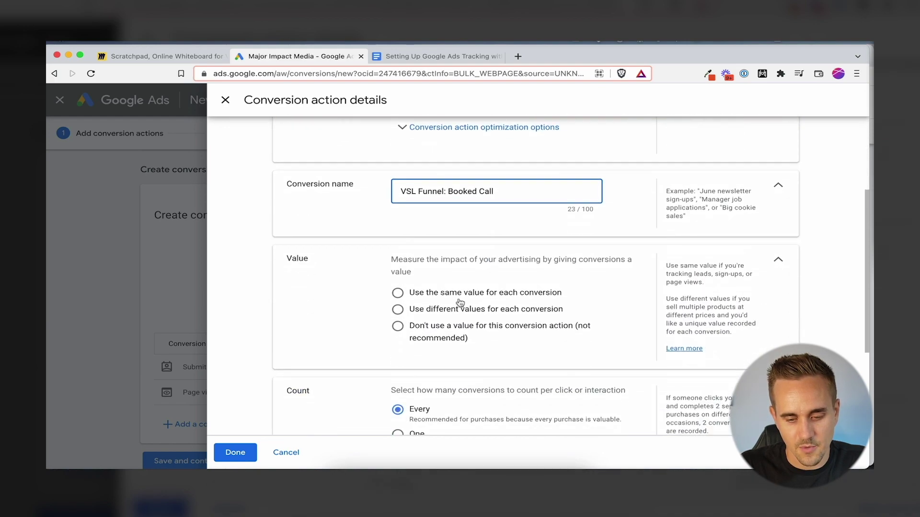
pyautogui.click(460, 293)
pyautogui.click(547, 353)
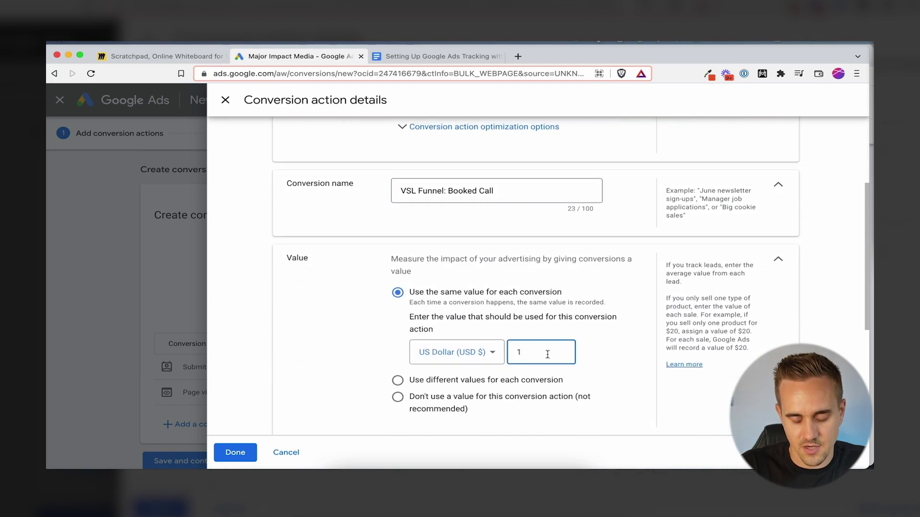
pyautogui.write('0')
pyautogui.scroll(-5, 314, 326)
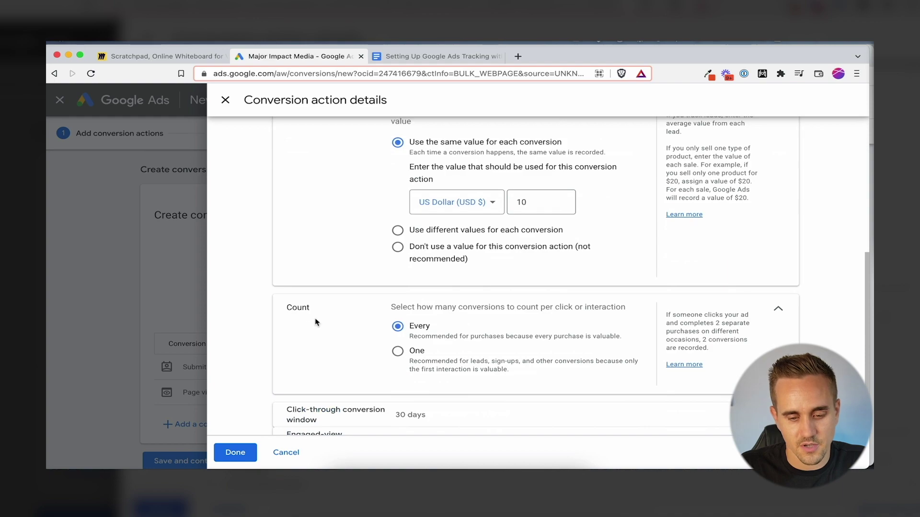
pyautogui.click(412, 287)
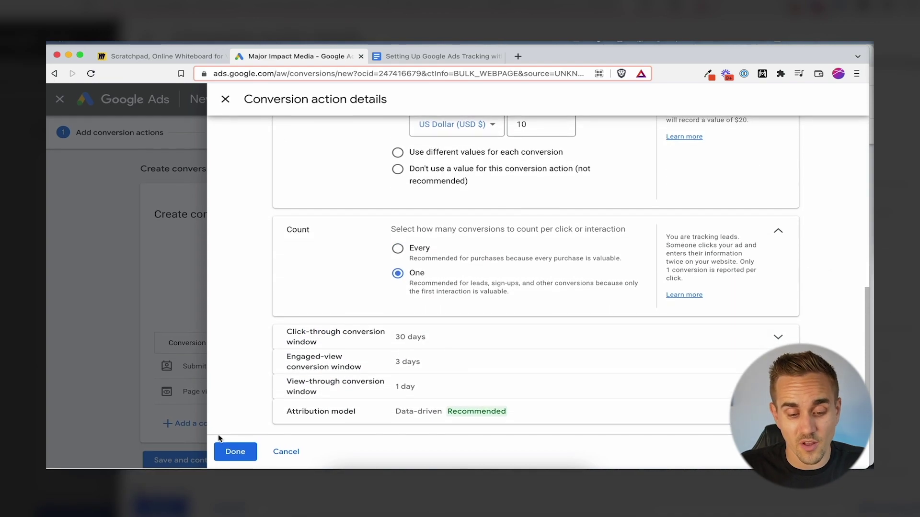
pyautogui.click(236, 453)
pyautogui.scroll(-1, 216, 444)
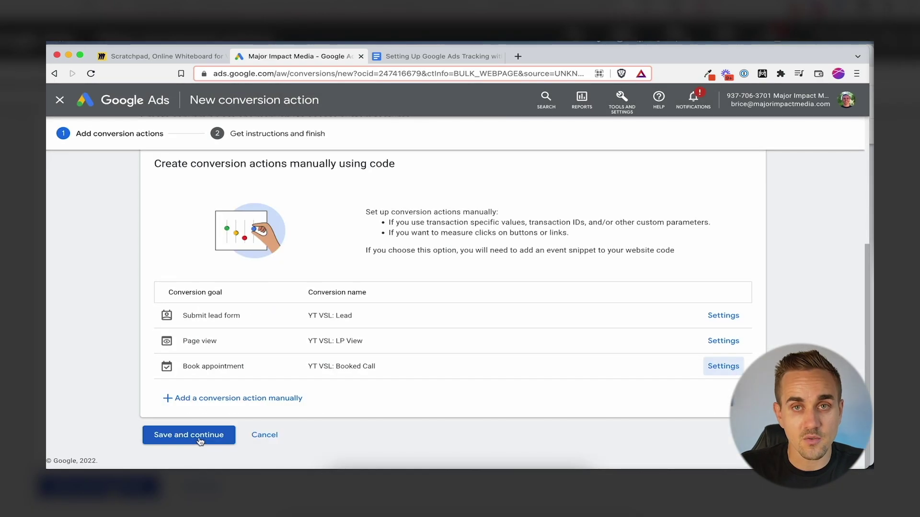
# Save the three conversion actions and review the Tag Manager conversion ID and labels
pyautogui.click(200, 438)
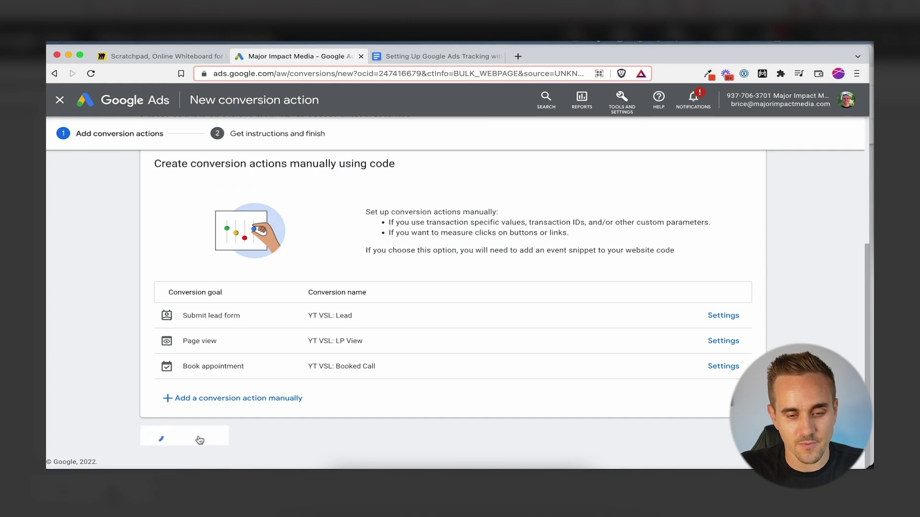
pyautogui.click(696, 220)
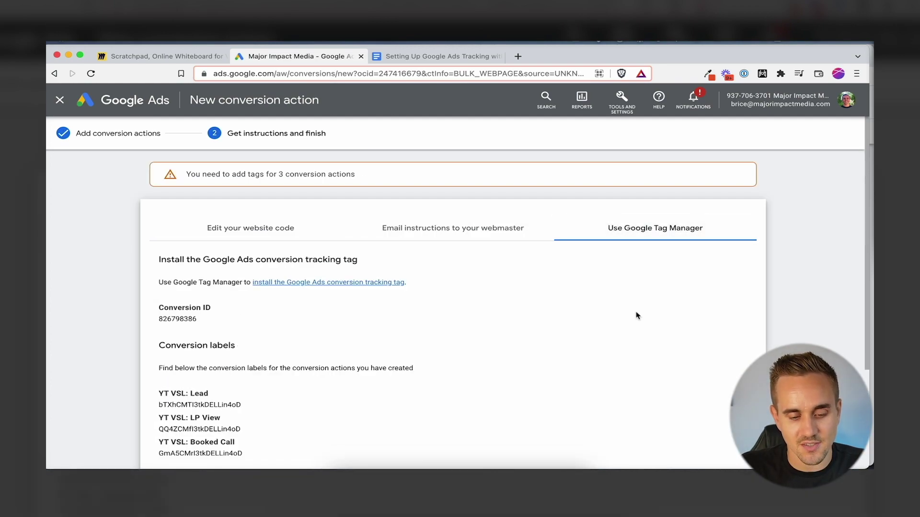
pyautogui.scroll(-3, 612, 295)
pyautogui.scroll(2, 608, 287)
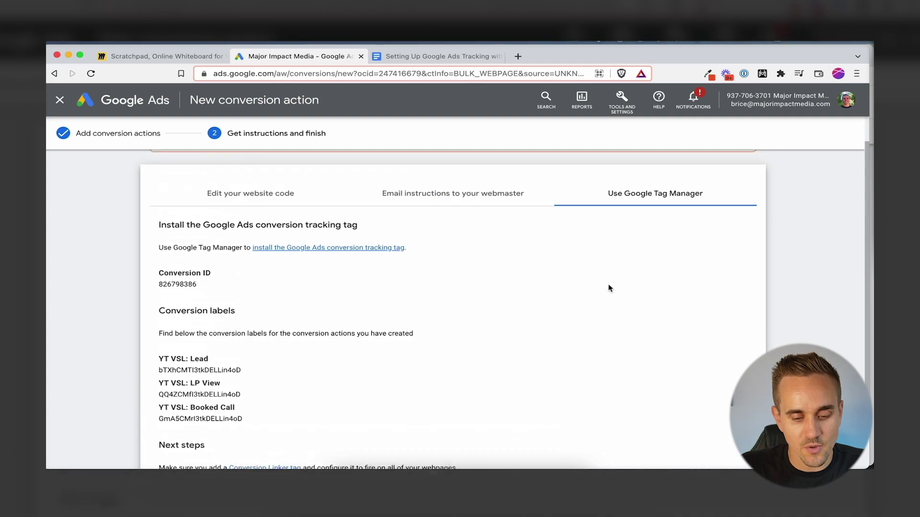
pyautogui.scroll(-1, 448, 314)
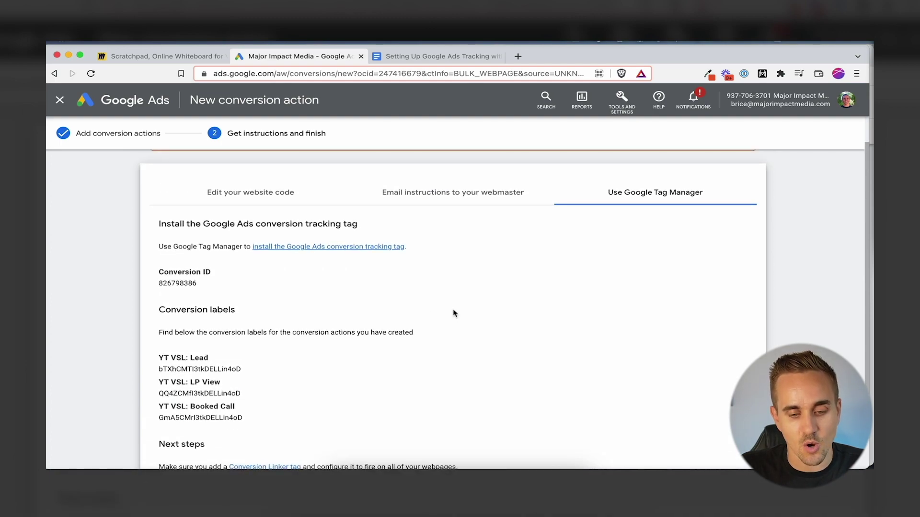
pyautogui.scroll(-2, 454, 314)
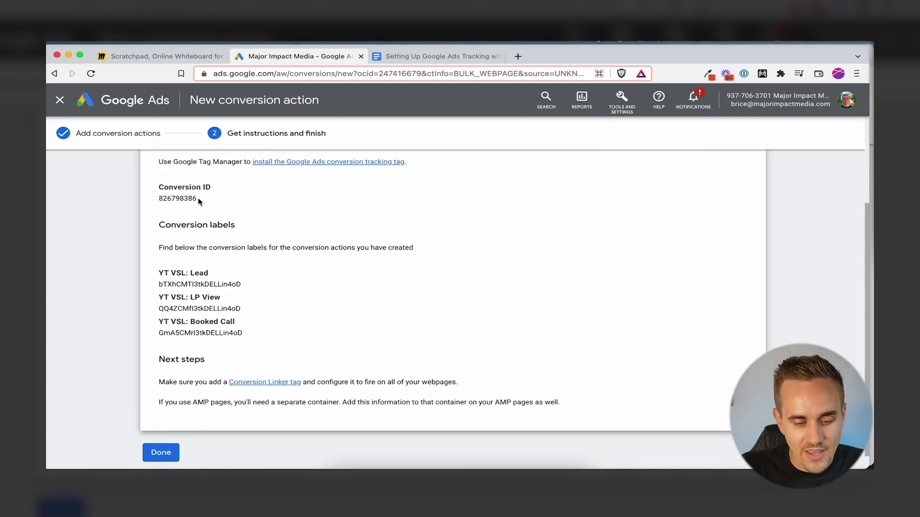
pyautogui.scroll(1, 279, 262)
pyautogui.scroll(-1, 198, 235)
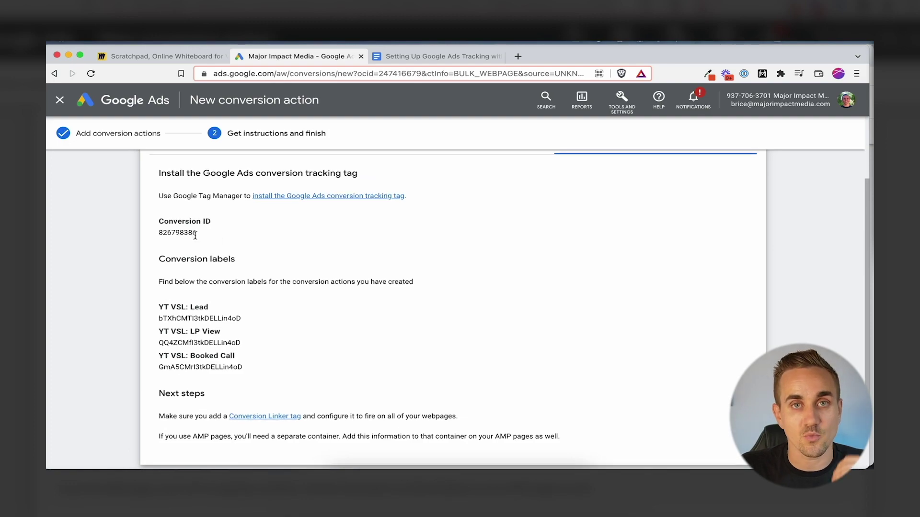
pyautogui.scroll(-1, 197, 237)
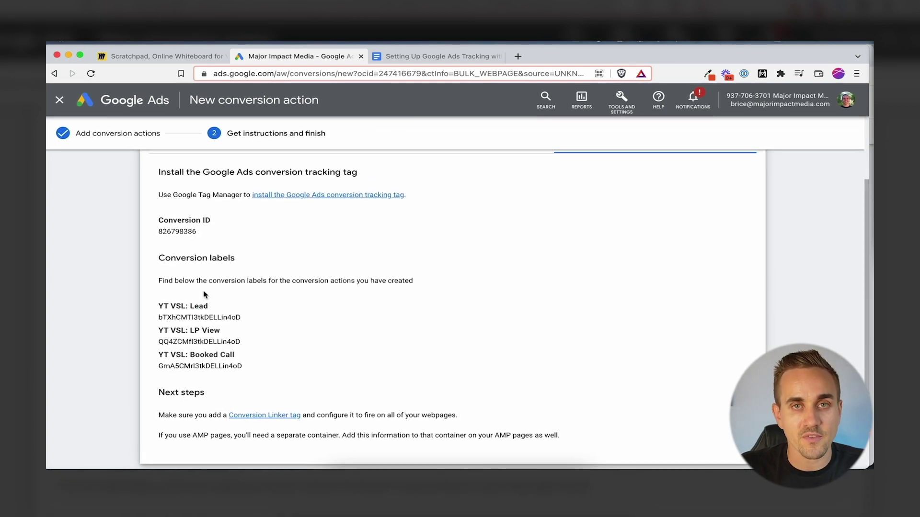
pyautogui.scroll(-1, 178, 350)
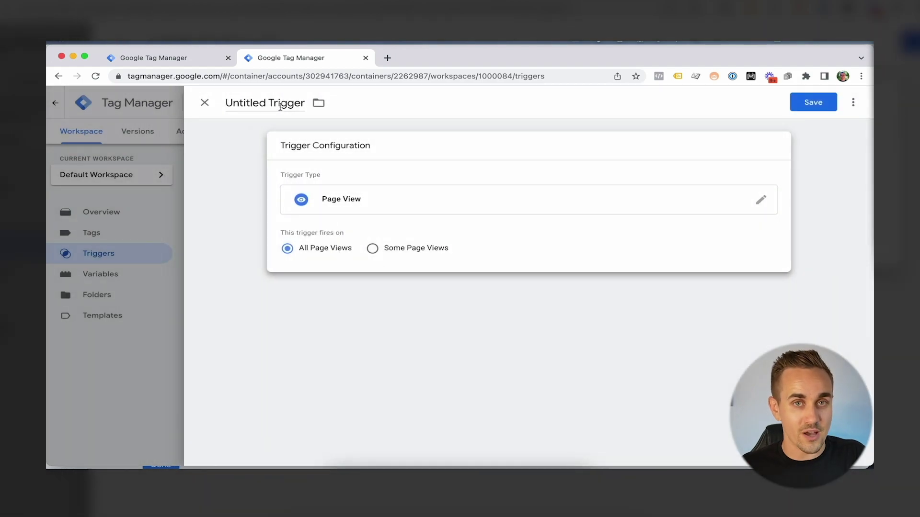
# Name the new All Page Views trigger 'All Page'
pyautogui.click(280, 105)
pyautogui.write('All APa')
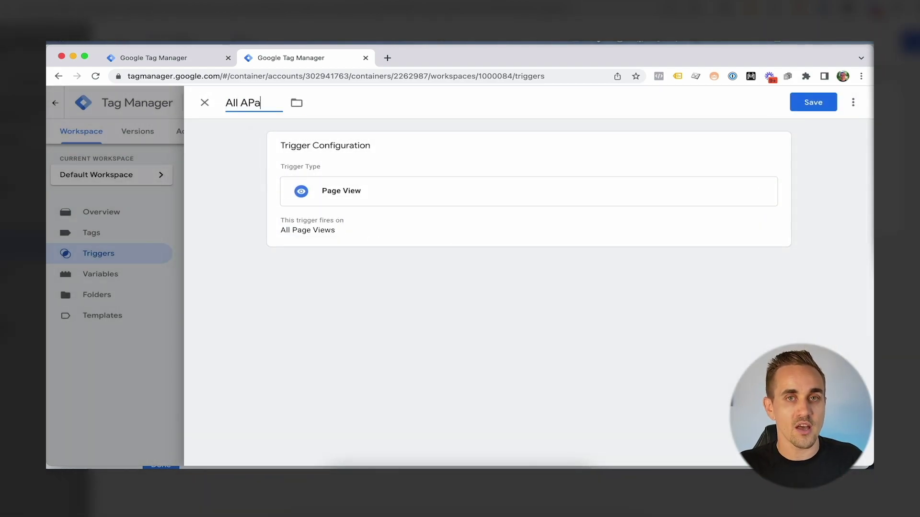
pyautogui.press('BackSpace')
pyautogui.press('BackSpace')
pyautogui.press('BackSpace')
pyautogui.write('PAge')
pyautogui.press('BackSpace')
pyautogui.press('BackSpace')
pyautogui.press('BackSpace')
pyautogui.write('age')
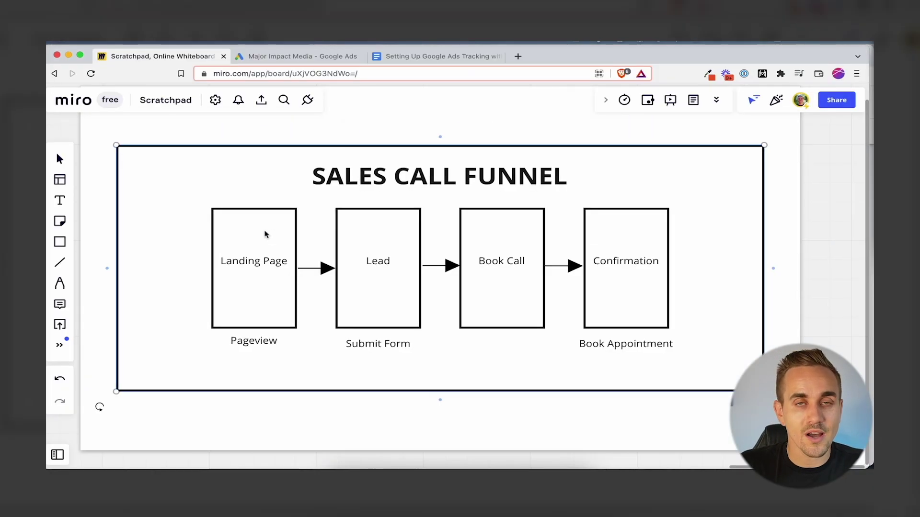
# Pan over the Sales Call Funnel board, then return to the Google Ads conversion page
pyautogui.scroll(-1, 346, 257)
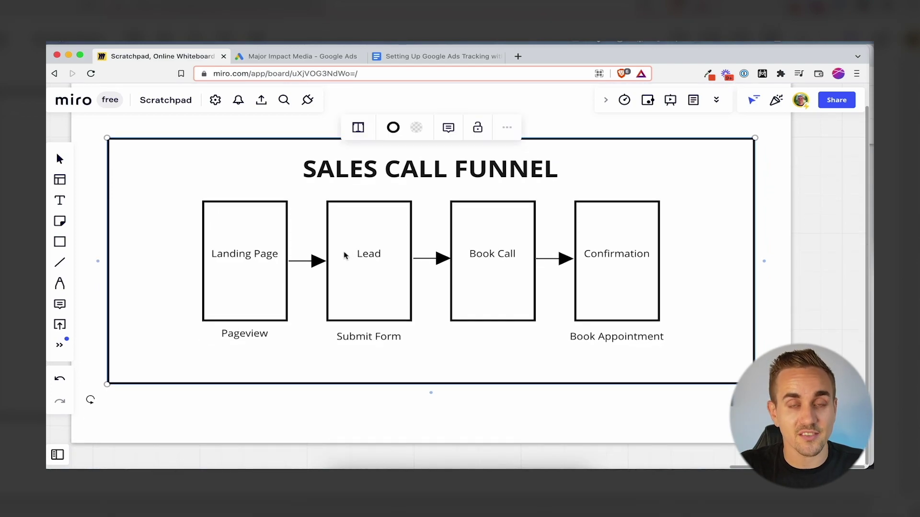
pyautogui.scroll(1, 235, 331)
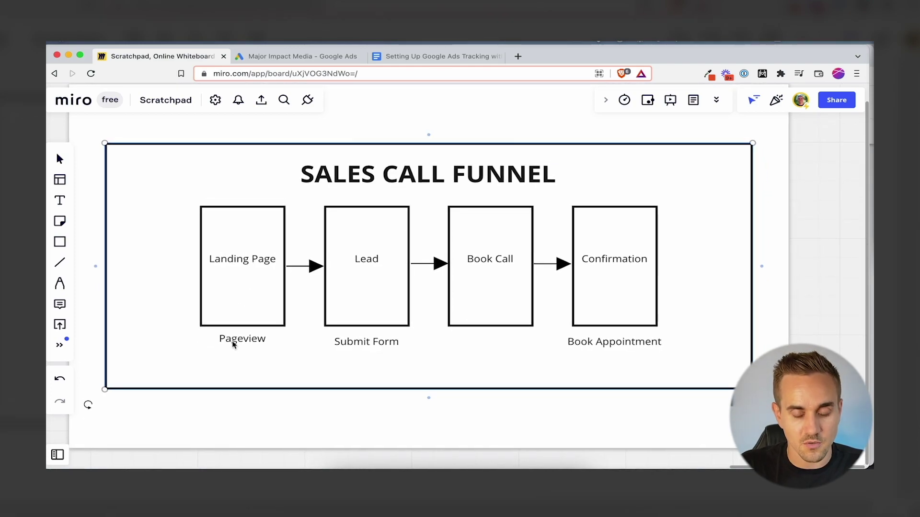
pyautogui.hscroll(-1, 317, 367)
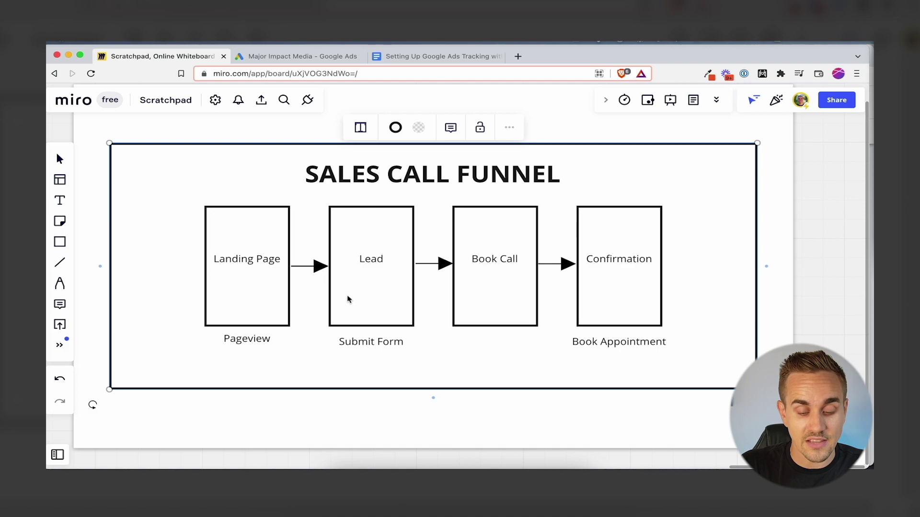
pyautogui.scroll(-1, 630, 349)
pyautogui.hscroll(-1, 630, 350)
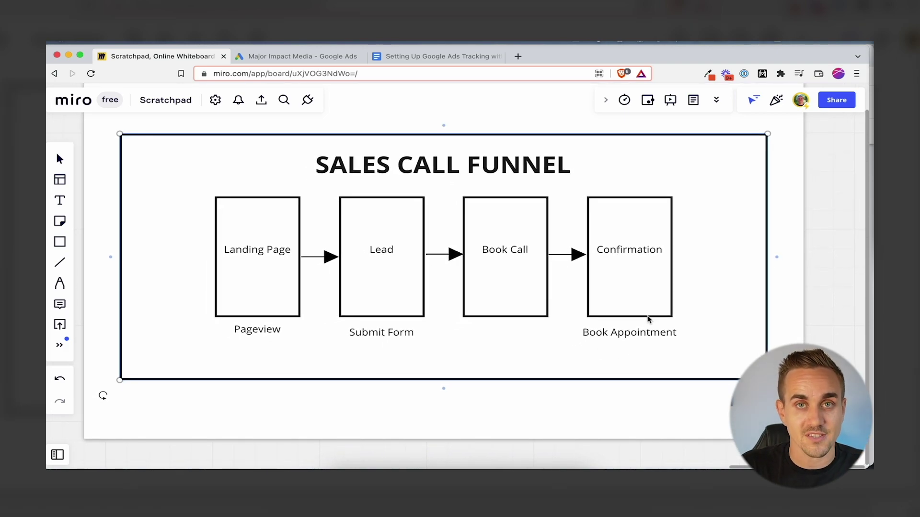
pyautogui.hotkey('ctrl', 'Tab')
pyautogui.scroll(1, 339, 304)
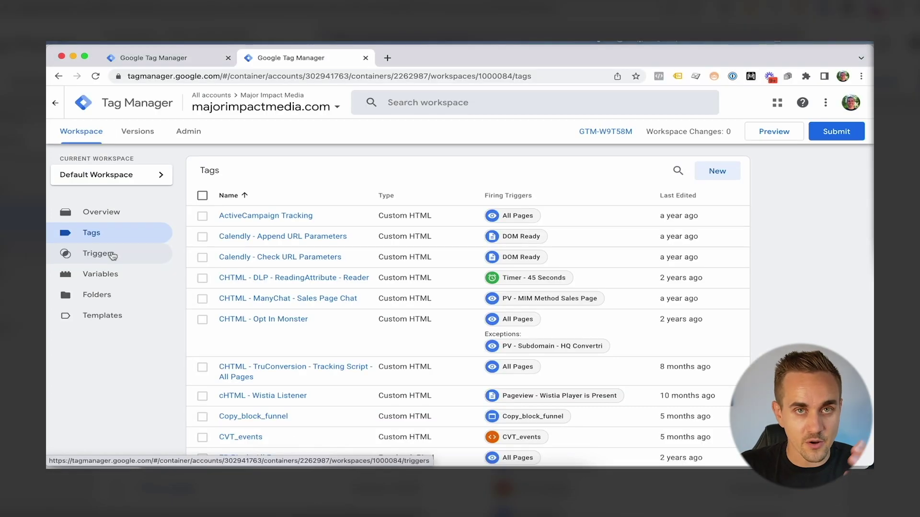
# Create a new Tag Manager trigger of type Page View
pyautogui.click(111, 254)
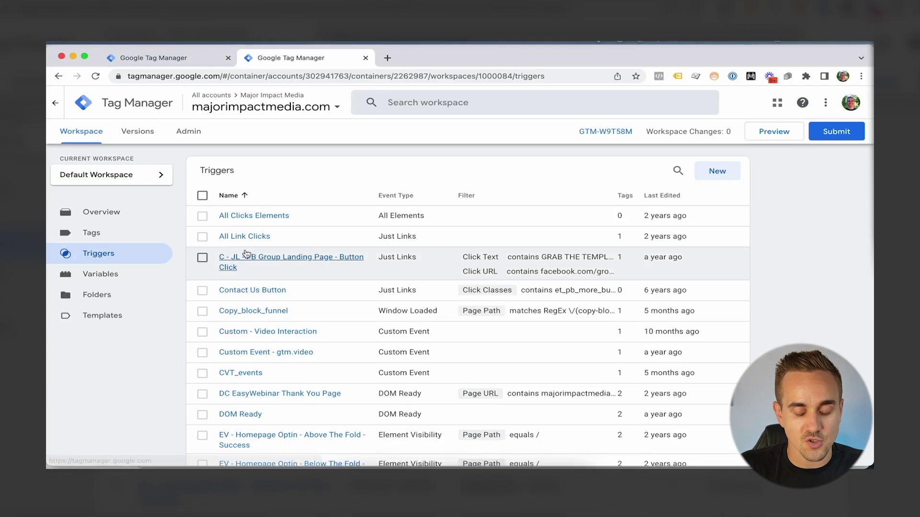
pyautogui.click(712, 173)
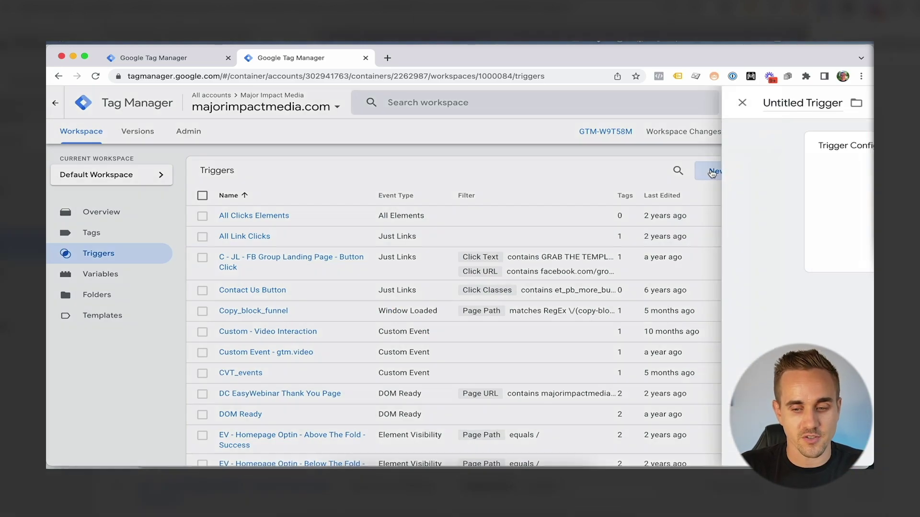
pyautogui.click(278, 102)
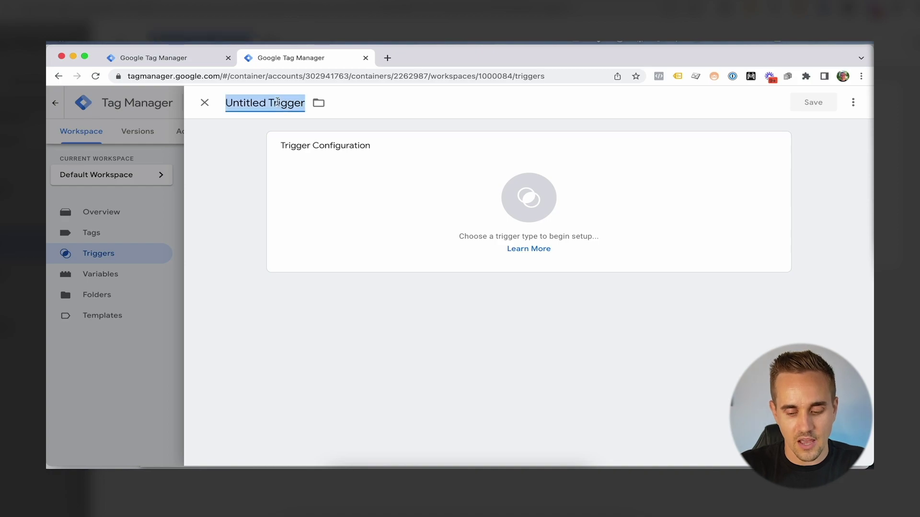
pyautogui.click(421, 195)
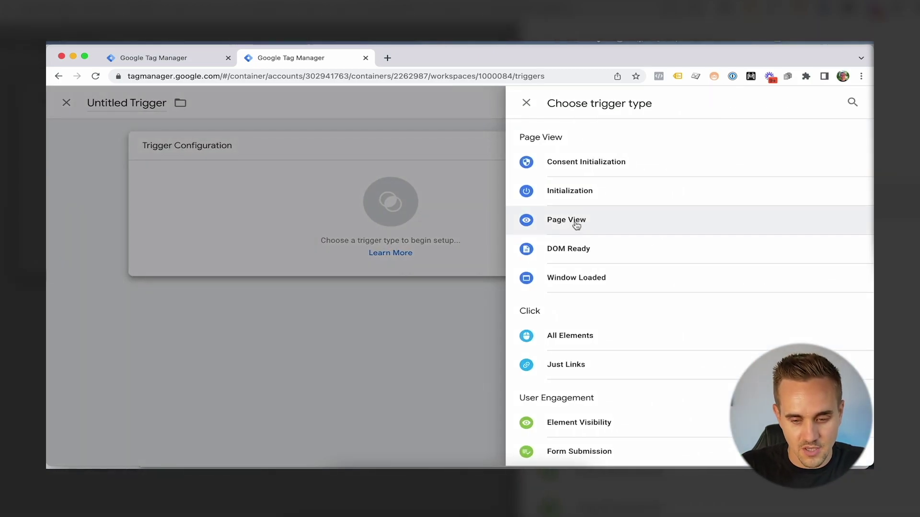
pyautogui.click(587, 221)
pyautogui.click(407, 248)
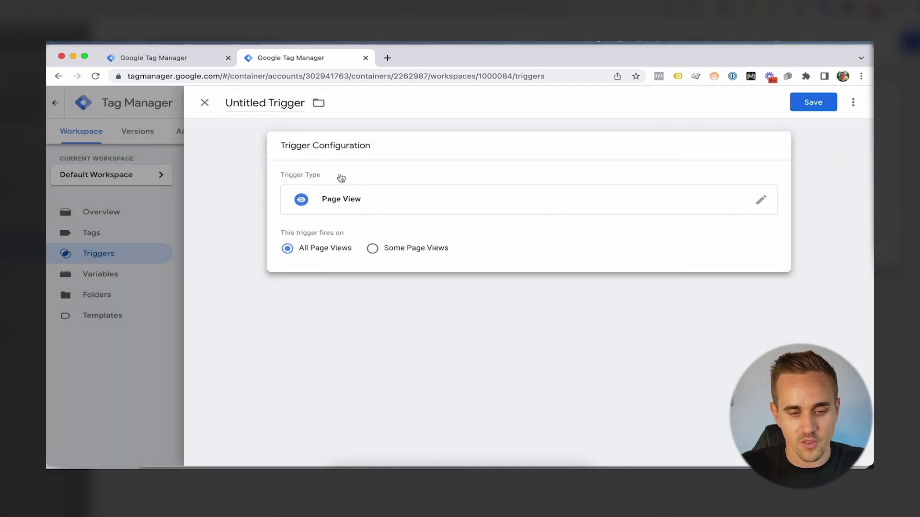
# Name the trigger 'PV - YT VSL - Landing Page'
pyautogui.click(262, 102)
pyautogui.write('PV -')
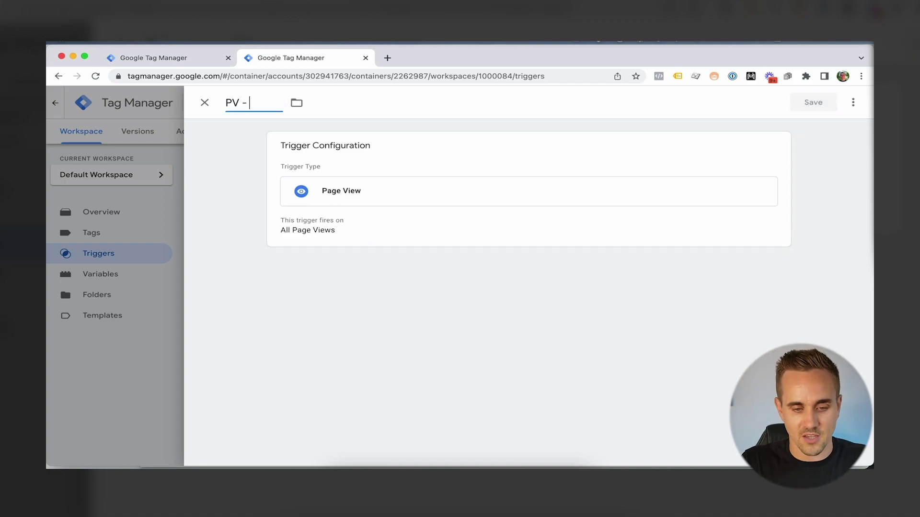
pyautogui.write(' TY')
pyautogui.press('BackSpace')
pyautogui.press('BackSpace')
pyautogui.write('YT VSL - ')
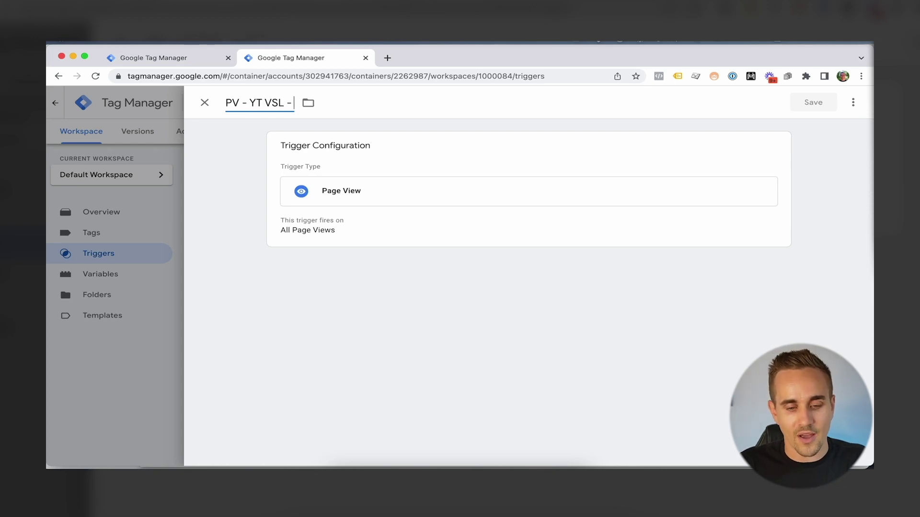
pyautogui.write('Laning P')
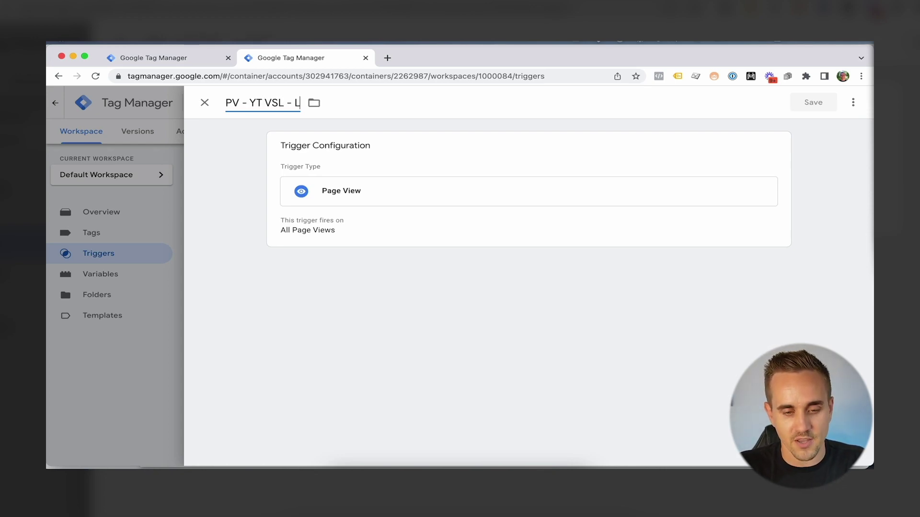
pyautogui.press('BackSpace')
pyautogui.press('BackSpace')
pyautogui.press('BackSpace')
pyautogui.press('BackSpace')
pyautogui.press('BackSpace')
pyautogui.write('ding Page')
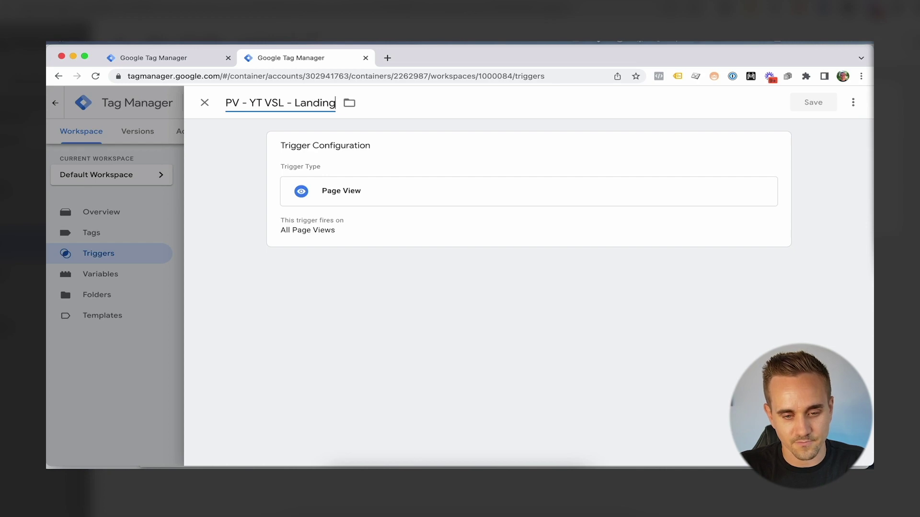
# Make it fire on Some Page Views using a Page URL condition
pyautogui.click(366, 195)
pyautogui.click(372, 248)
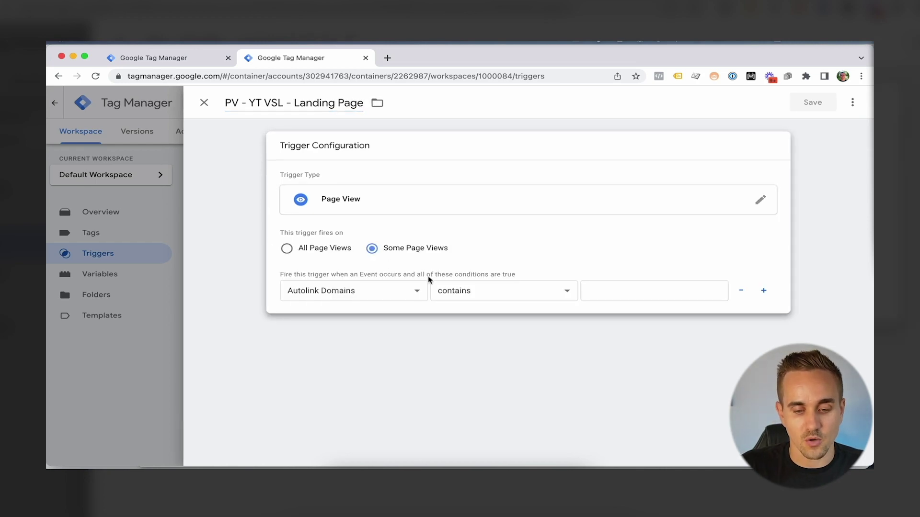
pyautogui.click(374, 291)
pyautogui.scroll(-5, 367, 339)
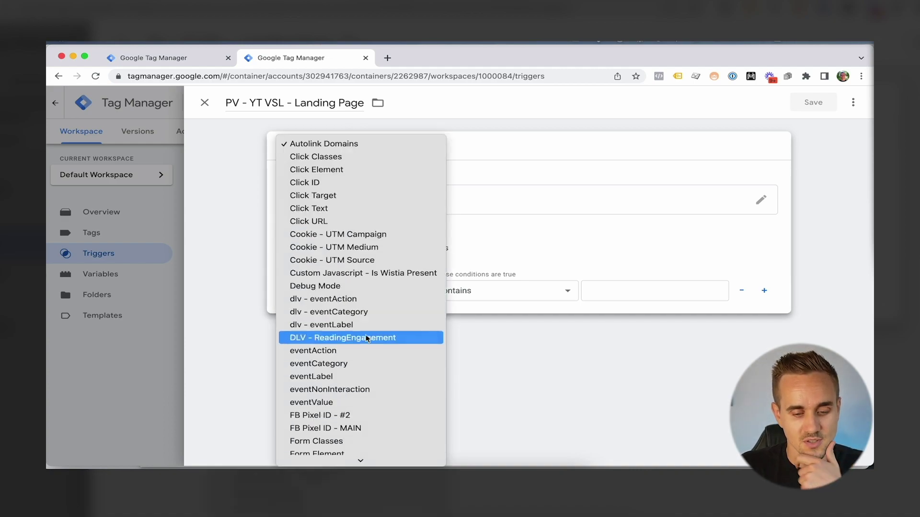
pyautogui.scroll(-10, 367, 339)
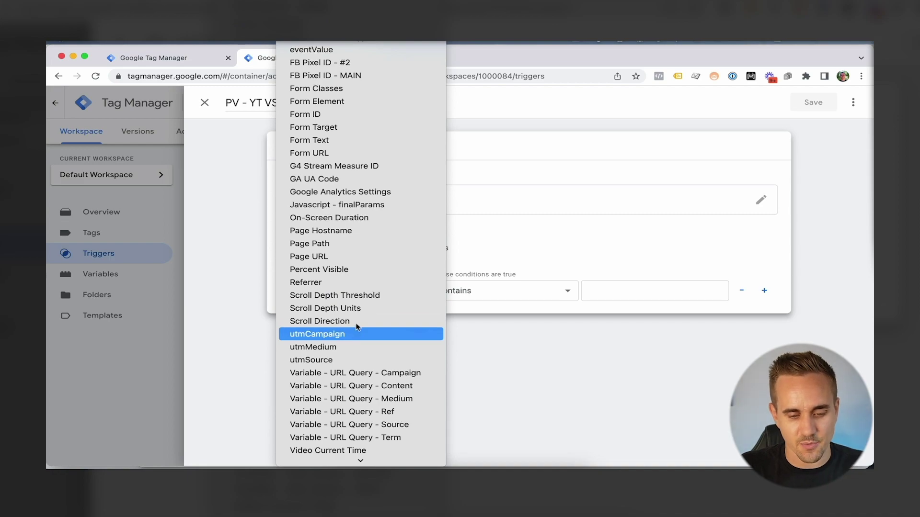
pyautogui.click(343, 256)
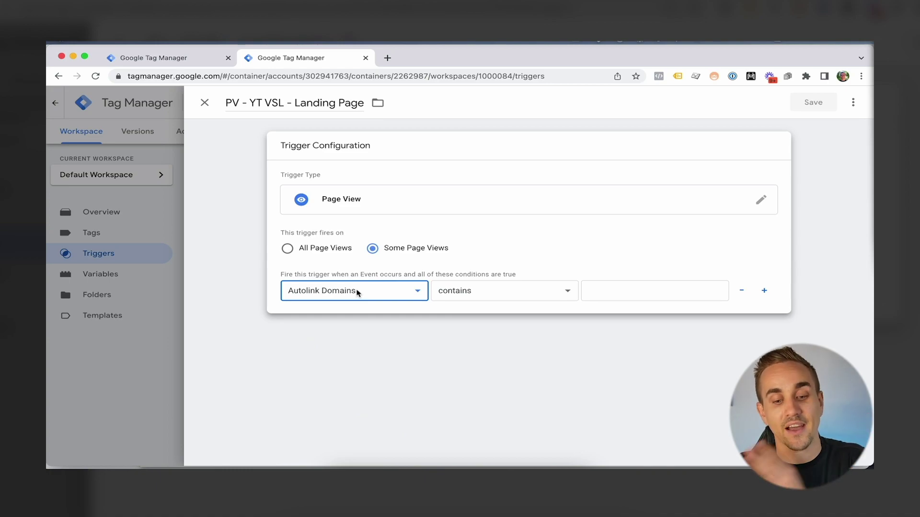
# Set the condition to Page URL contains acquisition-yt, copied from the call funnel notes
pyautogui.click(357, 293)
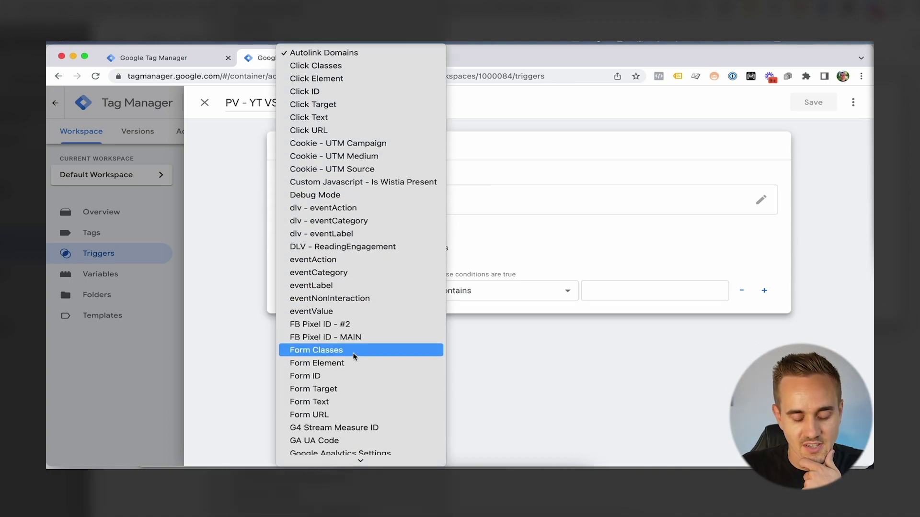
pyautogui.scroll(-4, 355, 357)
pyautogui.scroll(-4, 355, 350)
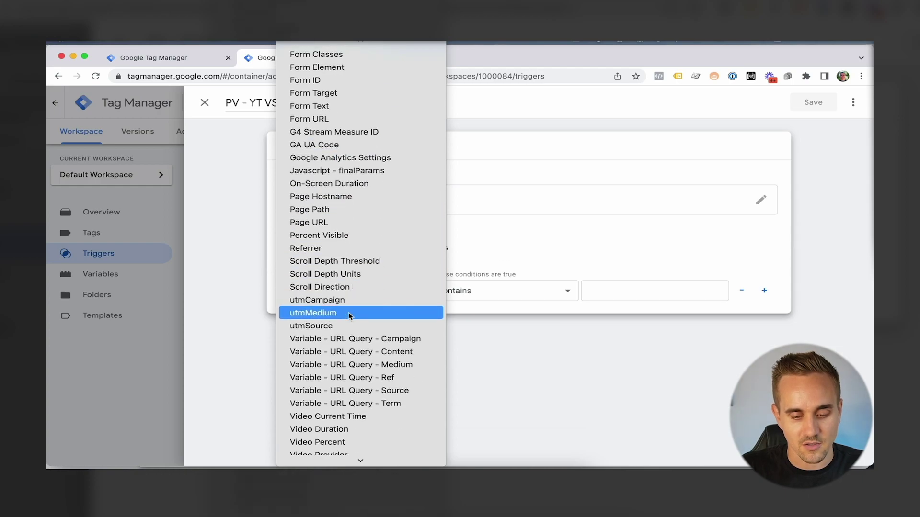
pyautogui.scroll(-2, 356, 354)
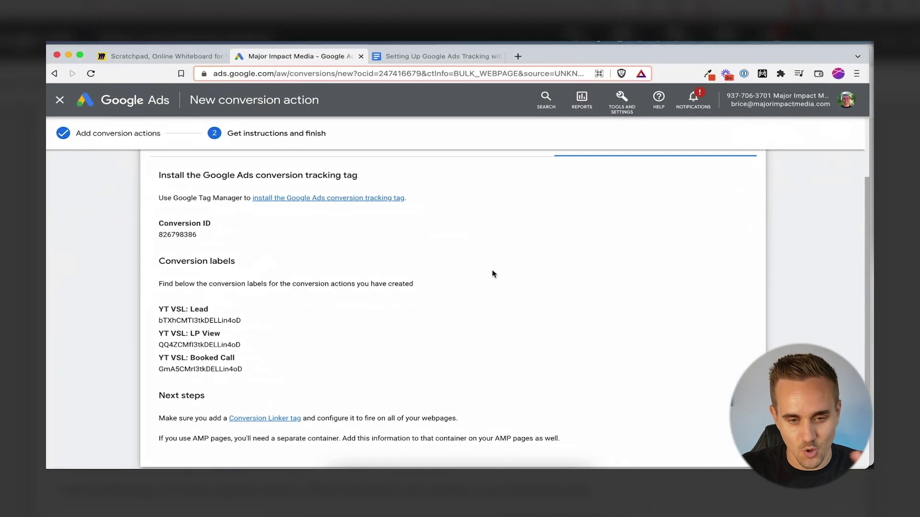
pyautogui.click(425, 57)
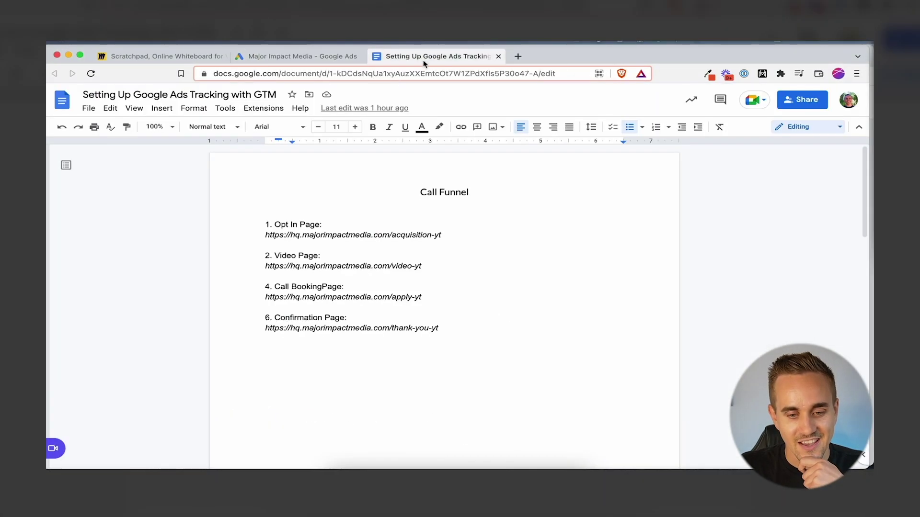
pyautogui.moveTo(451, 237); pyautogui.dragTo(397, 238)
pyautogui.press('super+c')
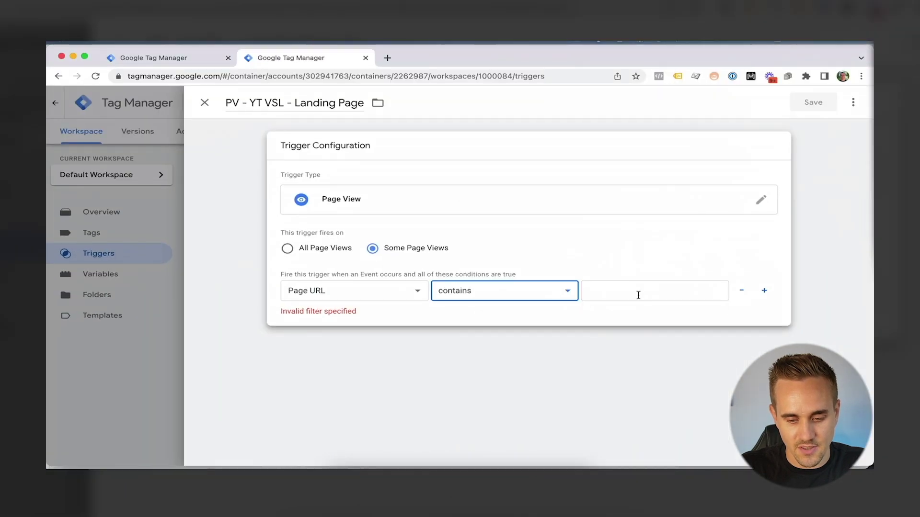
pyautogui.click(670, 298)
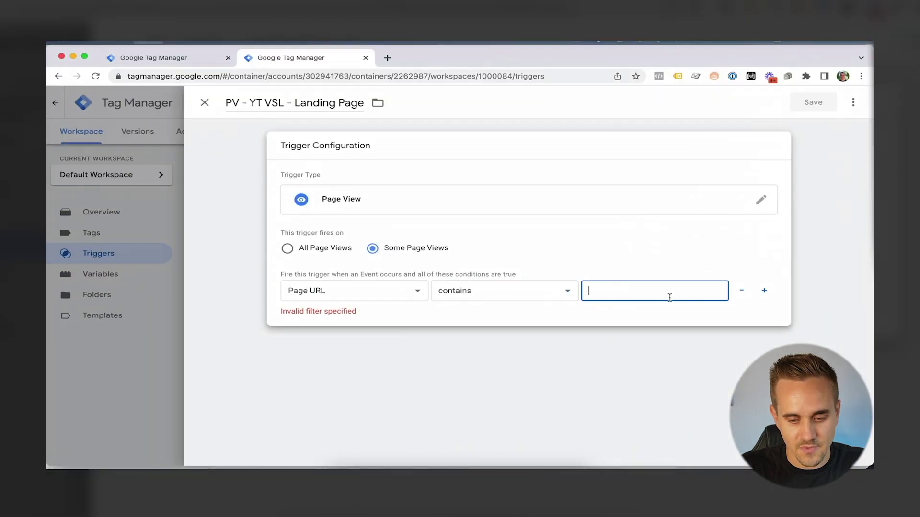
pyautogui.press('super+v')
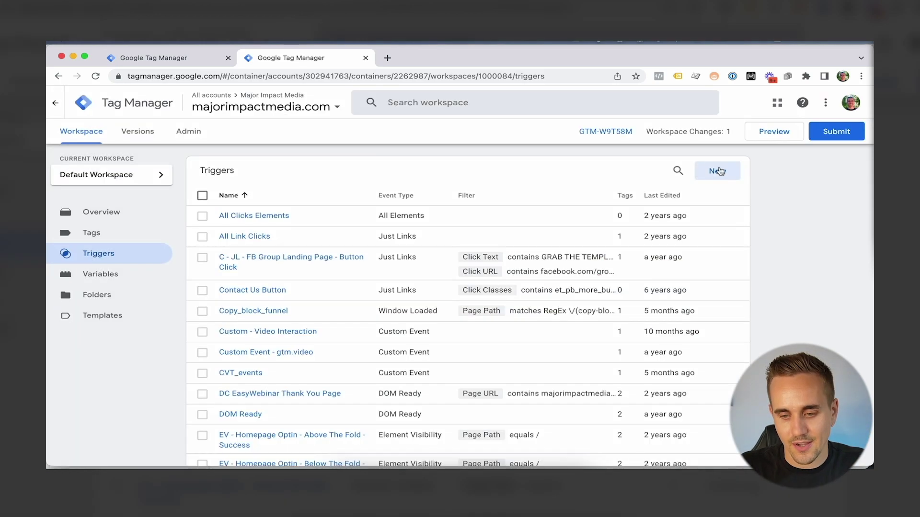
pyautogui.click(717, 171)
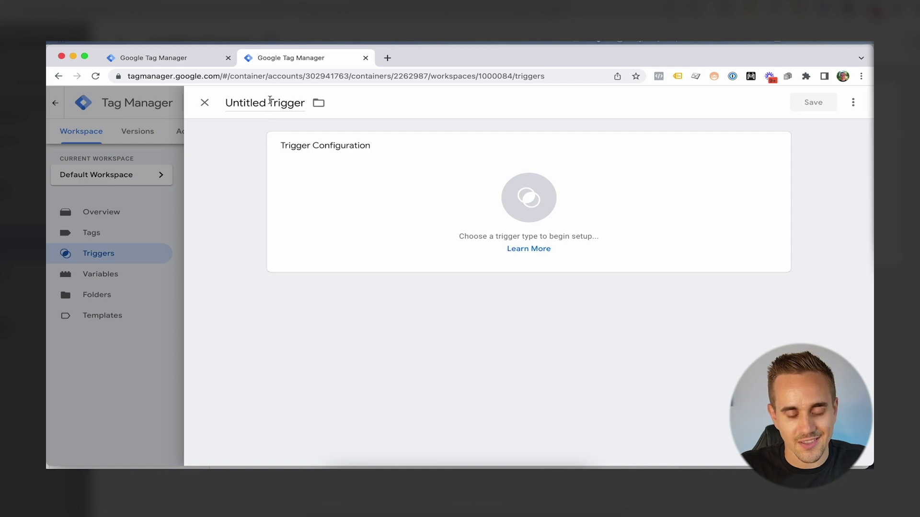
# Rename the new trigger to 'PV - YT VSL - Lead Confirmation'
pyautogui.click(270, 100)
pyautogui.write('PV - YT VSL - Landing Page')
pyautogui.click(271, 103)
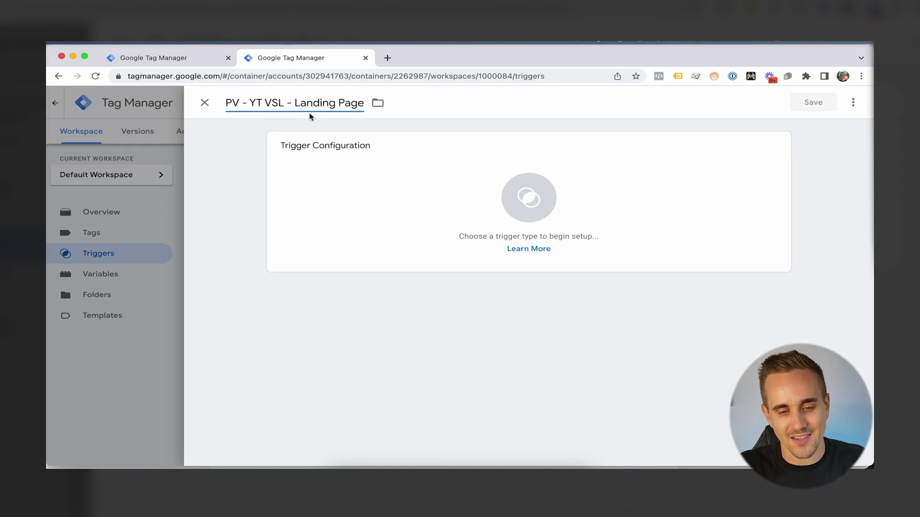
pyautogui.moveTo(295, 102); pyautogui.dragTo(365, 102)
pyautogui.write('Lead Confirmation')
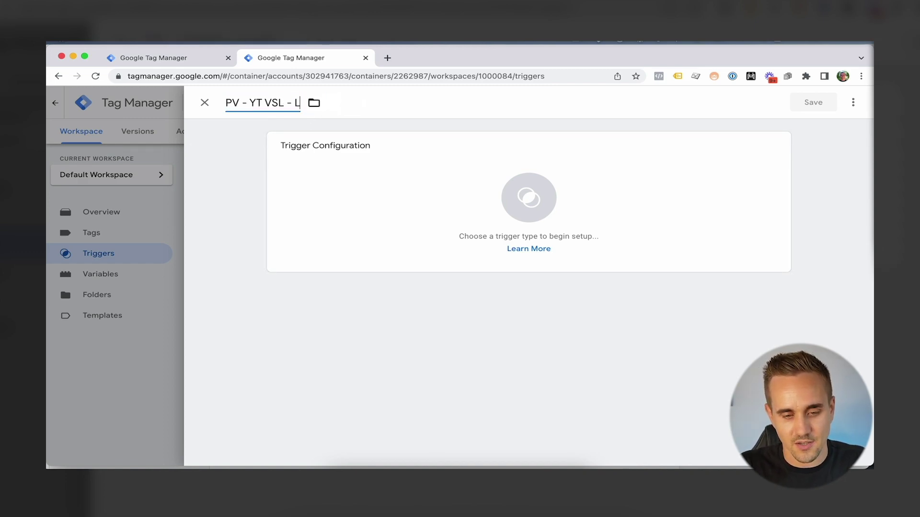
# Make it a Page View trigger on Some Page Views, conditioned on Page URL
pyautogui.click(335, 263)
pyautogui.click(595, 223)
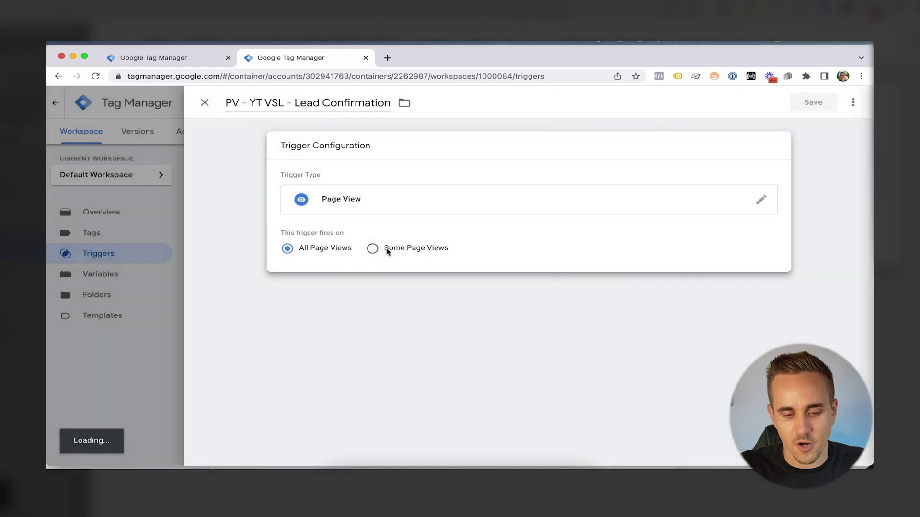
pyautogui.click(384, 249)
pyautogui.click(347, 296)
pyautogui.scroll(-5, 345, 367)
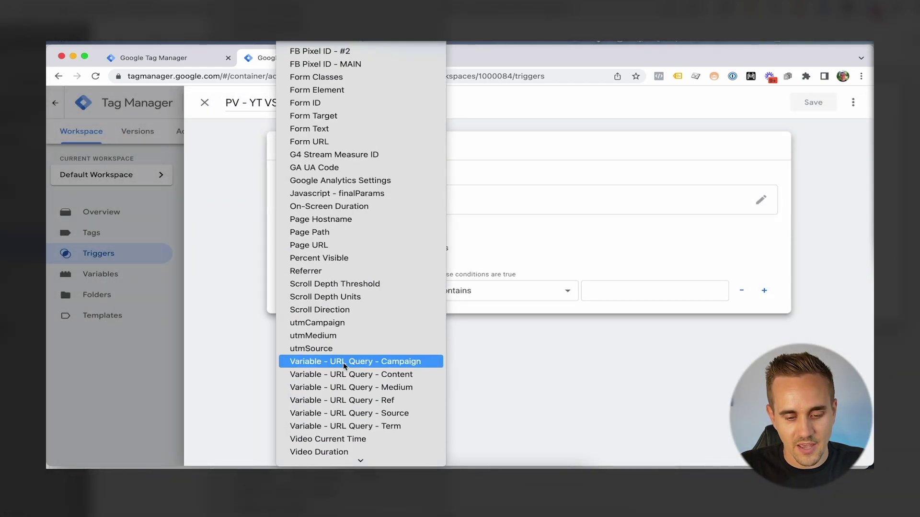
pyautogui.click(335, 245)
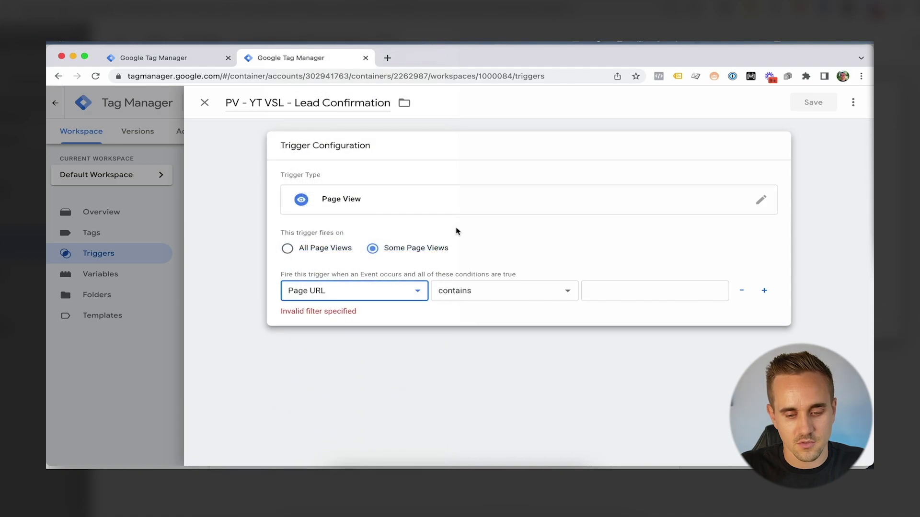
# Copy video-yt from the funnel notes and set Page URL contains video-yt
pyautogui.hotkey('ctrl', 'Up')
pyautogui.click(503, 371)
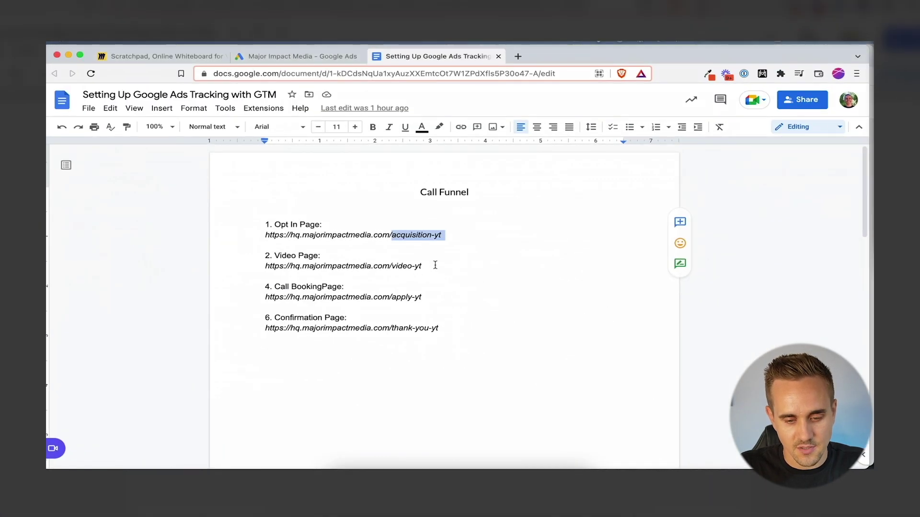
pyautogui.moveTo(442, 265); pyautogui.dragTo(393, 271)
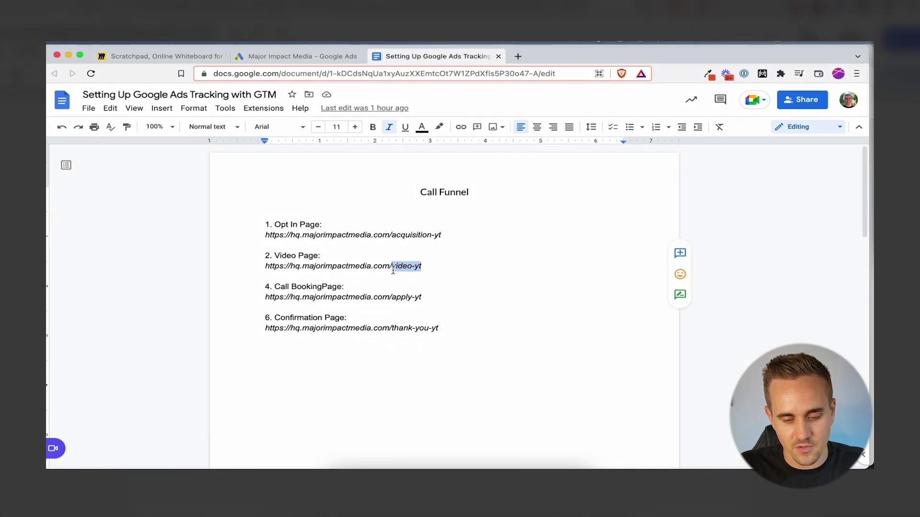
pyautogui.hotkey('ctrl', 'c')
pyautogui.hotkey('ctrl', 'Up')
pyautogui.click(366, 299)
pyautogui.click(611, 297)
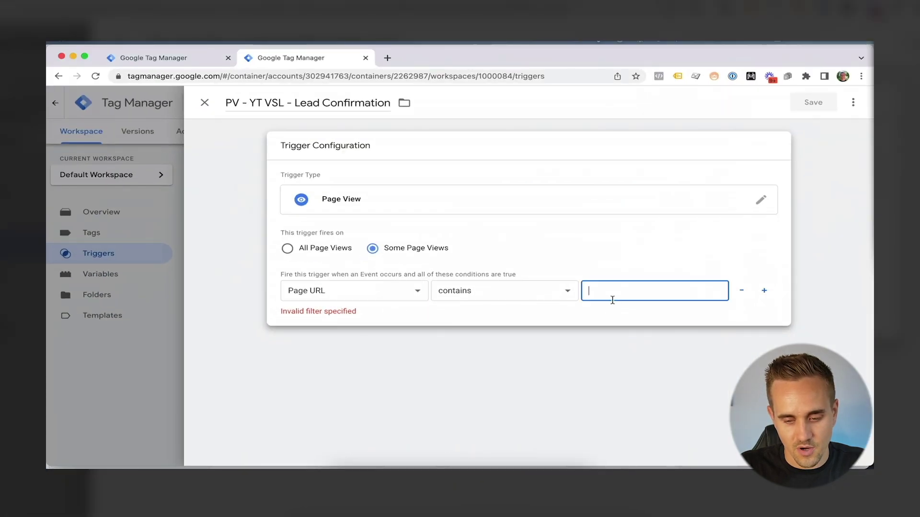
pyautogui.hotkey('ctrl', 'v')
pyautogui.click(458, 364)
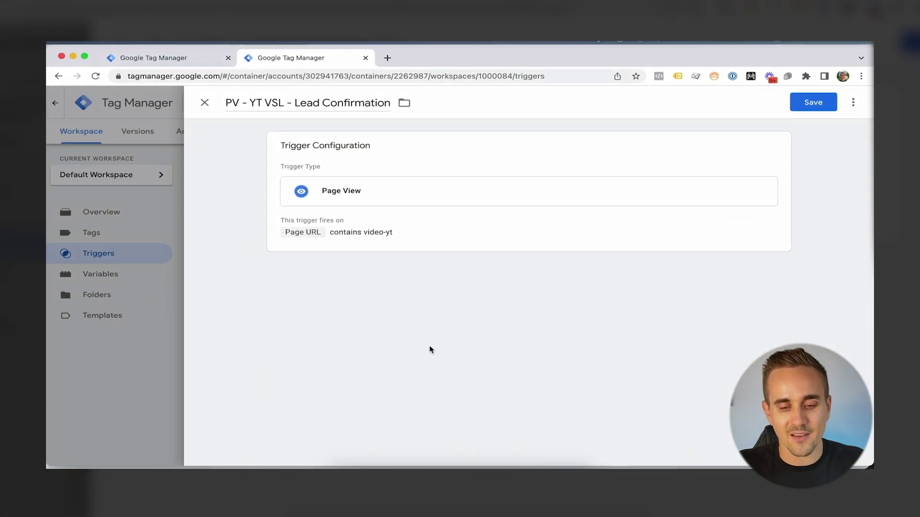
pyautogui.click(472, 231)
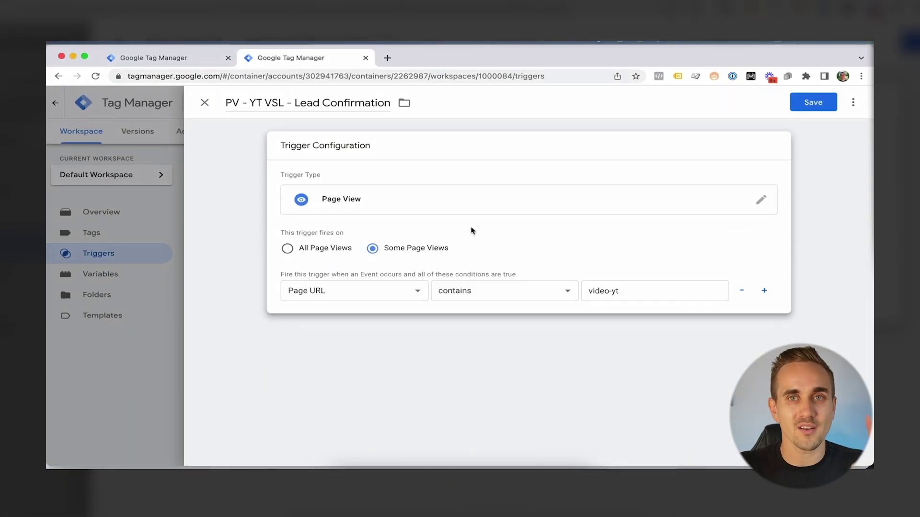
# Add a second condition based on the Referrer variable
pyautogui.click(764, 292)
pyautogui.click(353, 318)
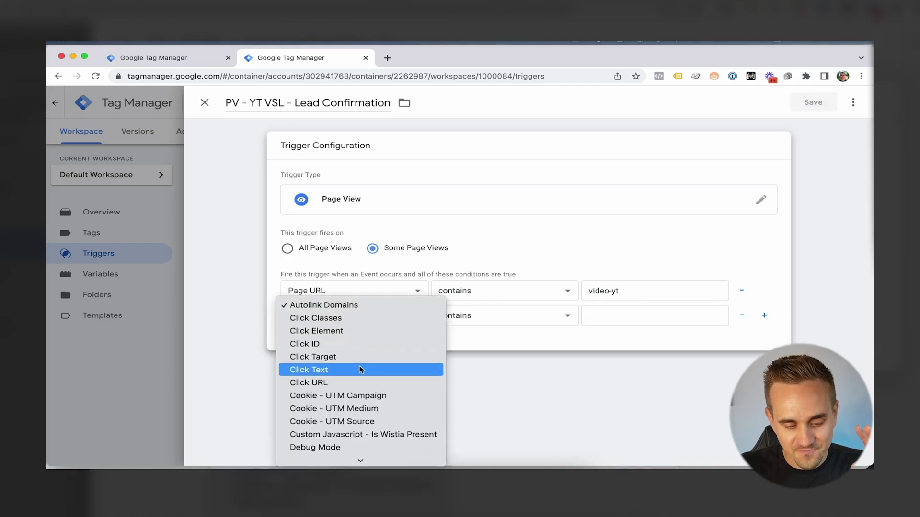
pyautogui.scroll(-5, 357, 360)
pyautogui.scroll(-3, 357, 361)
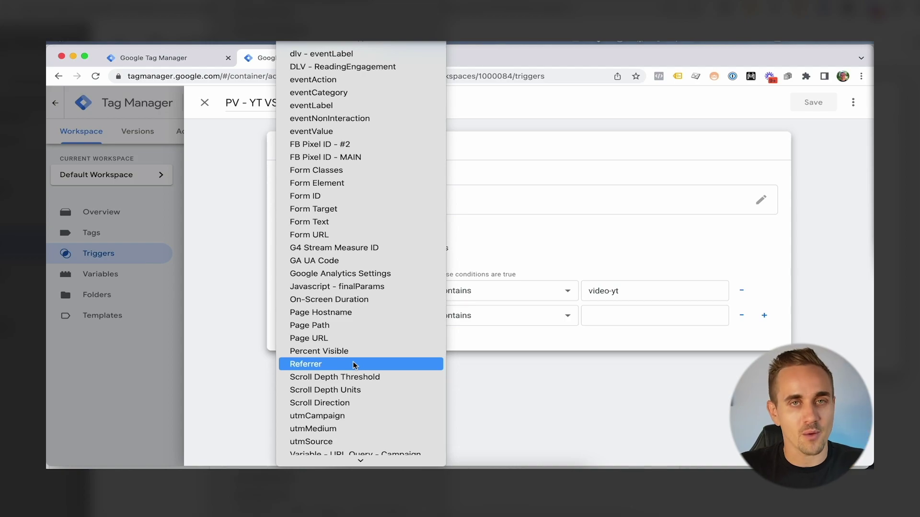
pyautogui.click(353, 364)
pyautogui.hotkey('ctrl', 'Up')
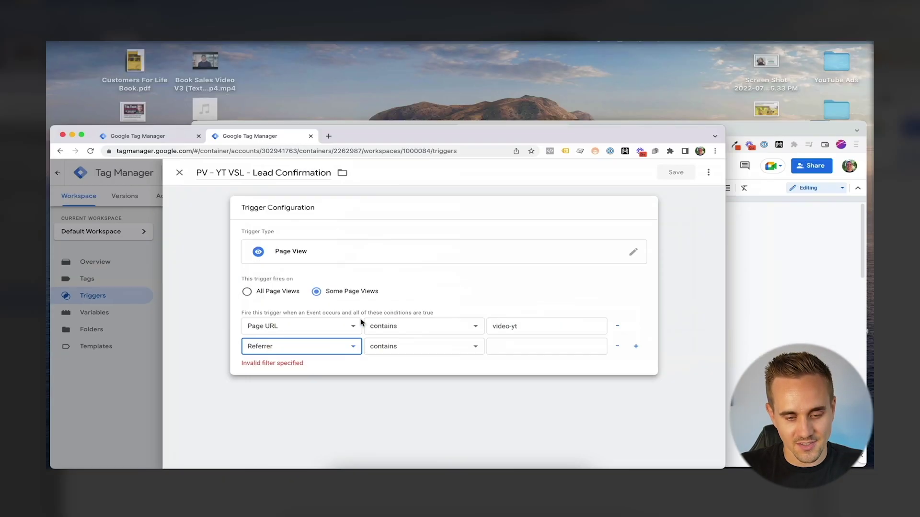
# Show the Sales Call Funnel board in Miro and select its Lead label
pyautogui.click(384, 66)
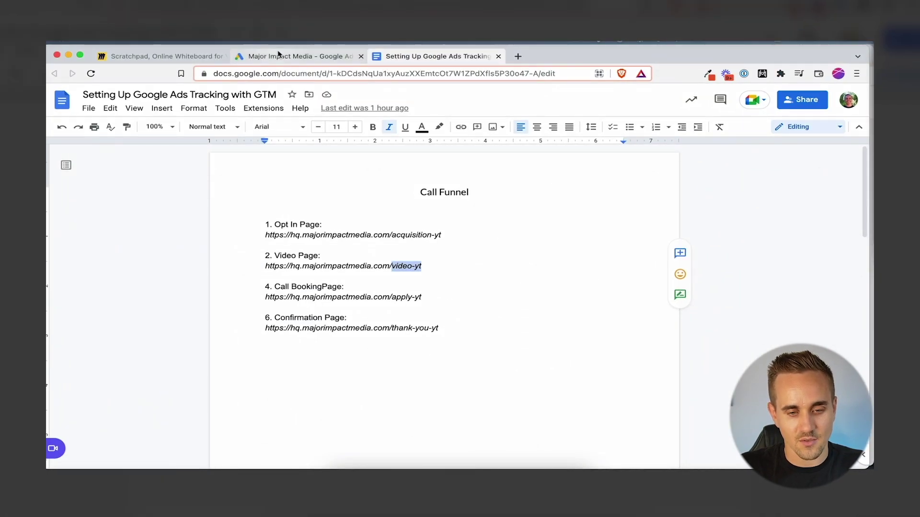
pyautogui.click(185, 58)
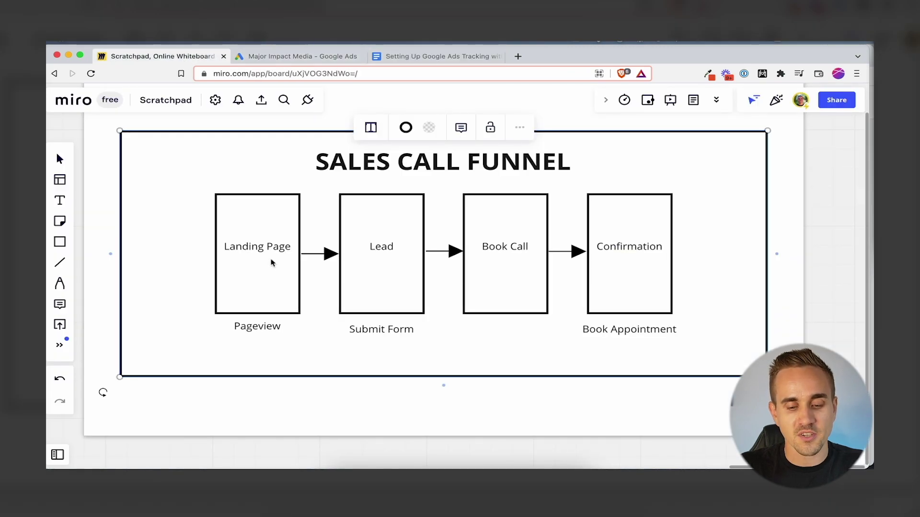
pyautogui.click(388, 250)
pyautogui.doubleClick(388, 250)
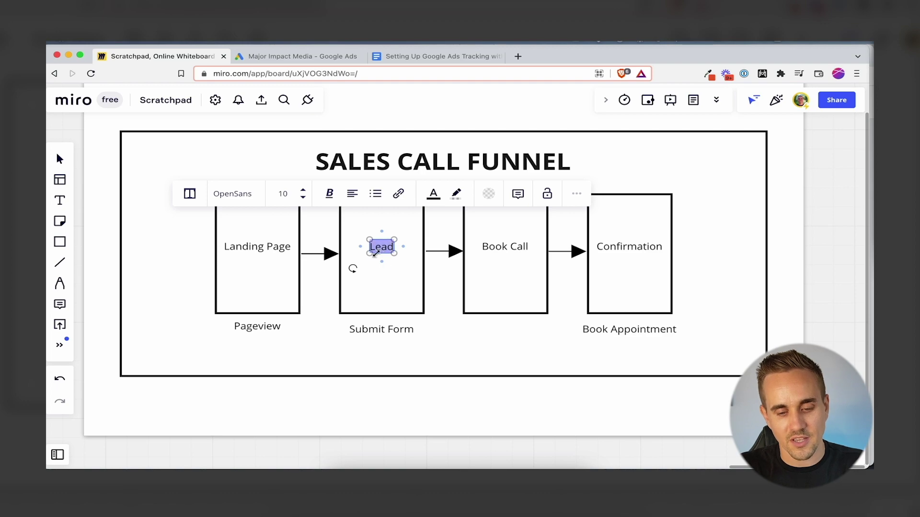
pyautogui.click(349, 269)
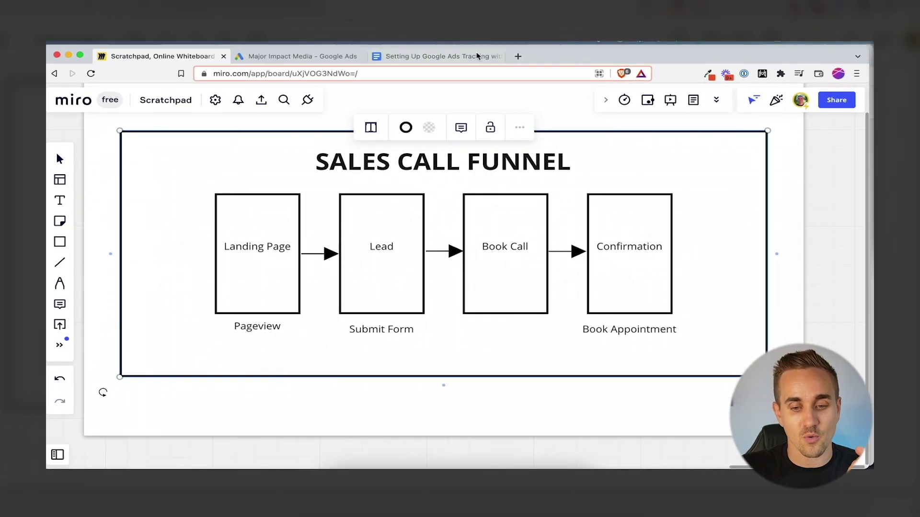
# Copy acquisition-yt from the Opt In Page URL notes into the Referrer value
pyautogui.click(478, 56)
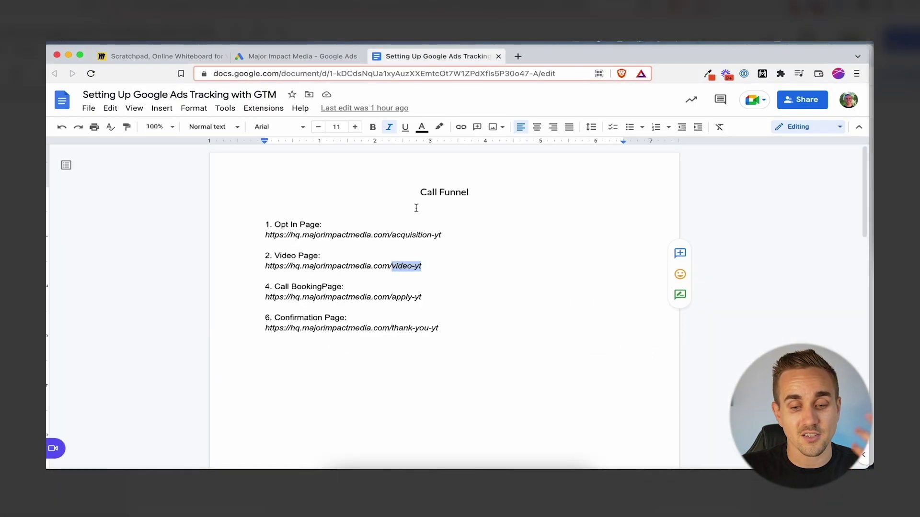
pyautogui.moveTo(470, 237); pyautogui.dragTo(392, 234)
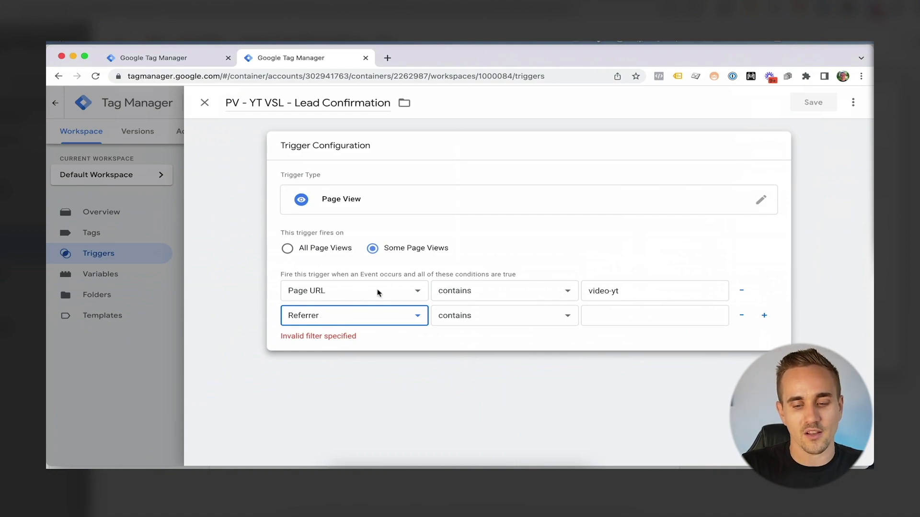
pyautogui.click(638, 312)
pyautogui.press('super+v')
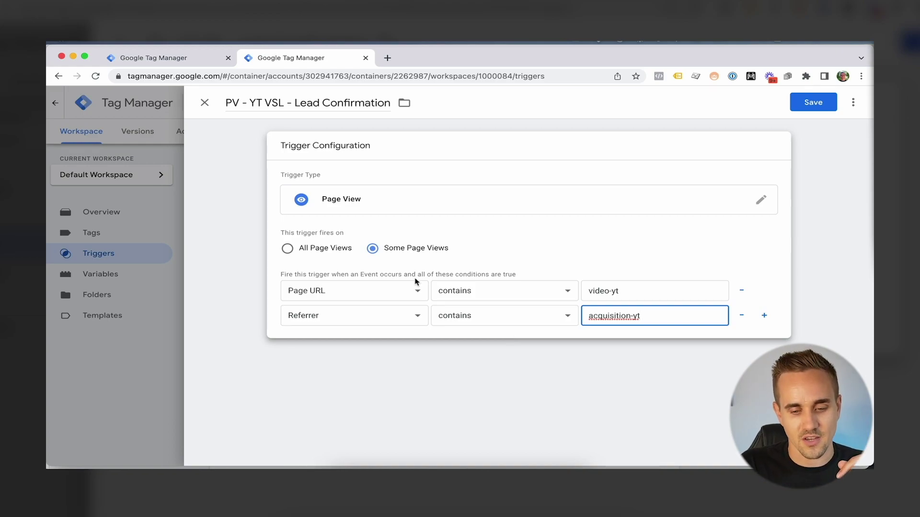
# Check the funnel board, then save the Lead Confirmation trigger
pyautogui.hotkey('ctrl', 'Up')
pyautogui.click(549, 378)
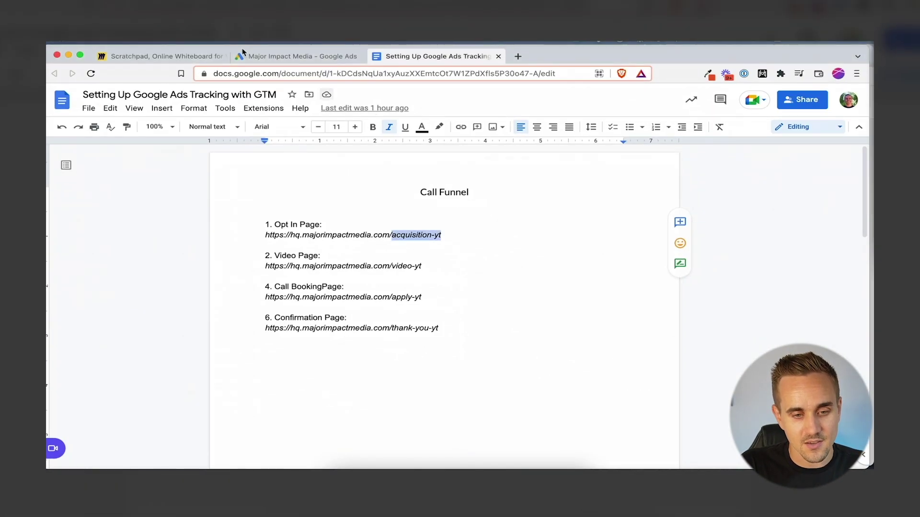
pyautogui.press('super+1')
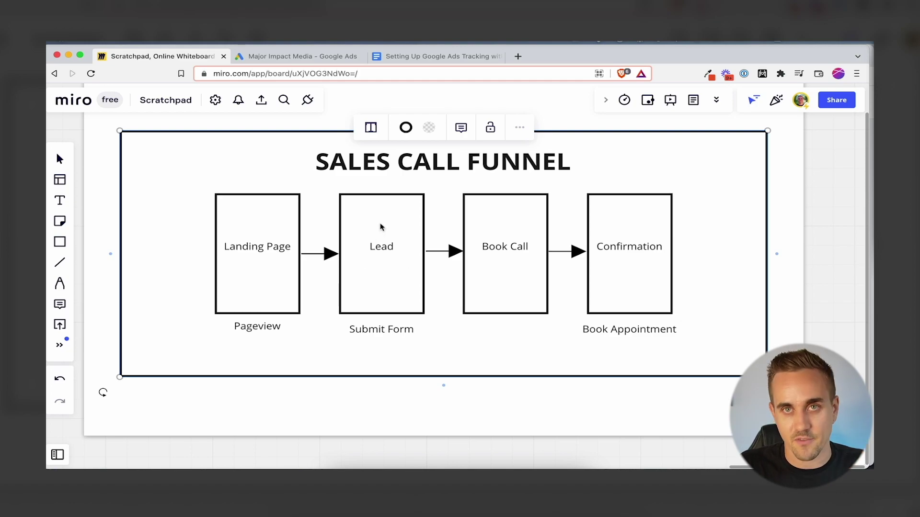
pyautogui.hotkey('ctrl', 'Up')
pyautogui.click(245, 313)
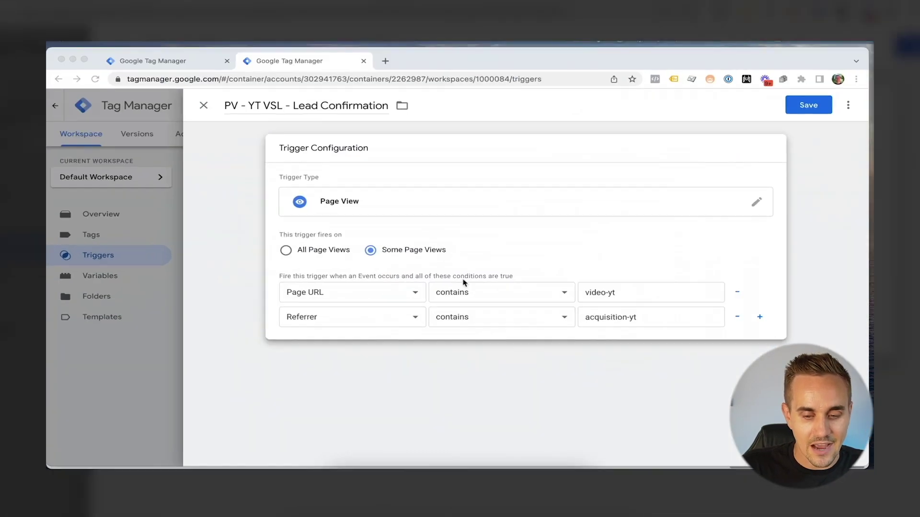
pyautogui.click(813, 102)
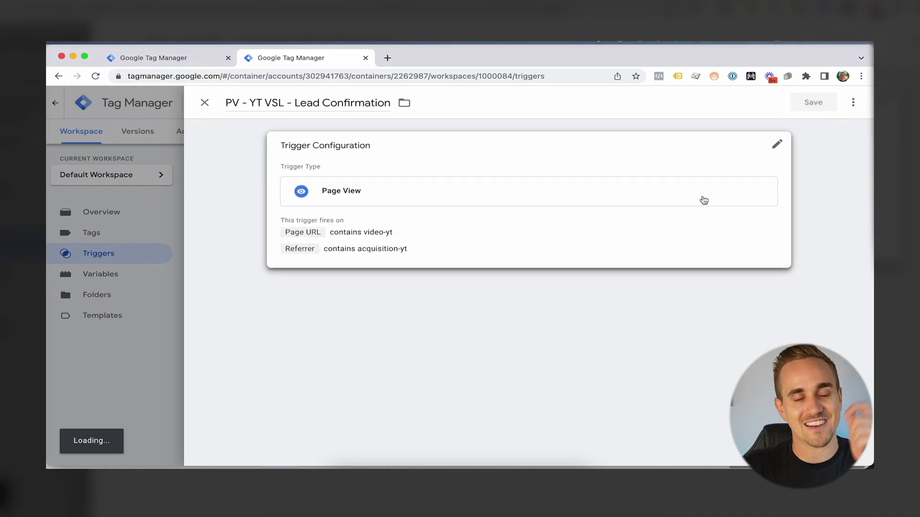
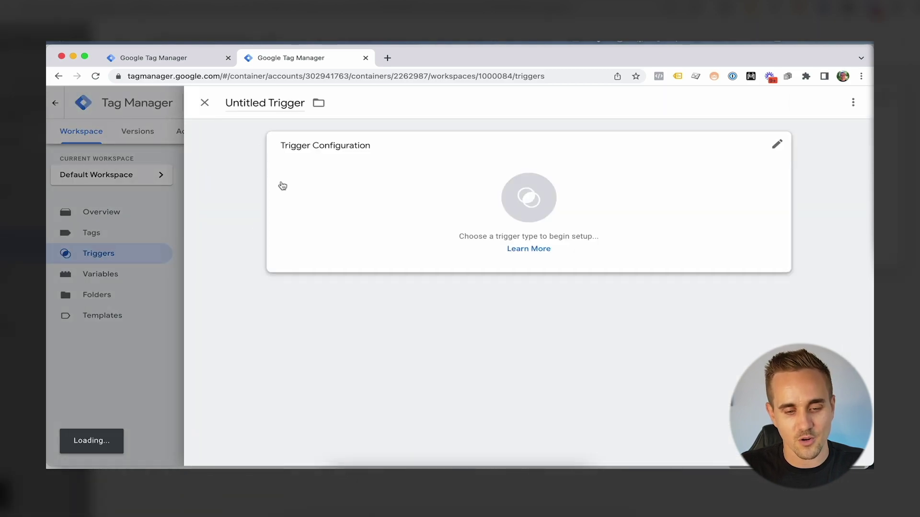
# Make it a Page View trigger on some page views, conditioned on Page URL
pyautogui.click(328, 259)
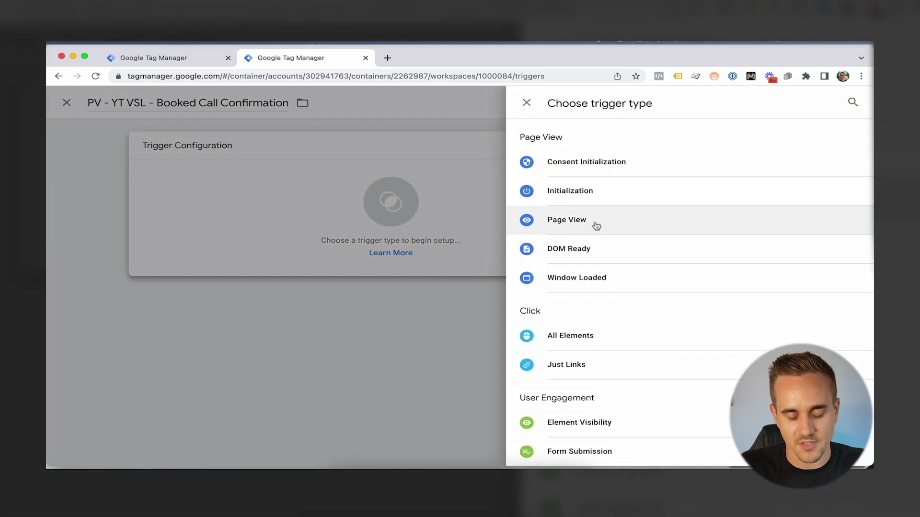
pyautogui.click(594, 225)
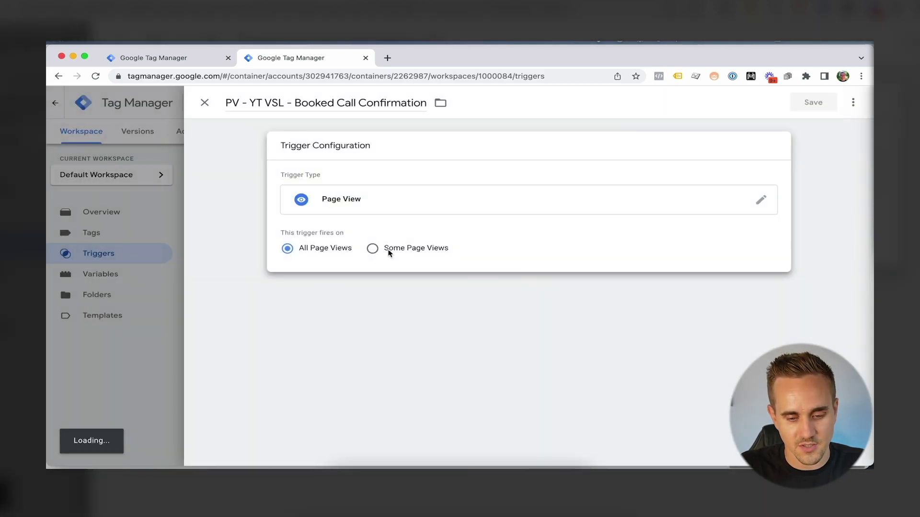
pyautogui.click(372, 248)
pyautogui.click(338, 290)
pyautogui.scroll(-5, 340, 335)
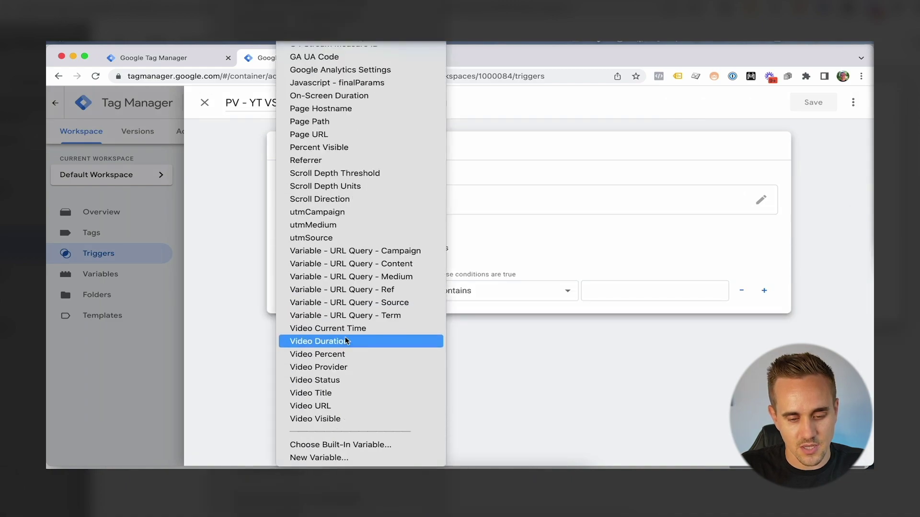
pyautogui.scroll(3, 354, 234)
pyautogui.click(349, 226)
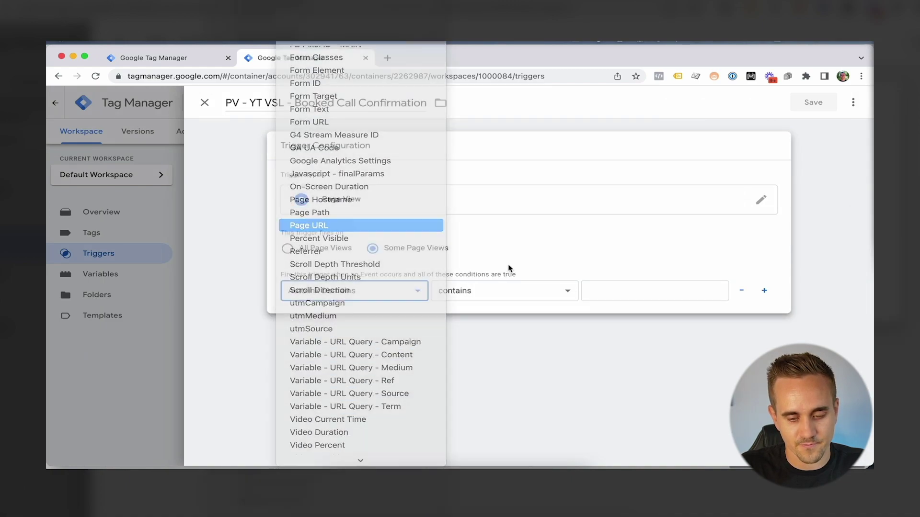
# Set the condition value to thank-you-yt, copied from the funnel Doc, and save the trigger
pyautogui.hotkey('ctrl', 'Up')
pyautogui.click(532, 328)
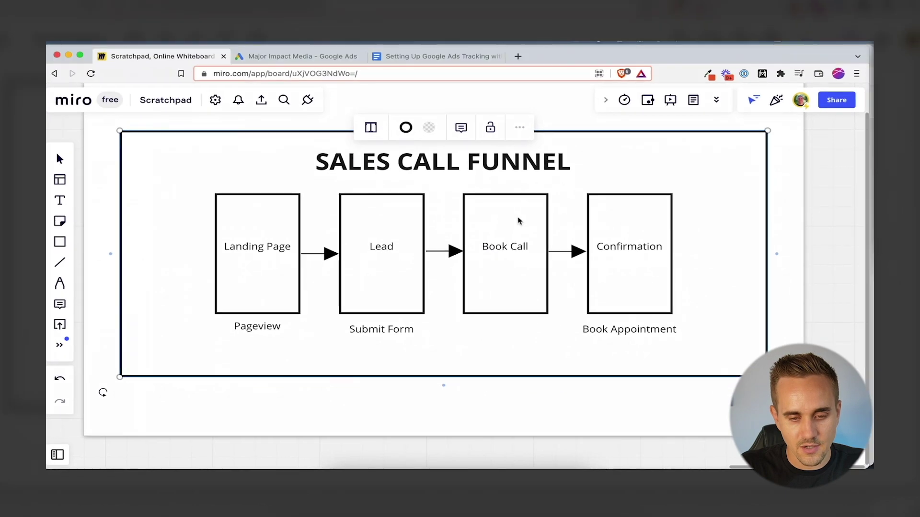
pyautogui.click(418, 60)
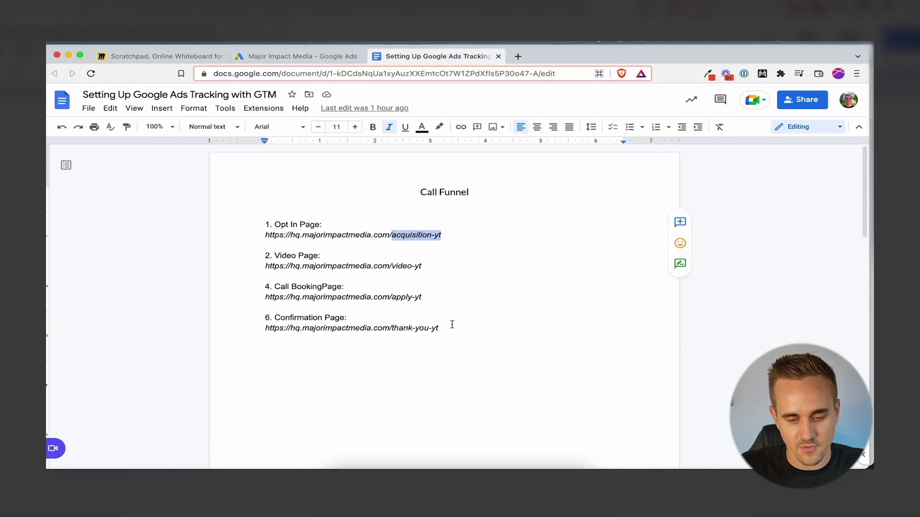
pyautogui.moveTo(452, 325); pyautogui.dragTo(398, 330)
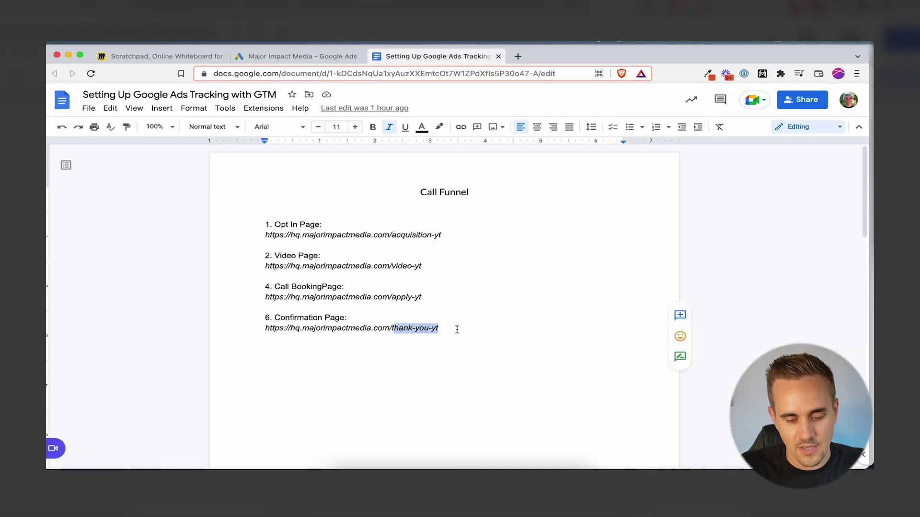
pyautogui.hotkey('ctrl', 'Up')
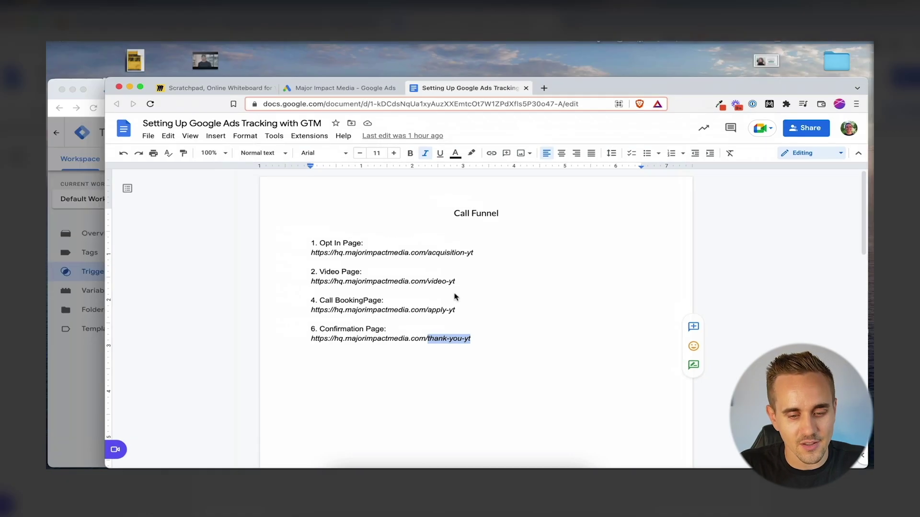
pyautogui.click(240, 370)
pyautogui.click(643, 294)
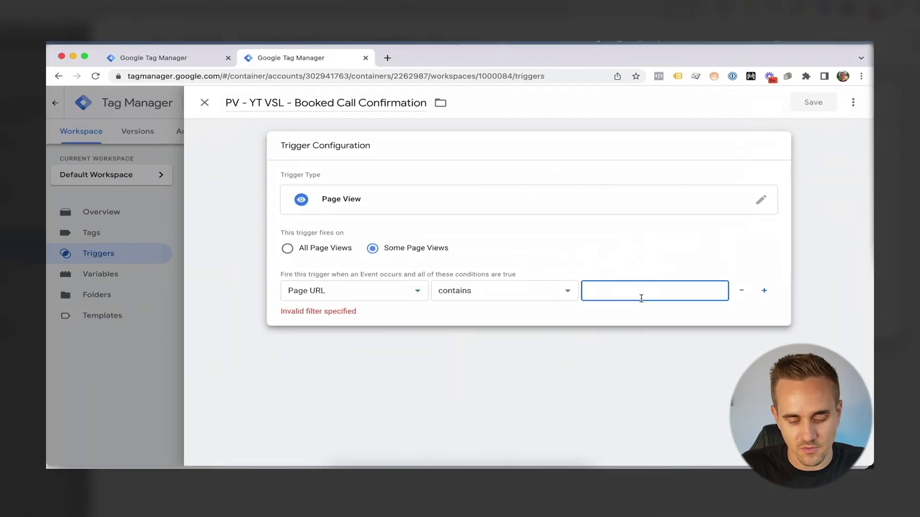
pyautogui.write('thank-you-yt')
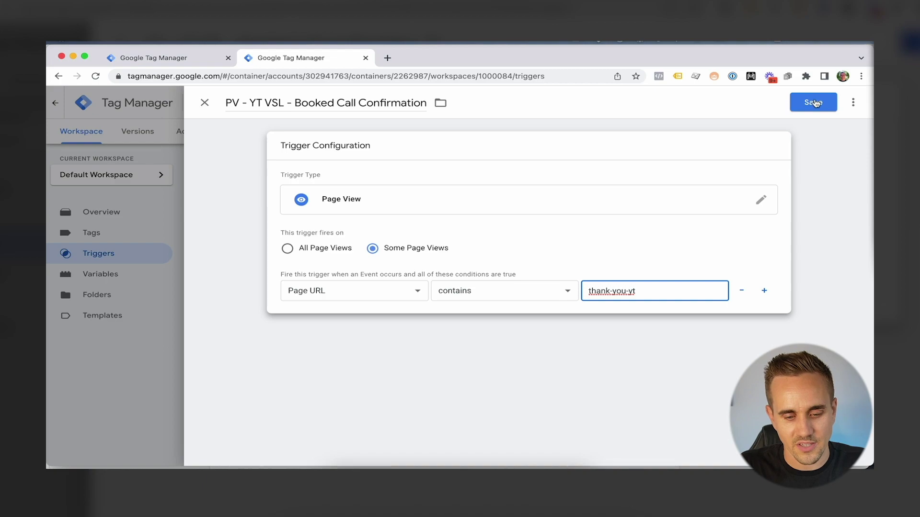
pyautogui.click(813, 102)
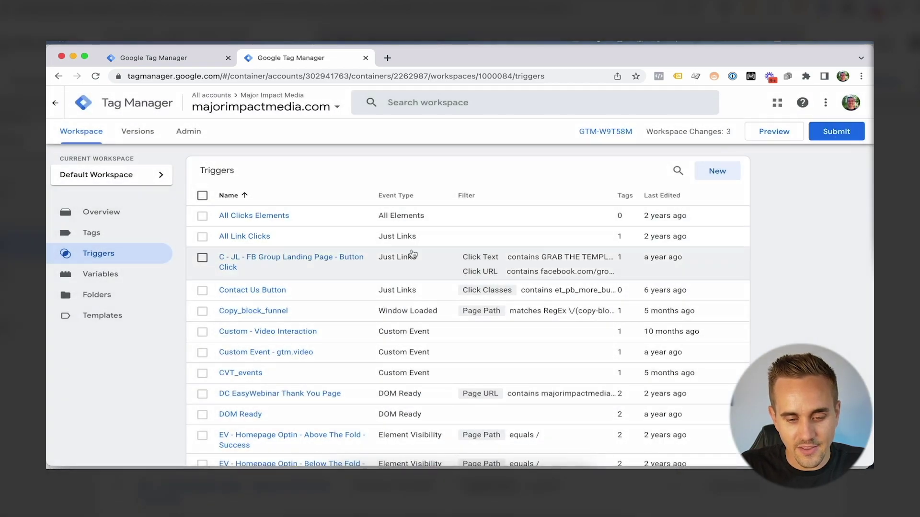
# Create a new tag of type Google Ads Conversion Tracking
pyautogui.click(111, 235)
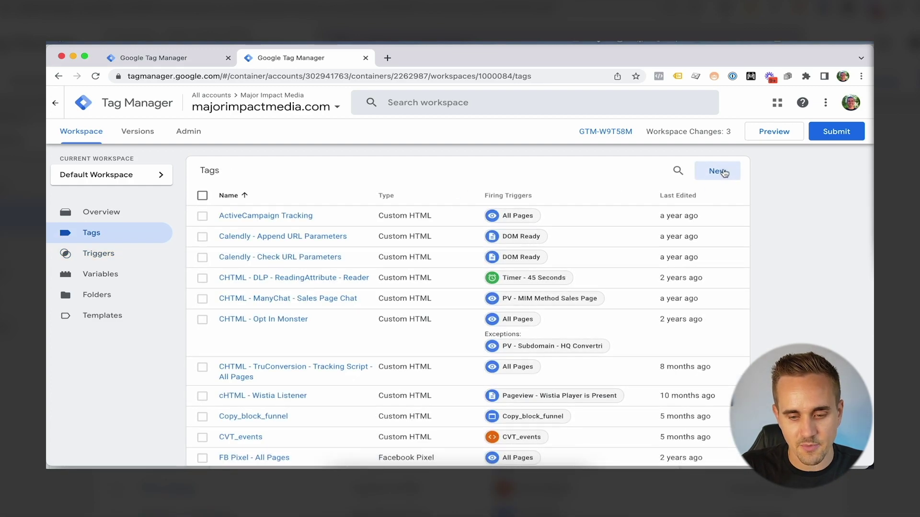
pyautogui.click(724, 174)
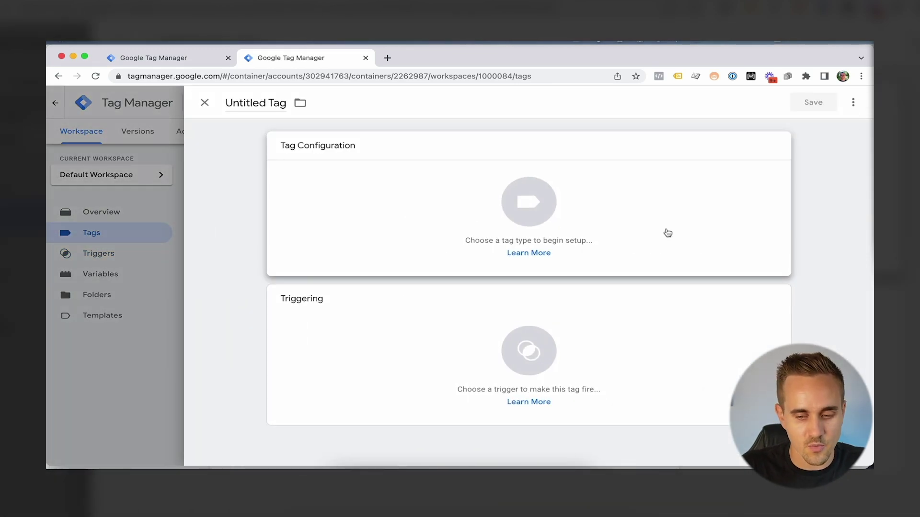
pyautogui.click(668, 234)
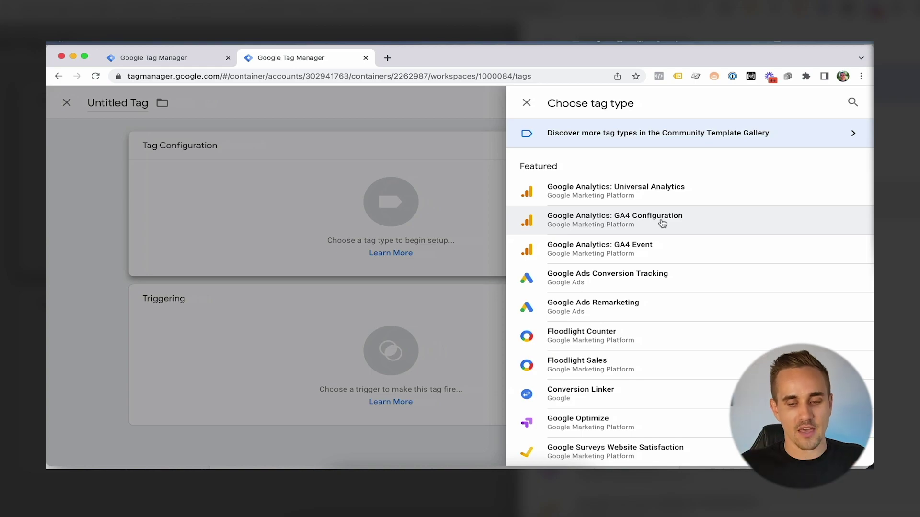
pyautogui.click(633, 282)
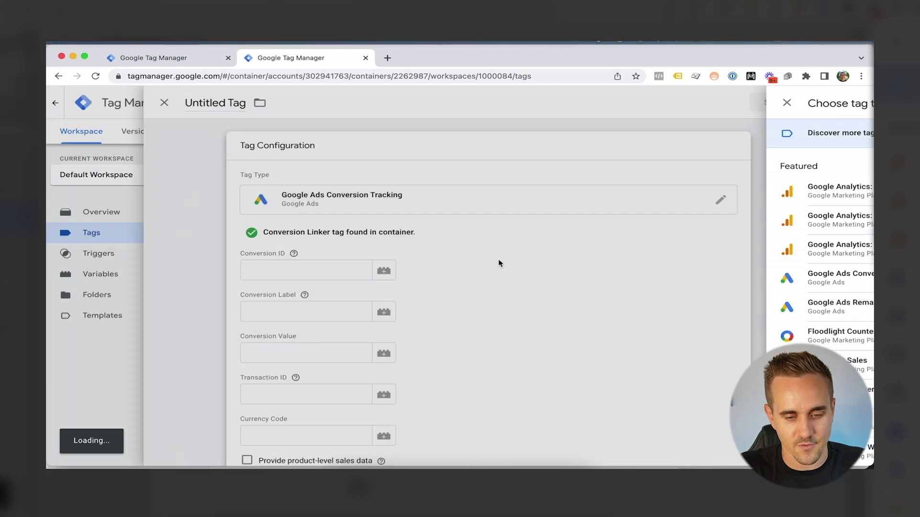
# Fill the Conversion ID field with the account's conversion ID copied from Google Ads
pyautogui.click(365, 270)
pyautogui.hotkey('ctrl', 'Up')
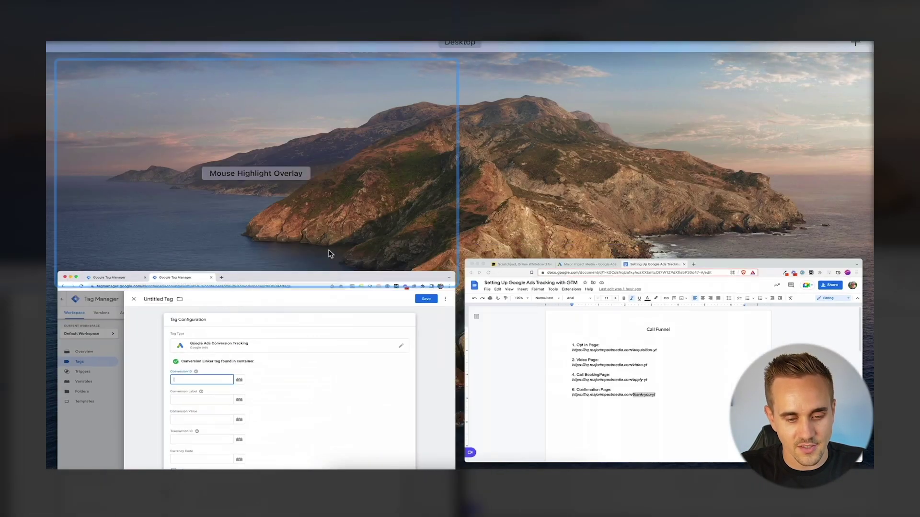
pyautogui.click(569, 311)
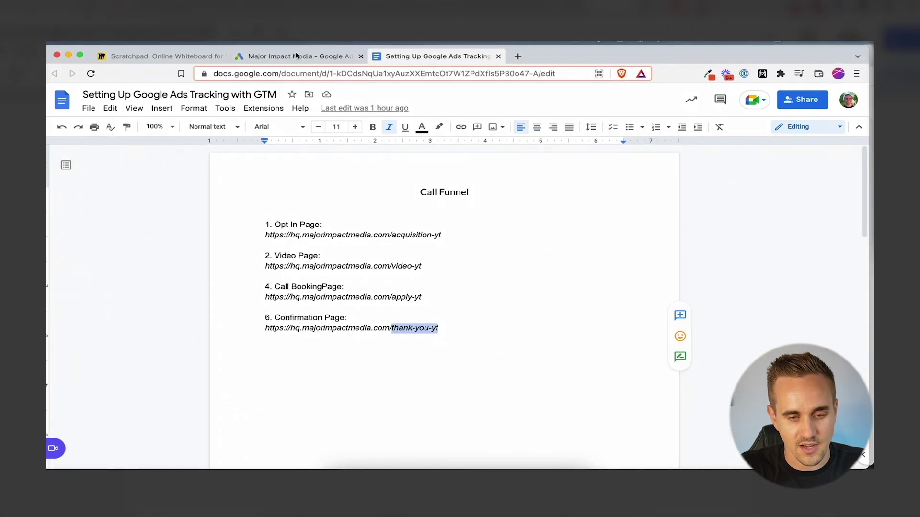
pyautogui.click(297, 56)
pyautogui.moveTo(202, 237); pyautogui.dragTo(159, 234)
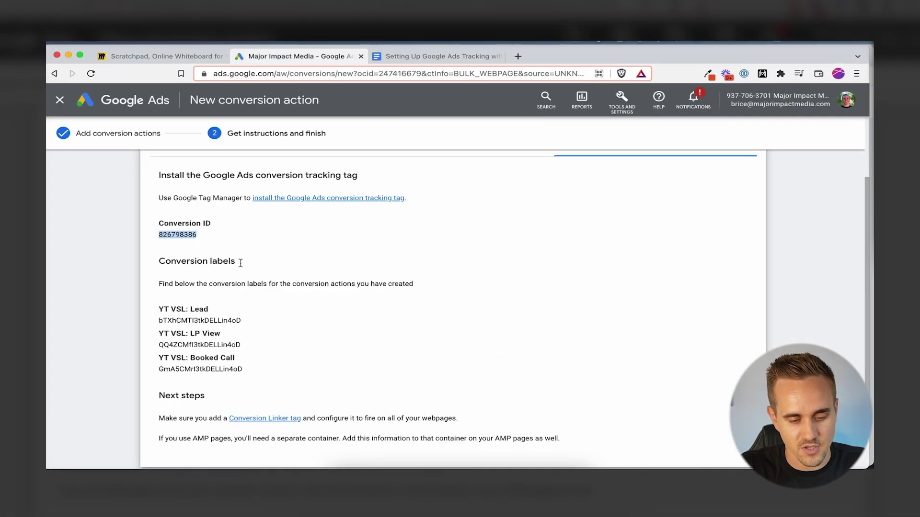
pyautogui.press('super+c')
pyautogui.press('super+Tab')
pyautogui.press('super+v')
# Fill Conversion Label with the LP View conversion label copied from Google Ads
pyautogui.hotkey('ctrl', 'Up')
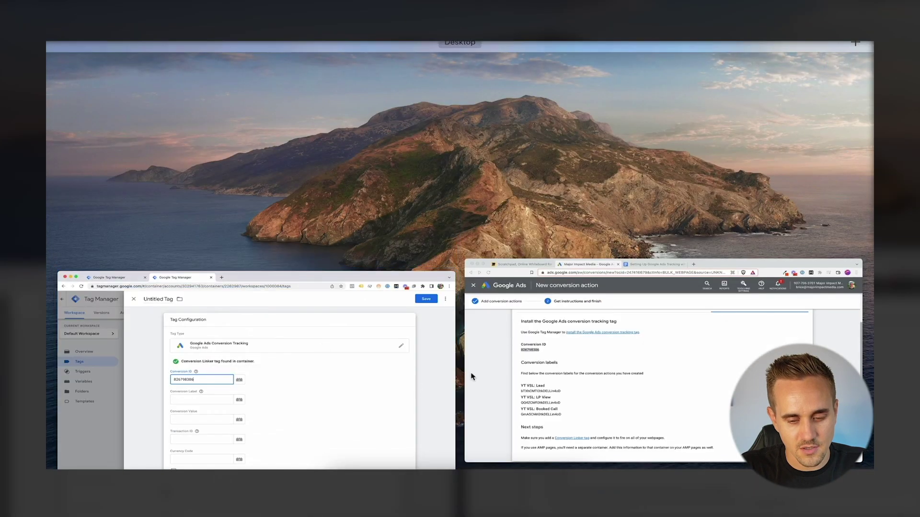
pyautogui.click(479, 374)
pyautogui.moveTo(242, 345); pyautogui.dragTo(157, 346)
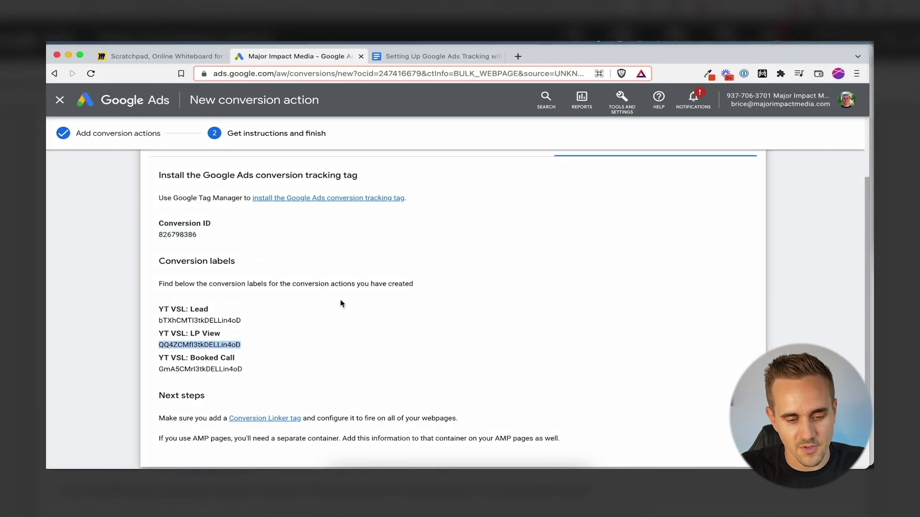
pyautogui.press('super+c')
pyautogui.hotkey('ctrl', 'Up')
pyautogui.click(287, 336)
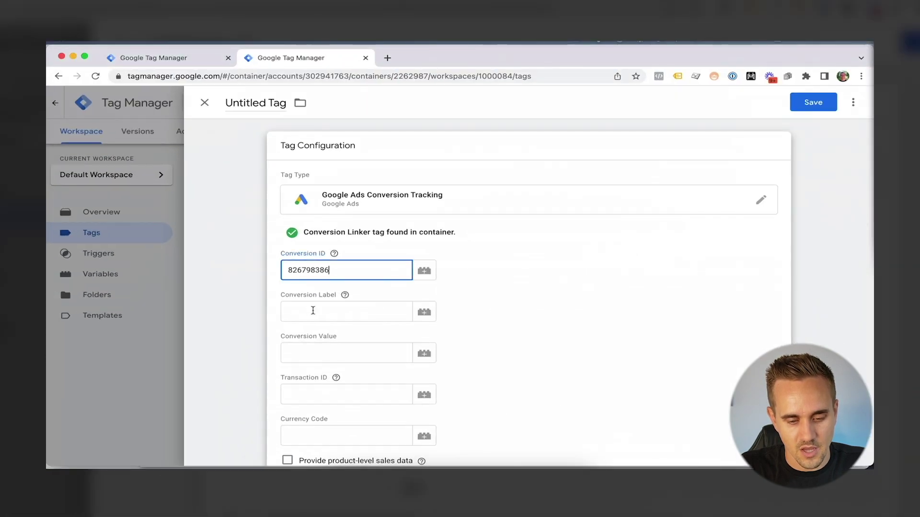
pyautogui.click(344, 312)
pyautogui.press('super+v')
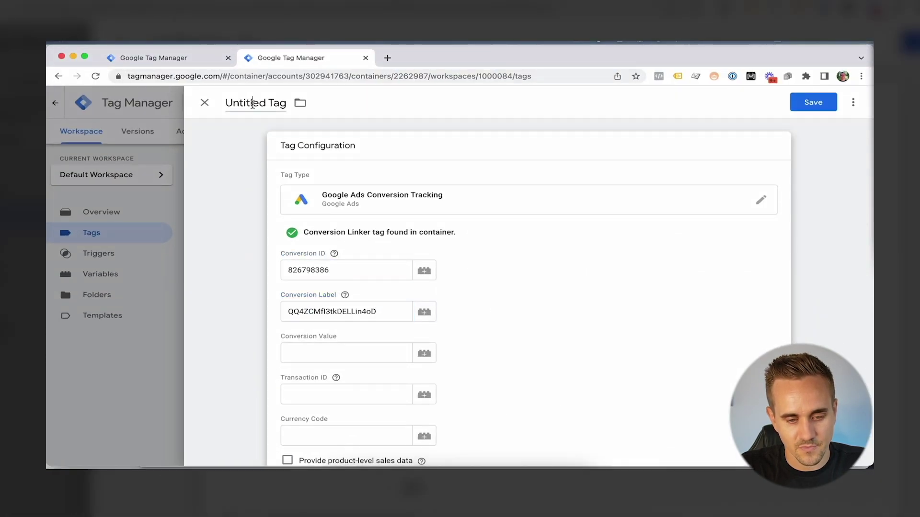
pyautogui.click(420, 349)
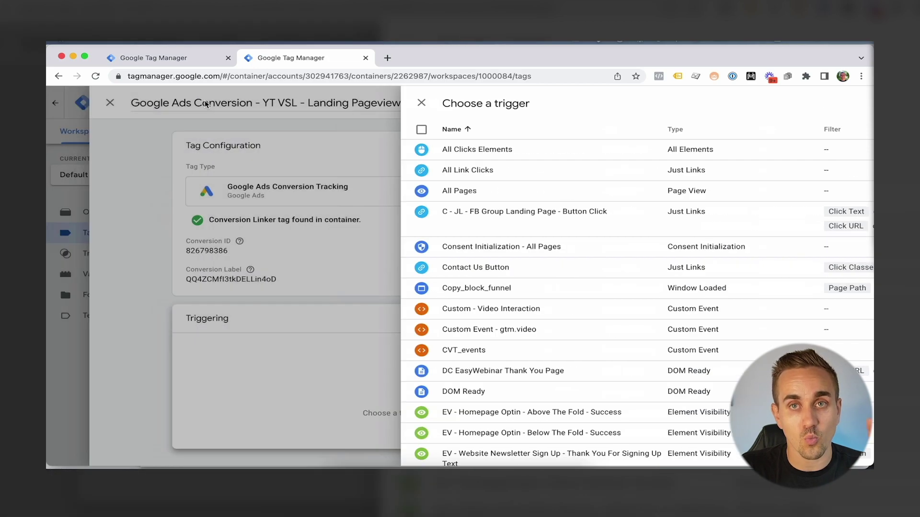
# Set PV - YT VSL - Landing Page as the firing trigger and save the Landing Pageview tag
pyautogui.click(206, 104)
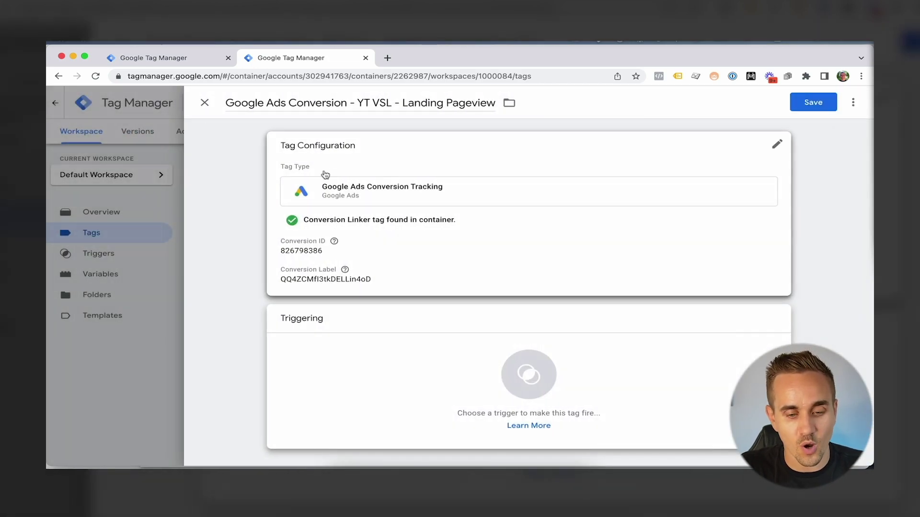
pyautogui.moveTo(334, 241)
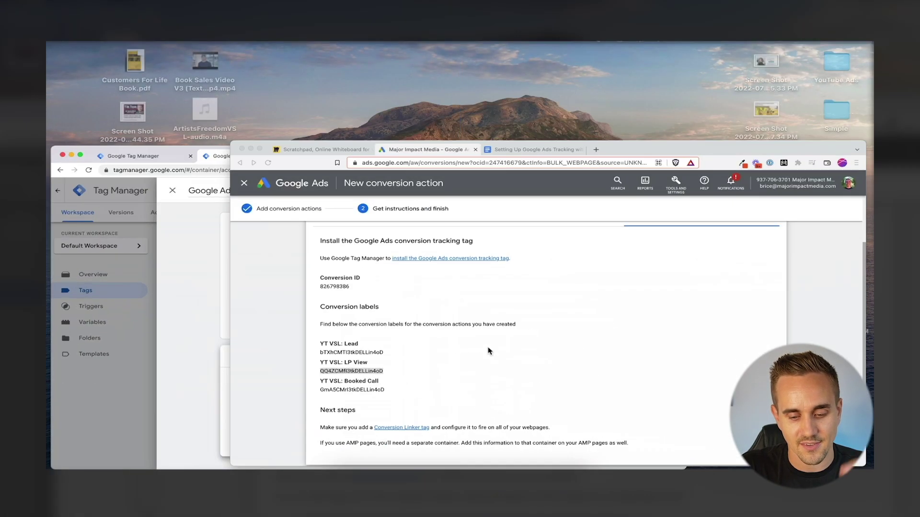
pyautogui.doubleClick(374, 370)
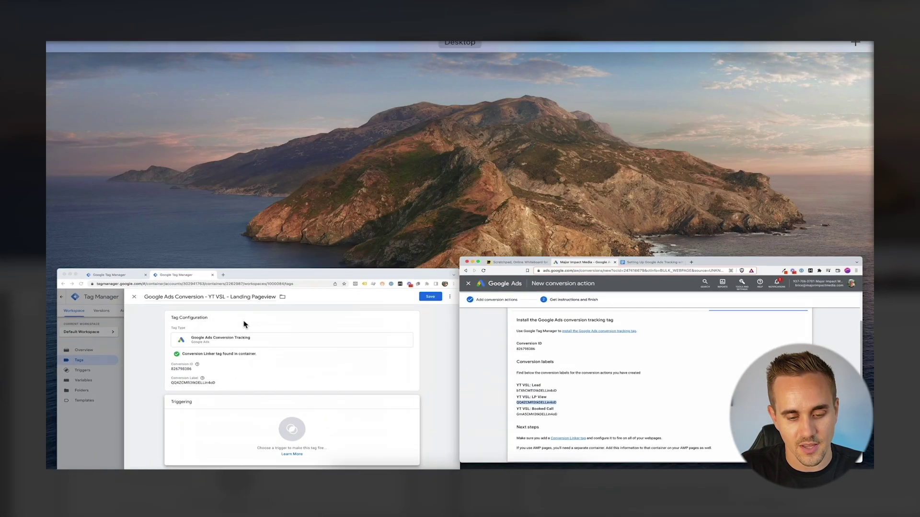
pyautogui.click(245, 336)
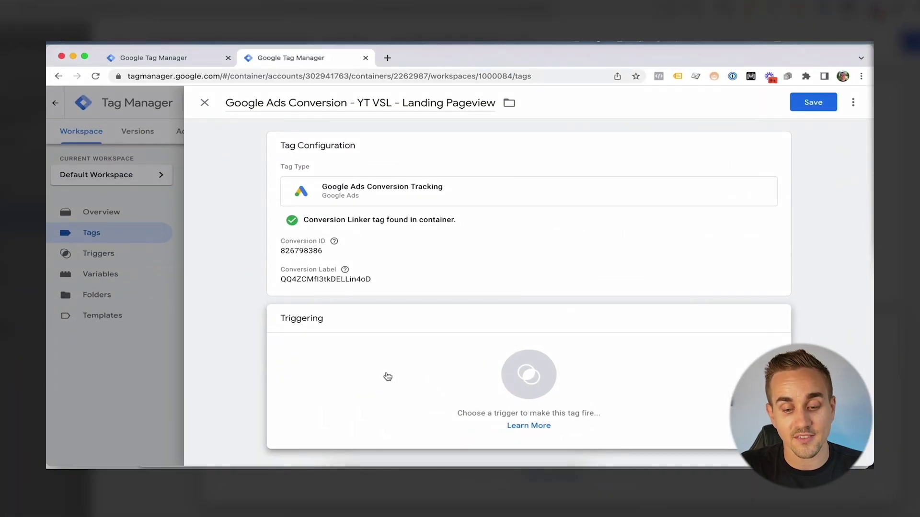
pyautogui.click(387, 377)
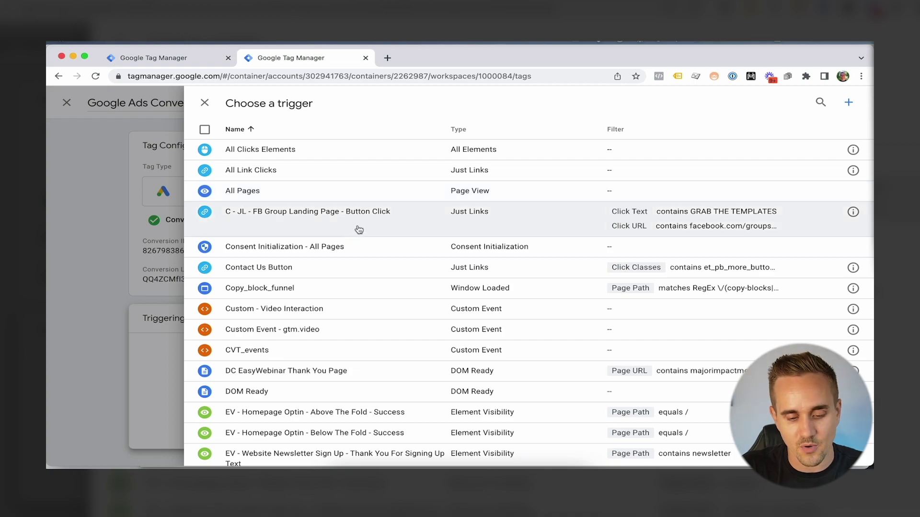
pyautogui.scroll(-15, 372, 230)
pyautogui.scroll(-3, 378, 244)
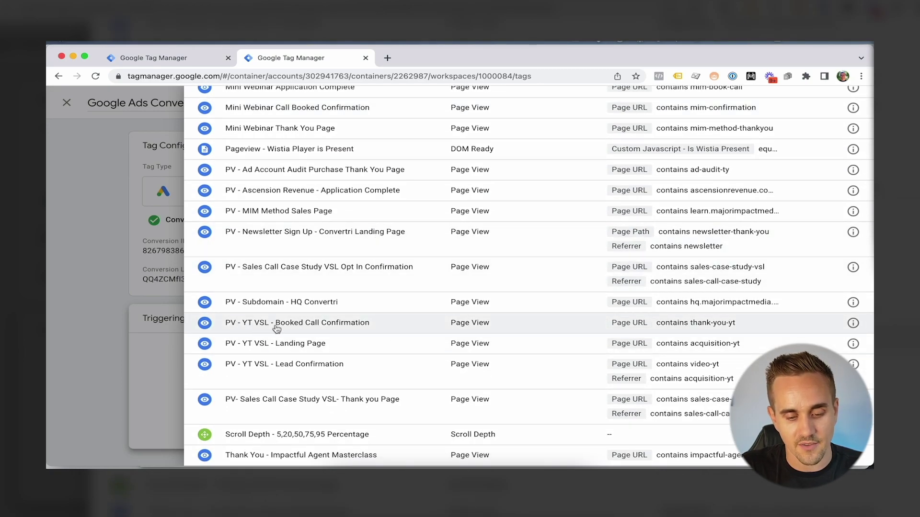
pyautogui.click(307, 346)
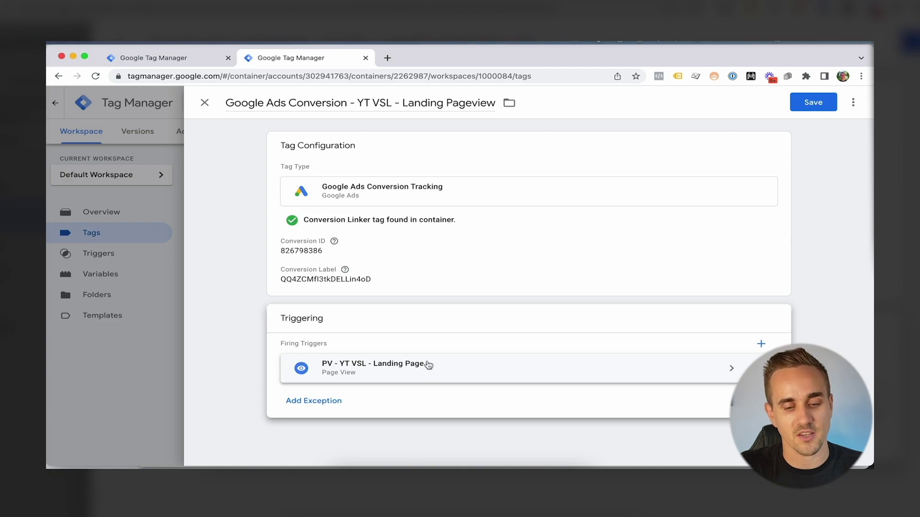
pyautogui.click(813, 101)
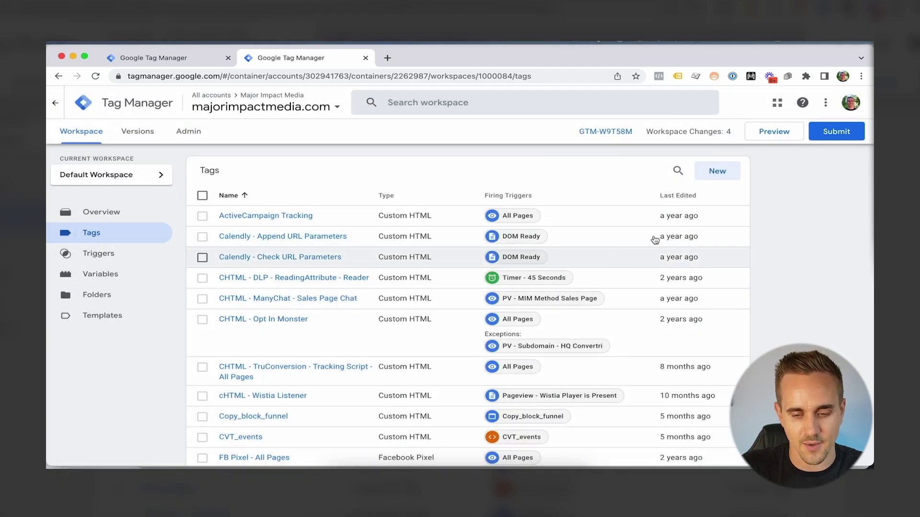
# Start a new tag named 'Google Ads Conversion - YT VSL - Lead Confirmation'
pyautogui.click(711, 173)
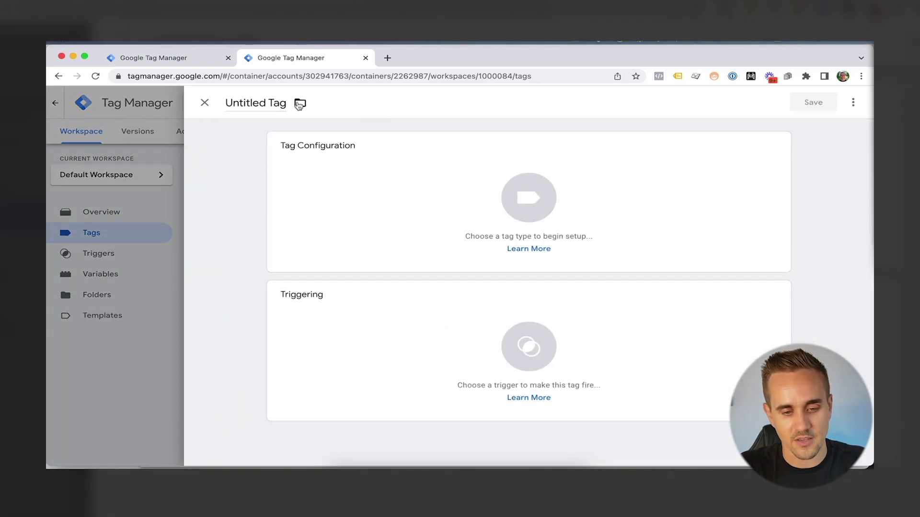
pyautogui.click(272, 101)
pyautogui.write('Go')
pyautogui.write('ogle Ads Conversion - YT VSL - Lead Confirmation')
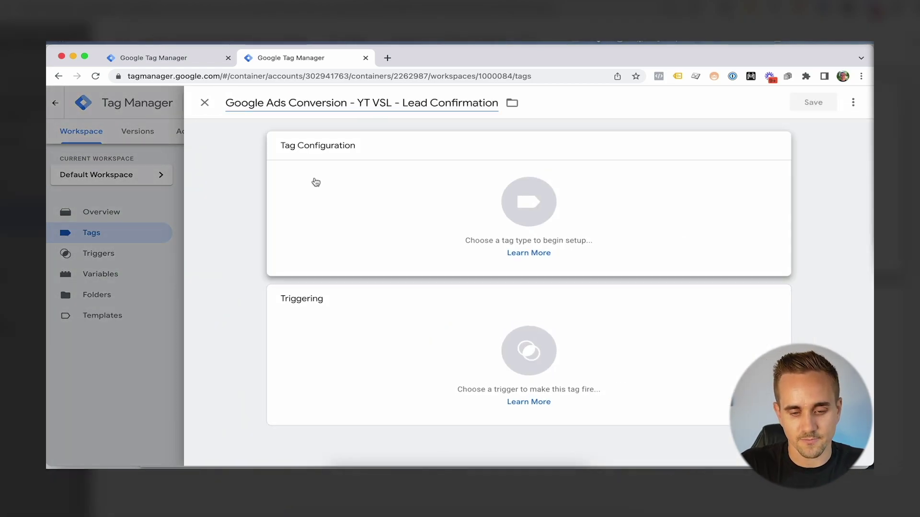
pyautogui.click(314, 182)
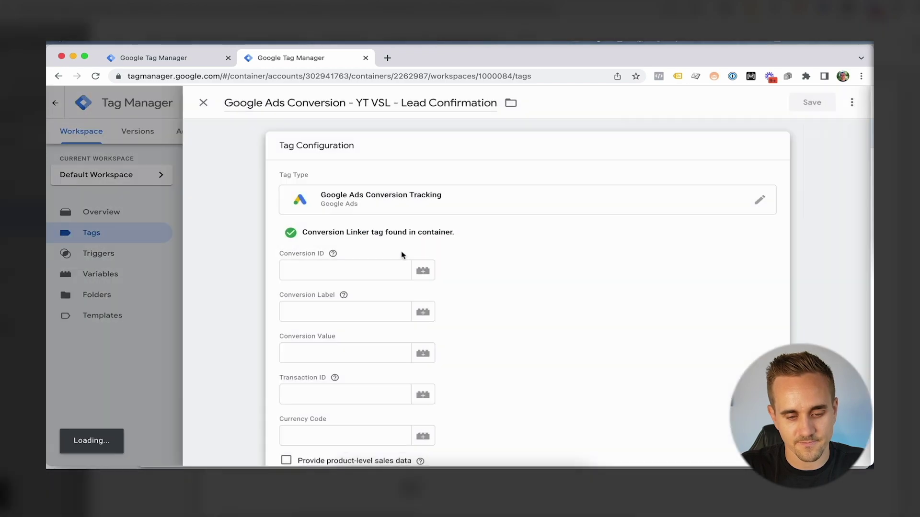
# Paste the account's Conversion ID from Google Ads into the tag
pyautogui.hotkey('ctrl', 'Up')
pyautogui.click(611, 348)
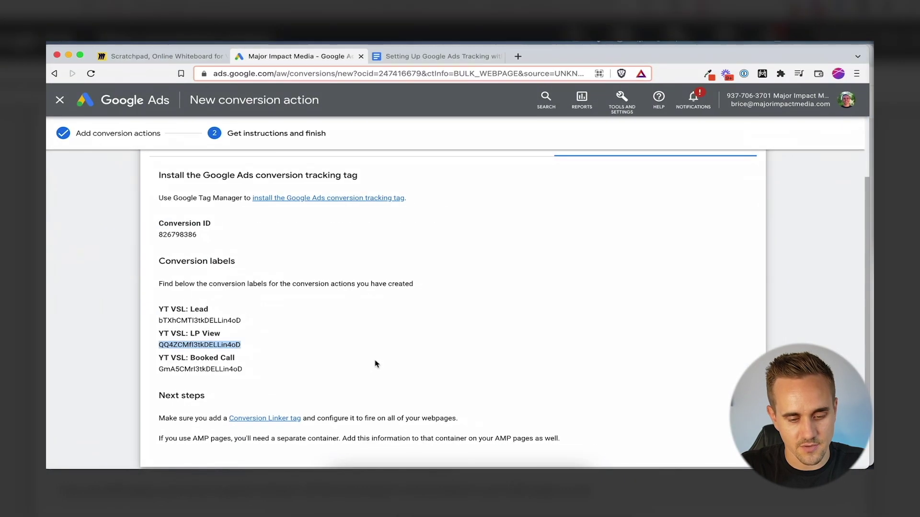
pyautogui.doubleClick(177, 234)
pyautogui.hotkey('ctrl', 'Up')
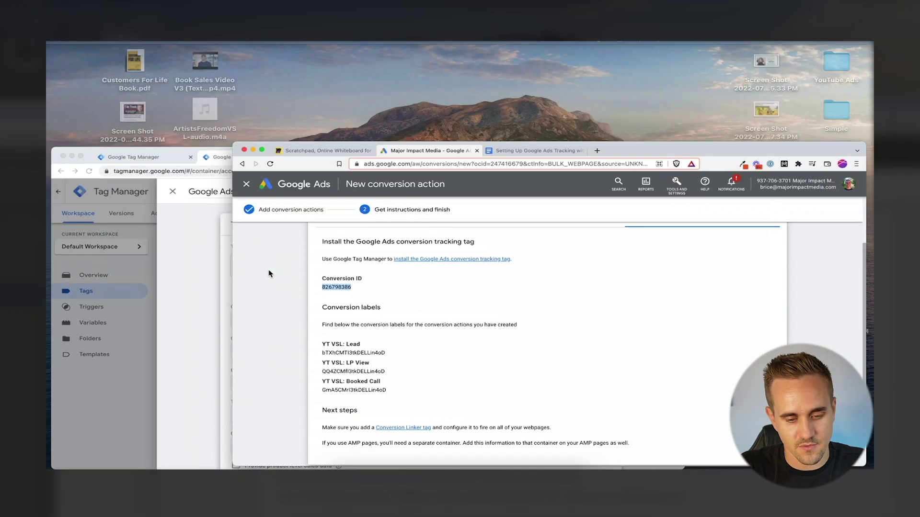
pyautogui.click(288, 271)
pyautogui.press('super+v')
# Paste the YT VSL: Lead conversion label from Google Ads into Conversion Label
pyautogui.press('super+Tab')
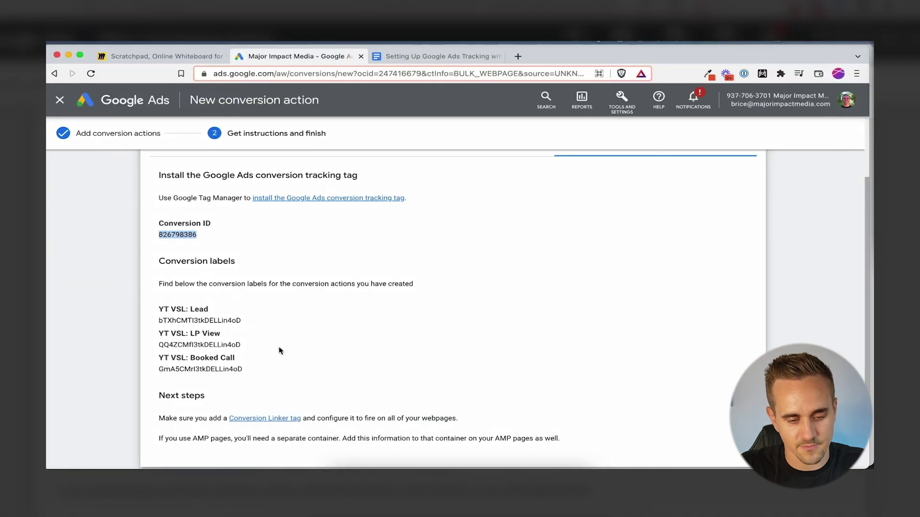
pyautogui.moveTo(271, 324); pyautogui.dragTo(166, 322)
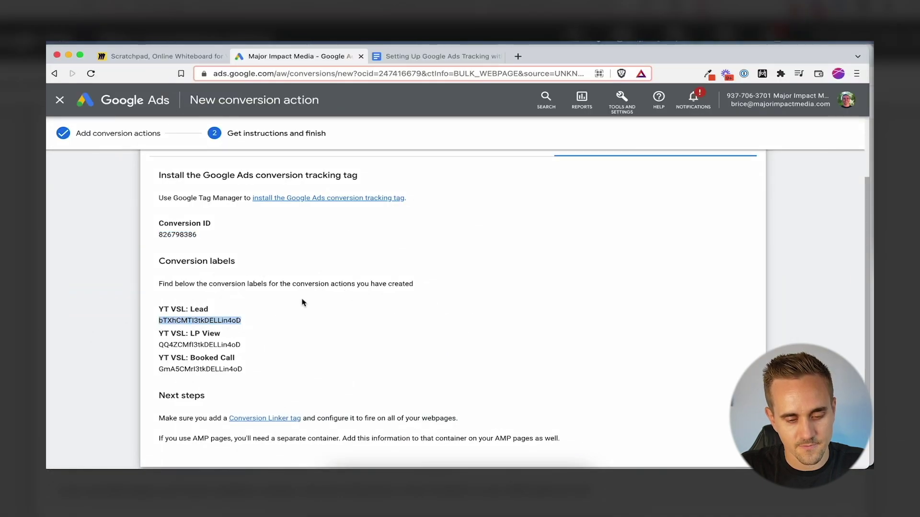
pyautogui.press('super+c')
pyautogui.press('super+Tab')
pyautogui.click(349, 310)
pyautogui.press('super+v')
pyautogui.scroll(-9, 471, 320)
# Set PV - YT VSL - Lead Confirmation as the firing trigger and save the tag
pyautogui.click(441, 370)
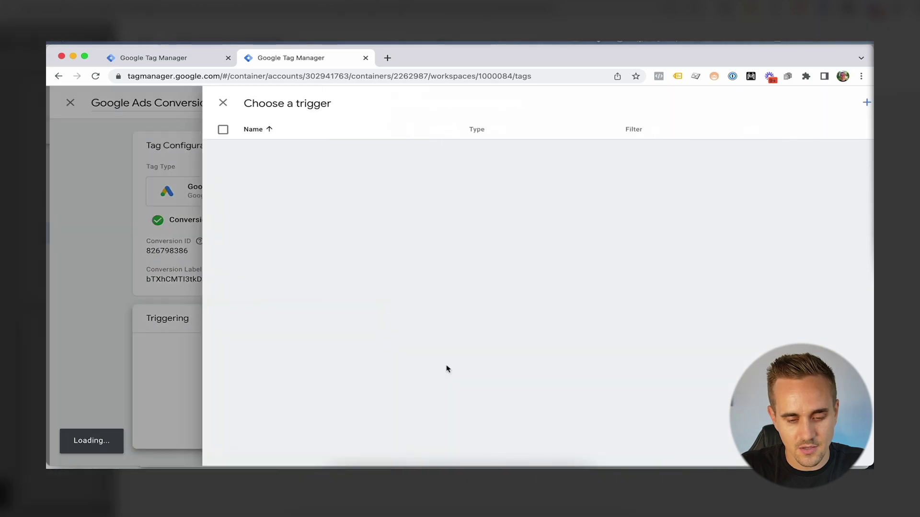
pyautogui.scroll(-10, 359, 299)
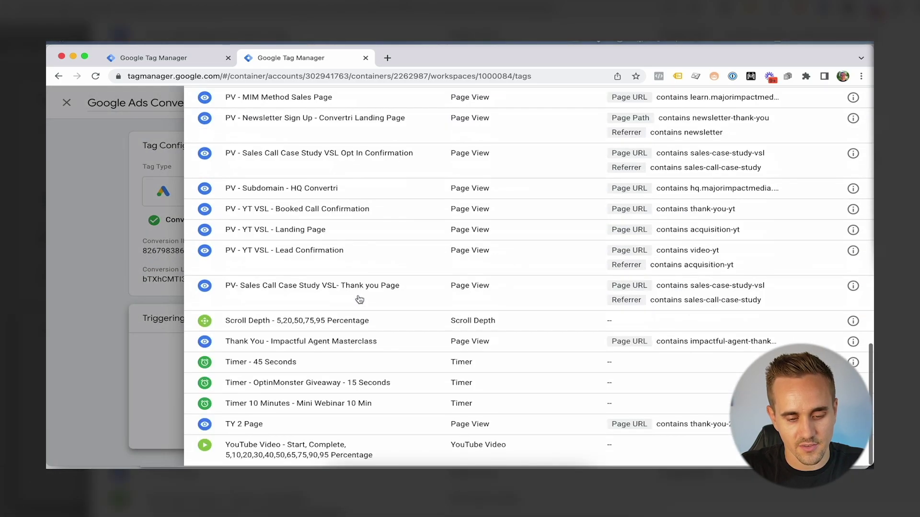
pyautogui.scroll(1, 307, 287)
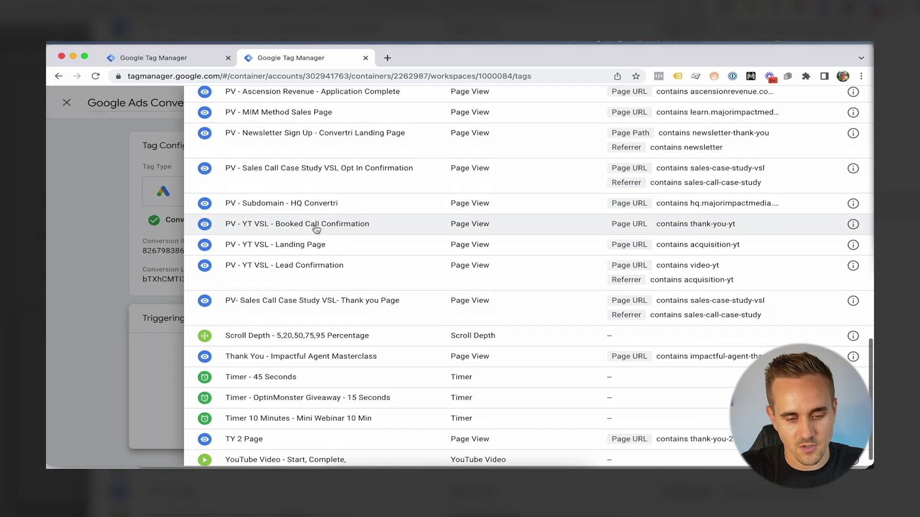
pyautogui.click(315, 274)
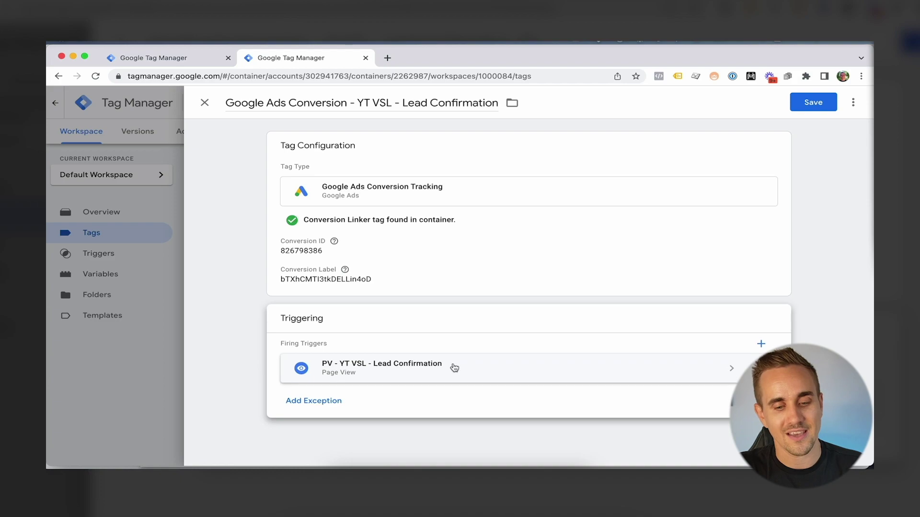
pyautogui.click(815, 100)
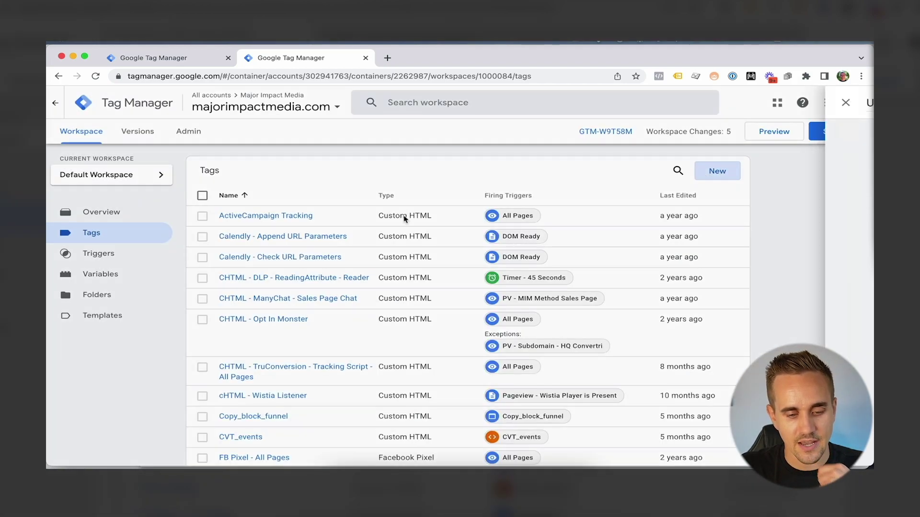
# Create a Google Ads Conversion Tracking tag named 'Google Ads Conversion - YT VSL - Booked Call Confirmation'
pyautogui.click(714, 171)
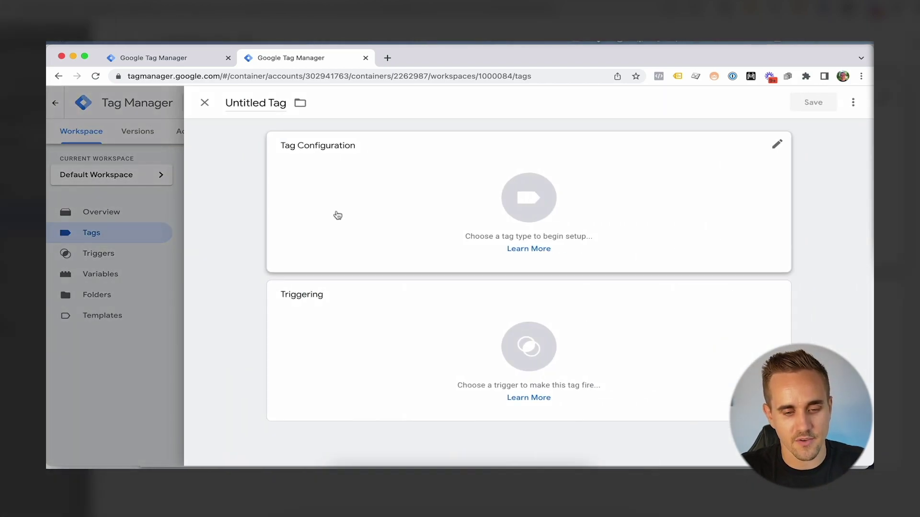
pyautogui.click(256, 102)
pyautogui.press('cmd+v')
pyautogui.write('YT VSL')
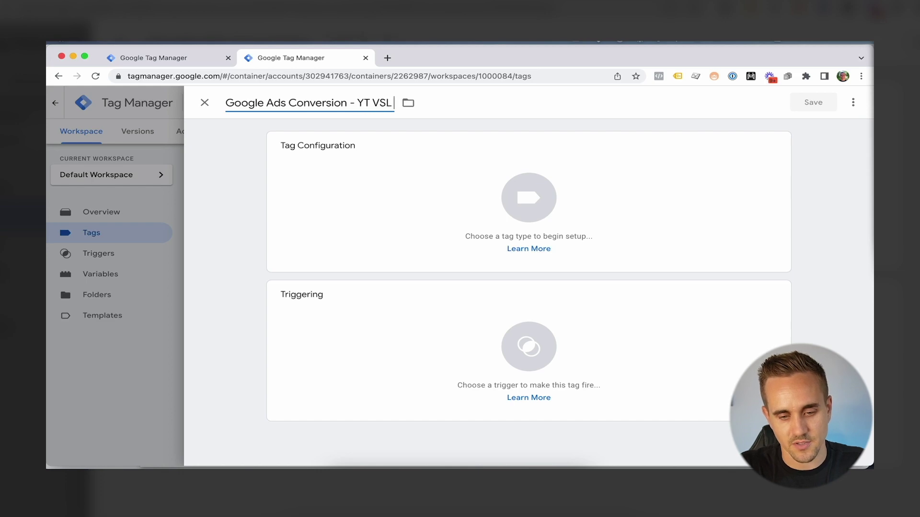
pyautogui.write(' - Booked')
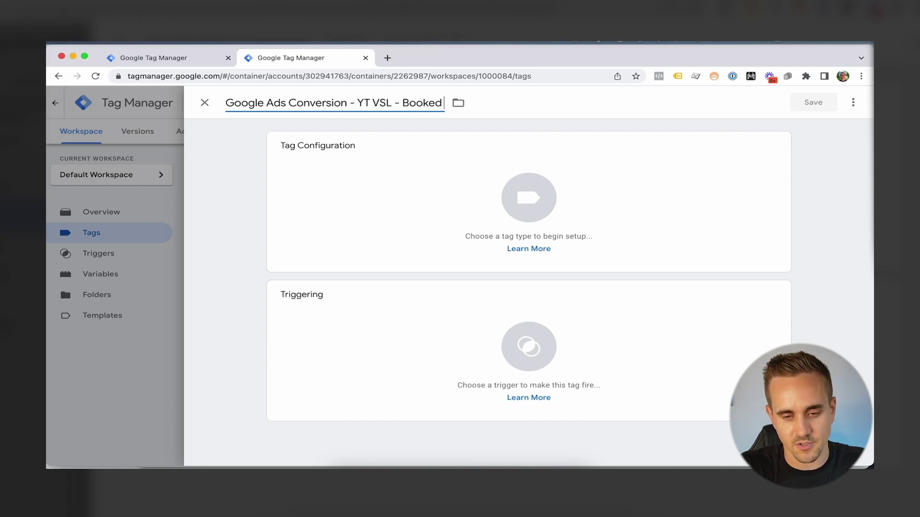
pyautogui.write(' Call Confirmation')
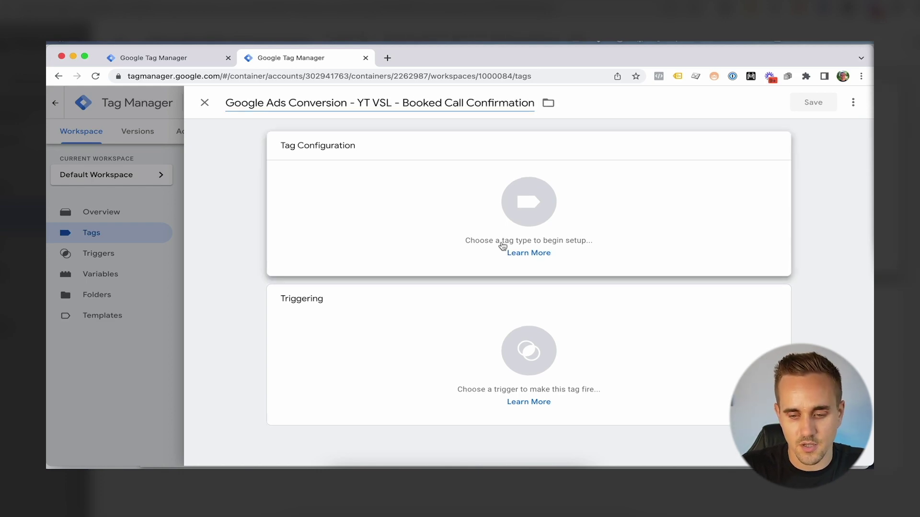
pyautogui.click(501, 238)
pyautogui.click(633, 283)
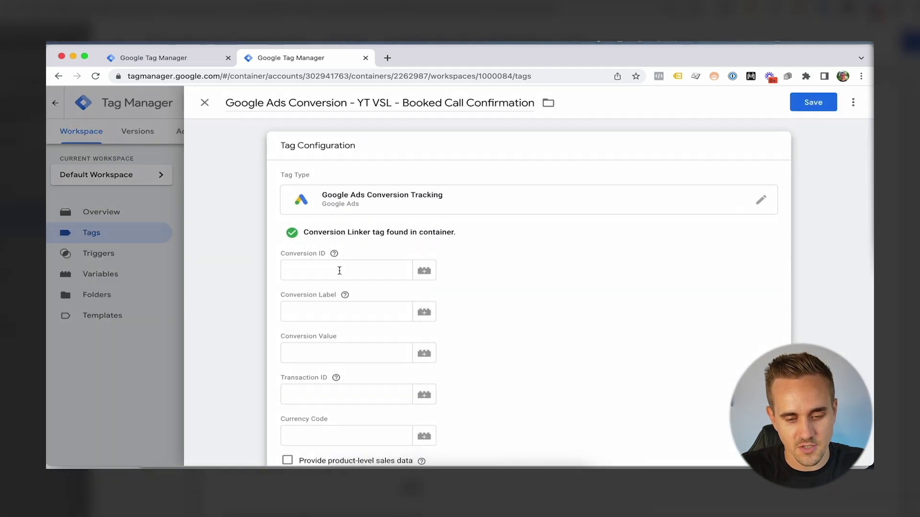
# Fill in the tag's Conversion ID and Conversion Label
pyautogui.click(320, 273)
pyautogui.press('super+v')
pyautogui.click(352, 311)
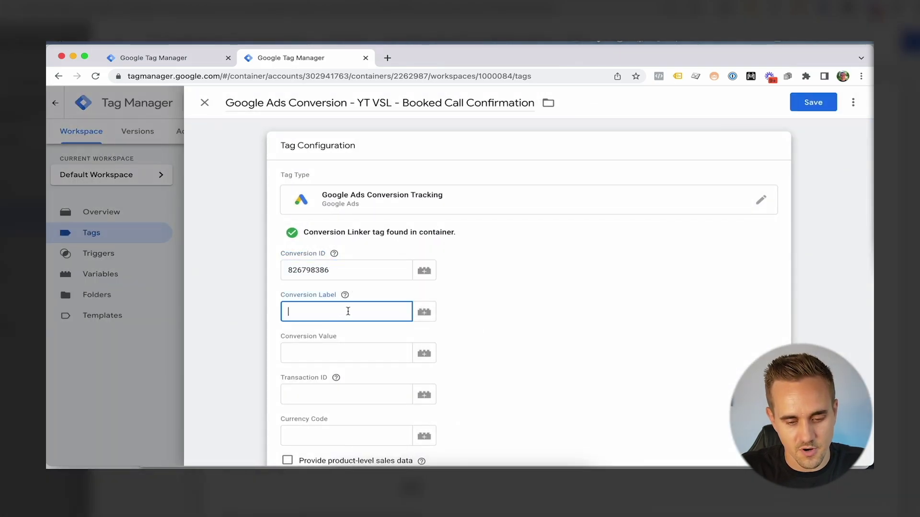
pyautogui.scroll(-5, 436, 314)
pyautogui.scroll(-1, 454, 368)
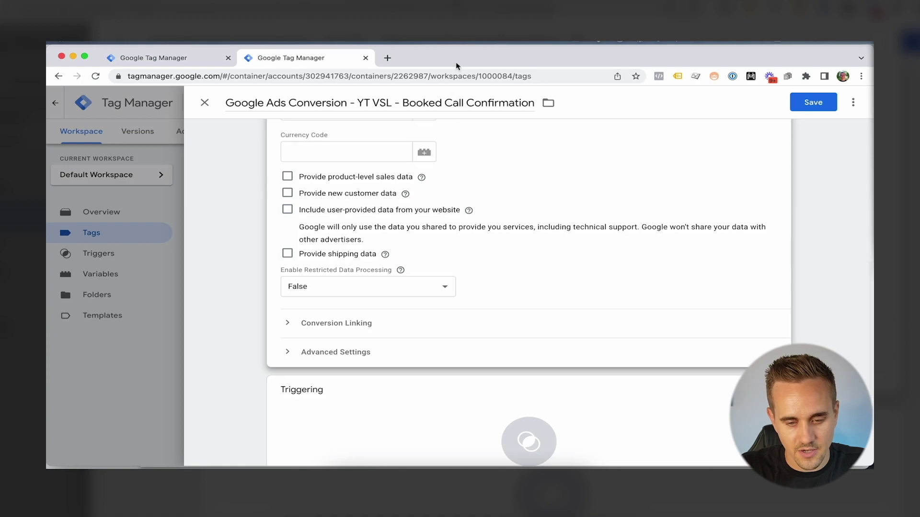
pyautogui.scroll(-1, 481, 378)
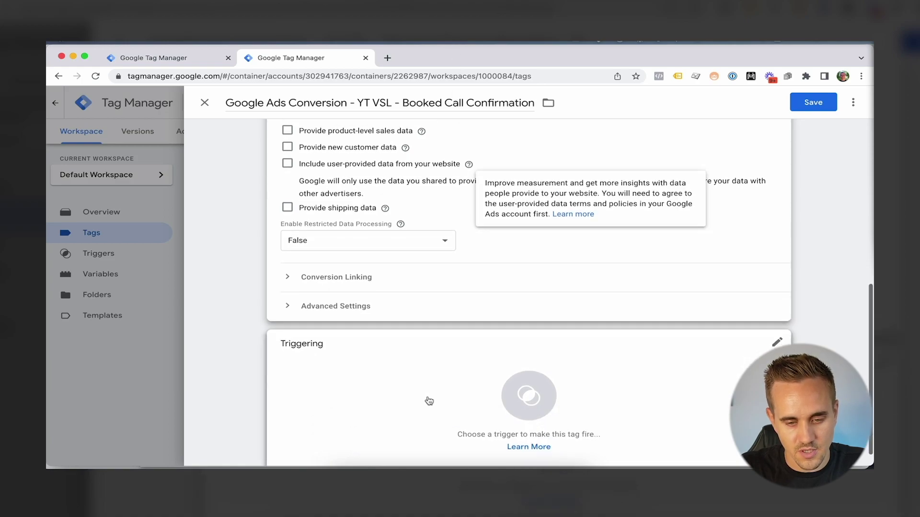
# Fire the tag on PV - YT VSL - Booked Call Confirmation, save it, and return to Tags
pyautogui.click(427, 401)
pyautogui.click(428, 401)
pyautogui.scroll(-10, 366, 257)
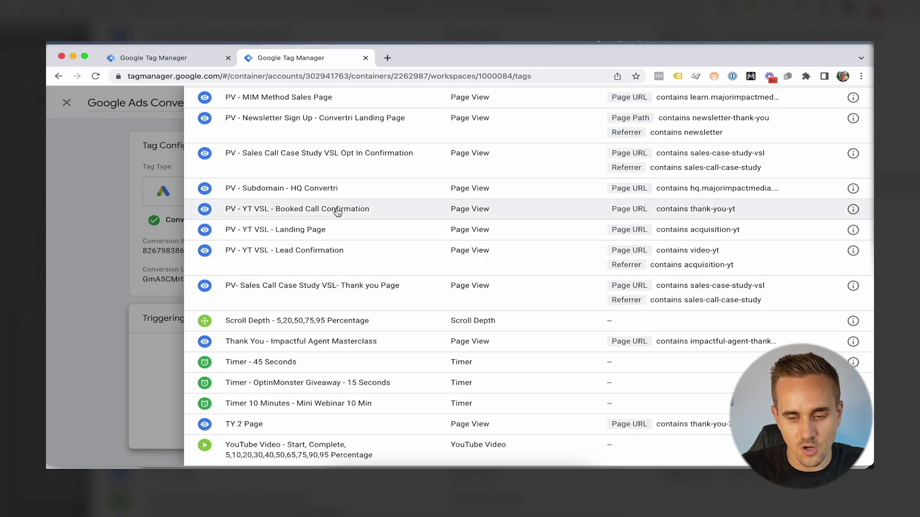
pyautogui.click(338, 211)
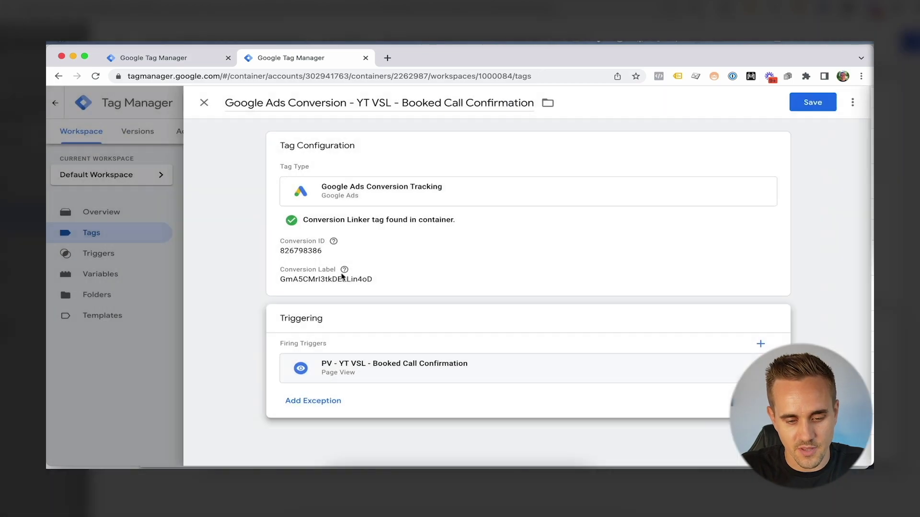
pyautogui.click(814, 102)
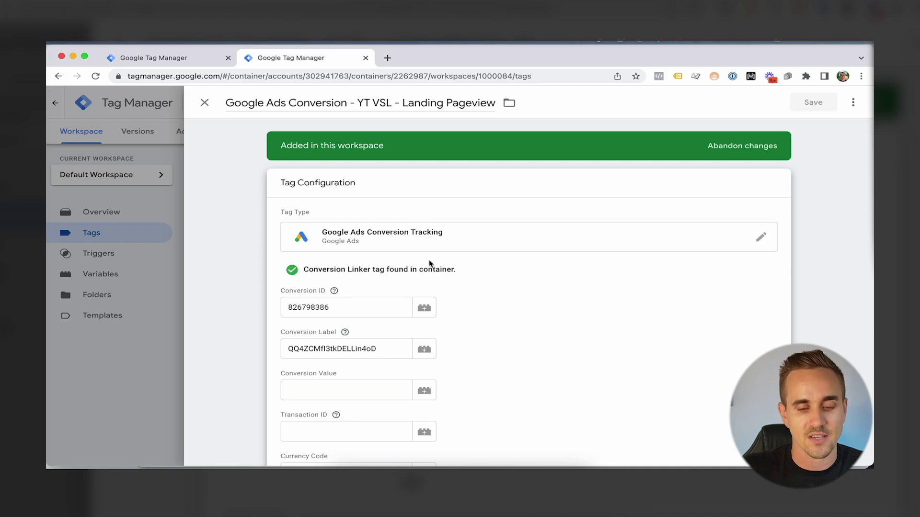
pyautogui.click(205, 103)
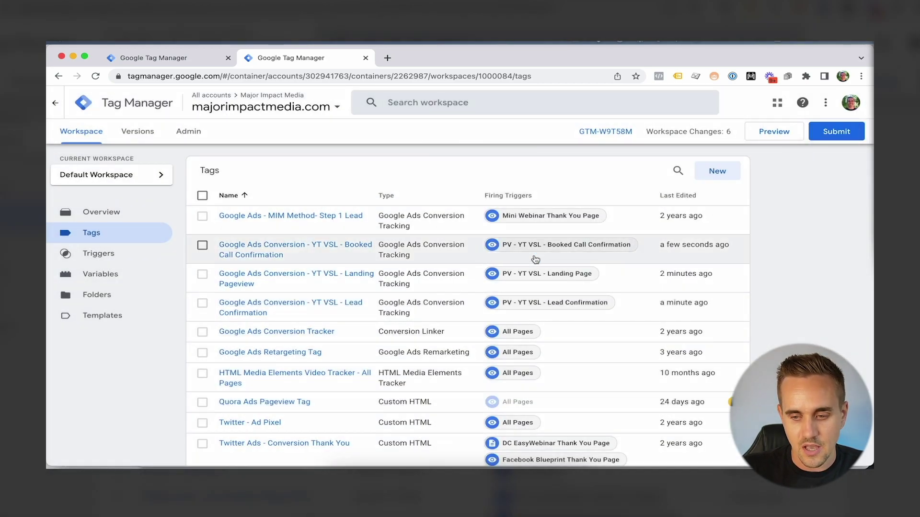
# Create a Conversion Linker tag named 'Google Ads - Conversion Linker' firing on All Pages
pyautogui.click(729, 174)
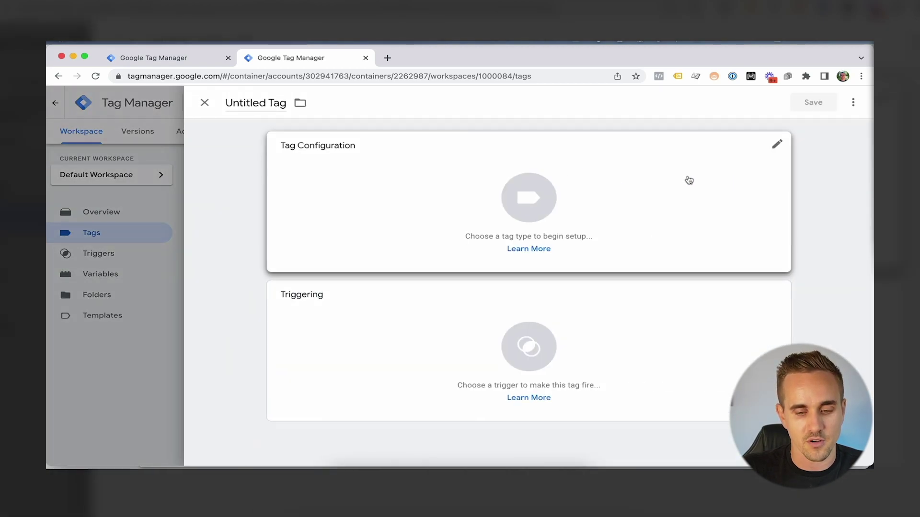
pyautogui.click(442, 197)
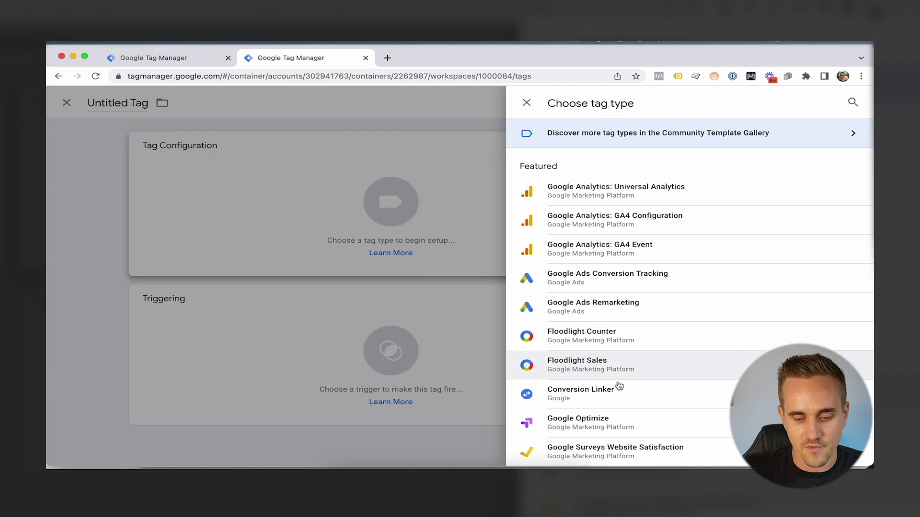
pyautogui.click(618, 397)
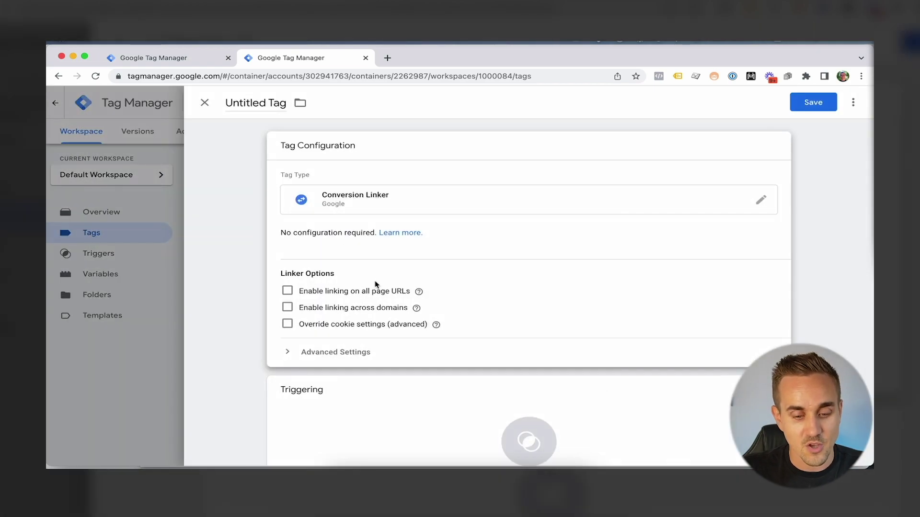
pyautogui.scroll(-3, 385, 288)
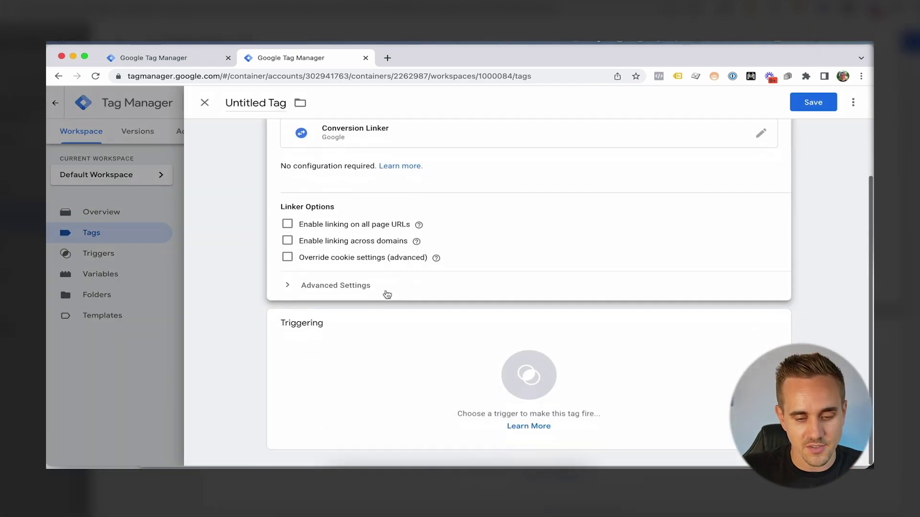
pyautogui.click(394, 356)
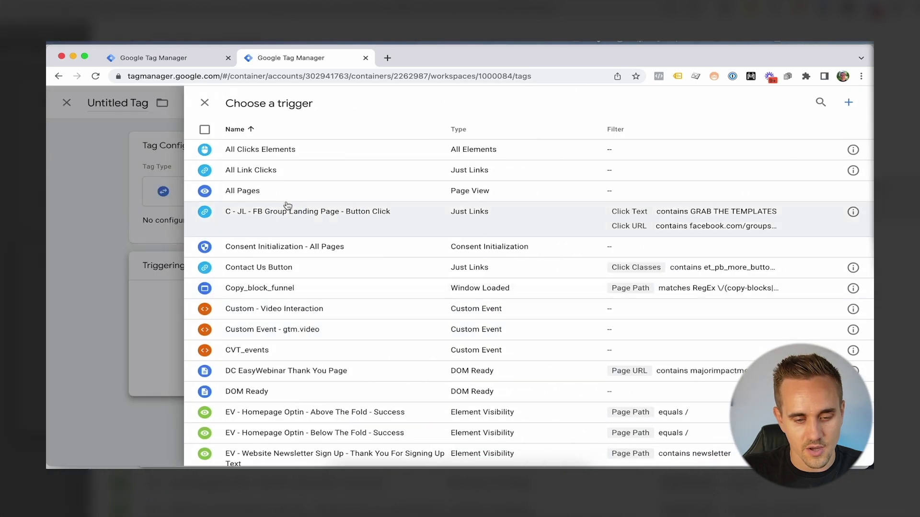
pyautogui.click(289, 189)
pyautogui.click(256, 102)
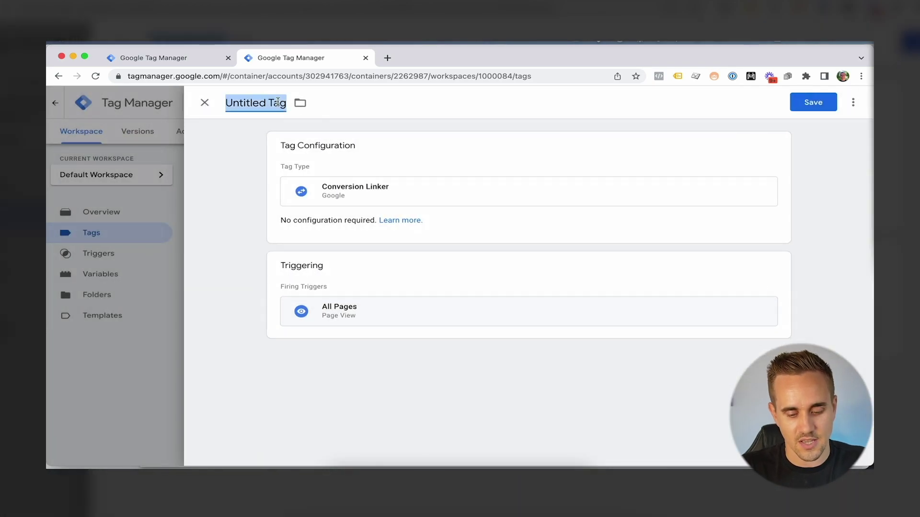
pyautogui.write('Google Ads')
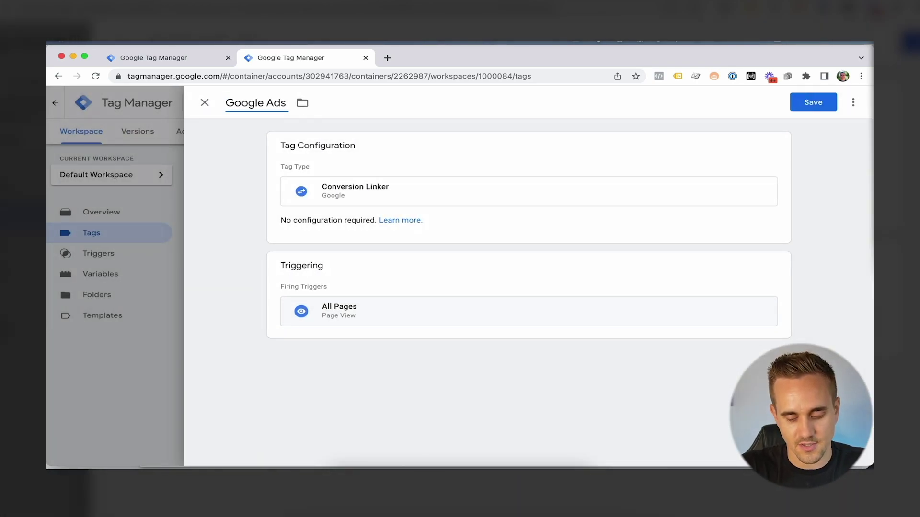
pyautogui.write(' - Conversion Linker')
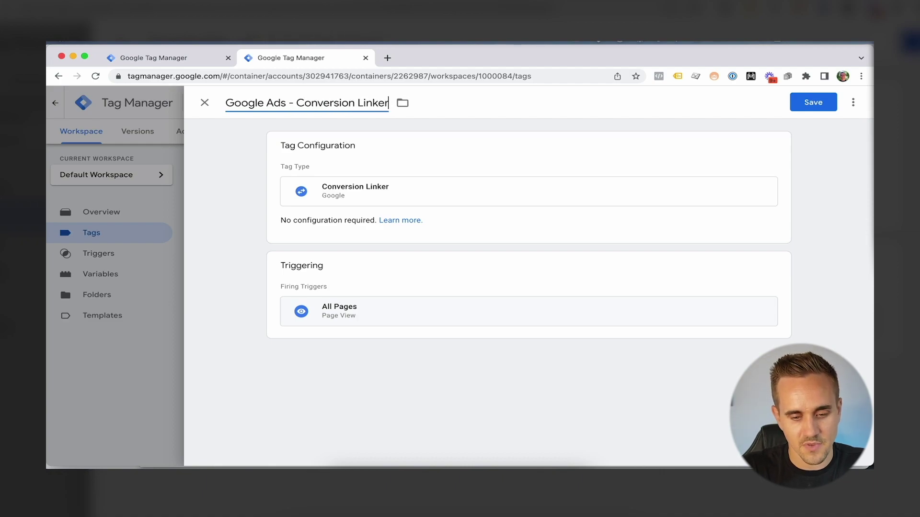
# Enable linking on all page URLs in the linker options, then close the editor unsaved
pyautogui.click(419, 208)
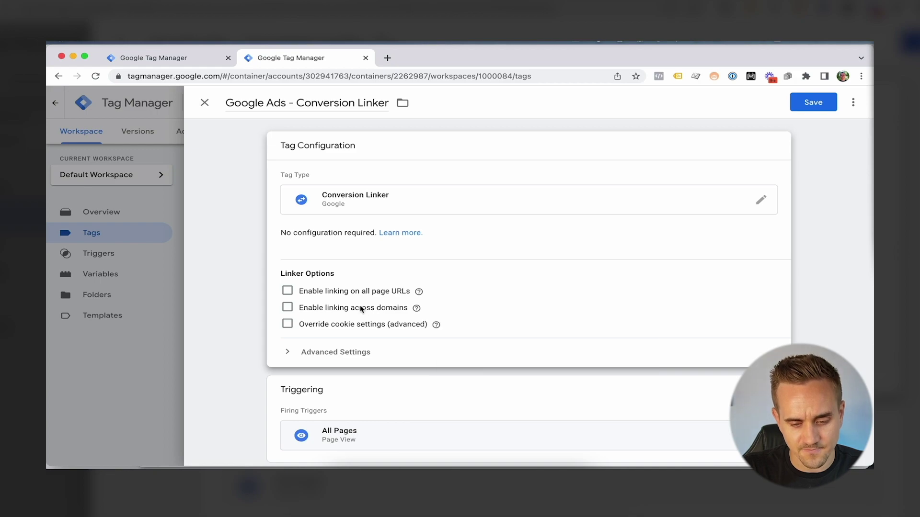
pyautogui.click(287, 310)
pyautogui.moveTo(419, 293)
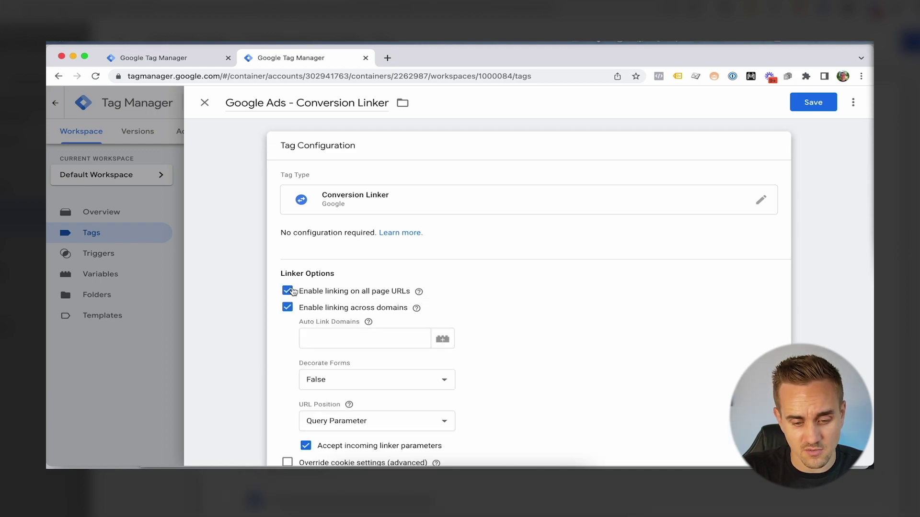
pyautogui.scroll(-2, 390, 288)
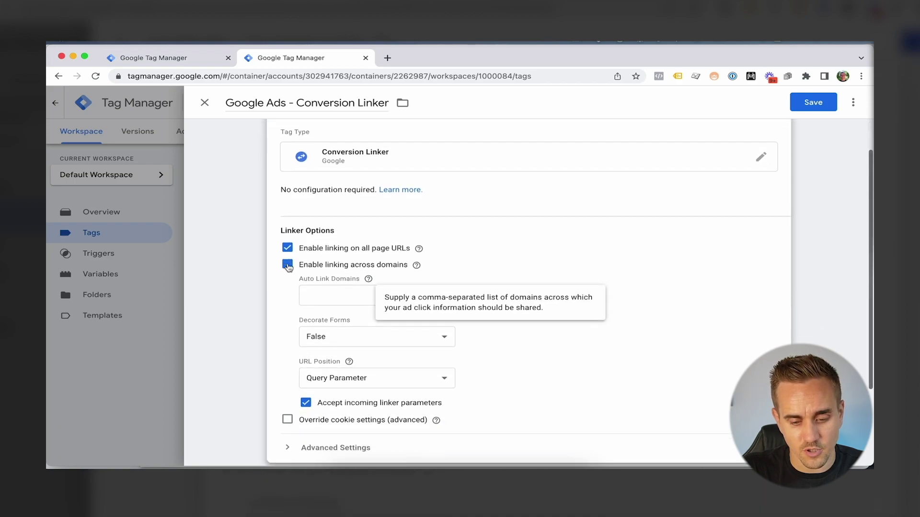
pyautogui.click(288, 266)
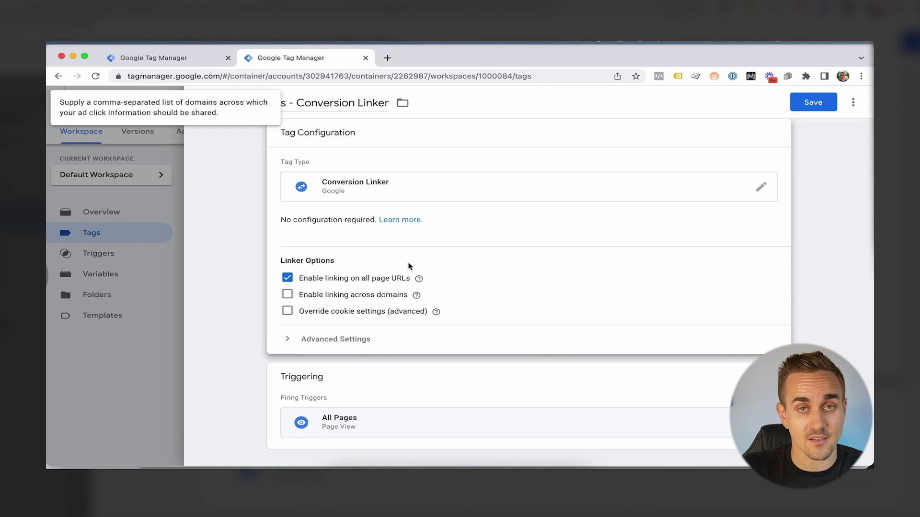
pyautogui.scroll(1, 441, 261)
pyautogui.click(853, 102)
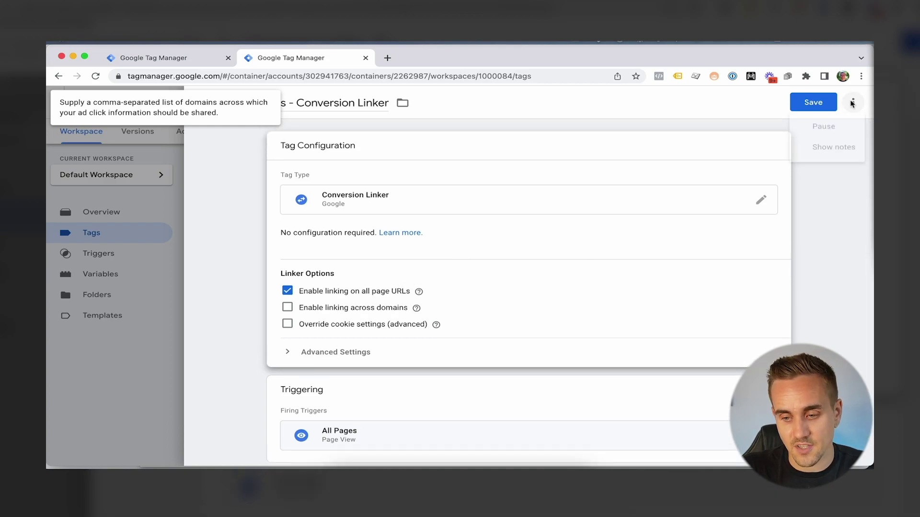
pyautogui.click(204, 103)
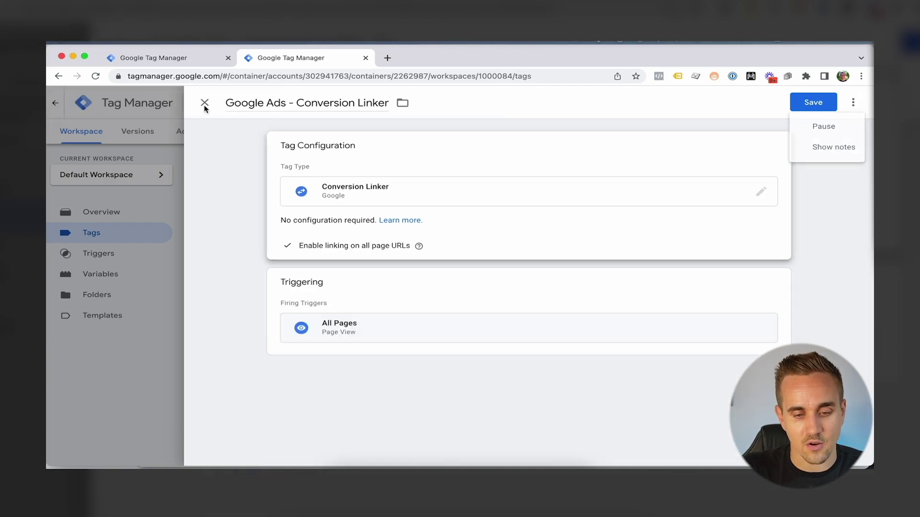
pyautogui.click(205, 104)
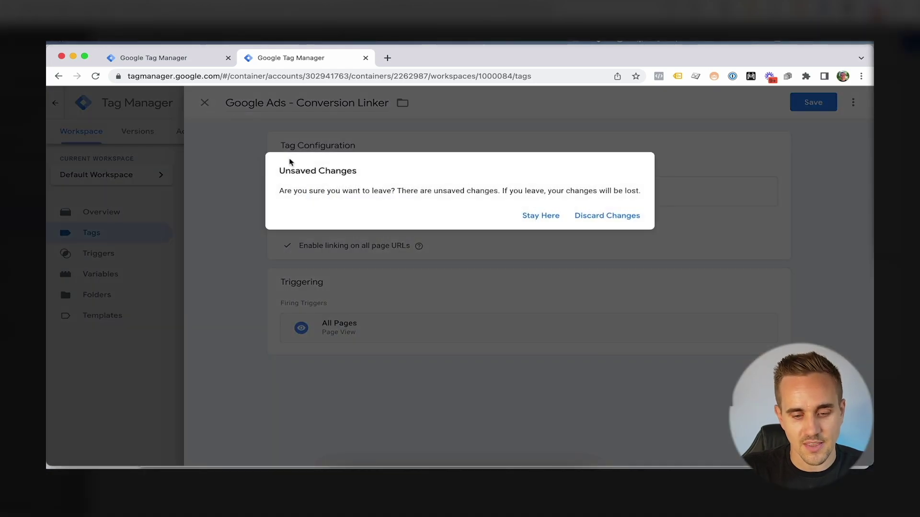
# Discard the draft Conversion Linker tag and start workspace Preview mode
pyautogui.click(609, 214)
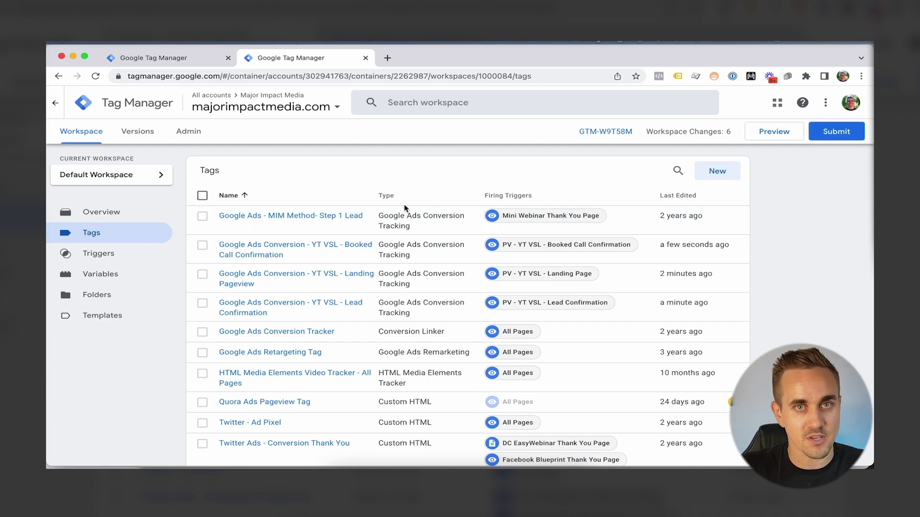
pyautogui.click(773, 135)
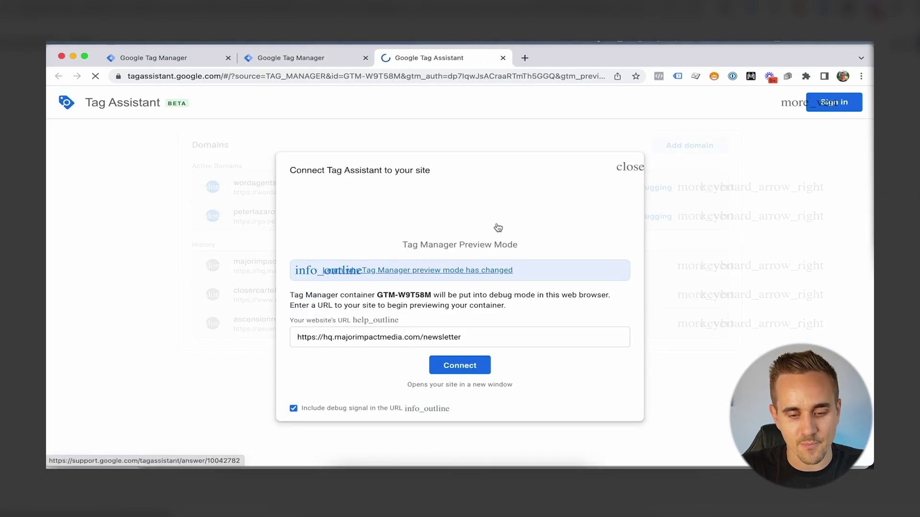
pyautogui.hotkey('ctrl', 'Up')
pyautogui.click(623, 336)
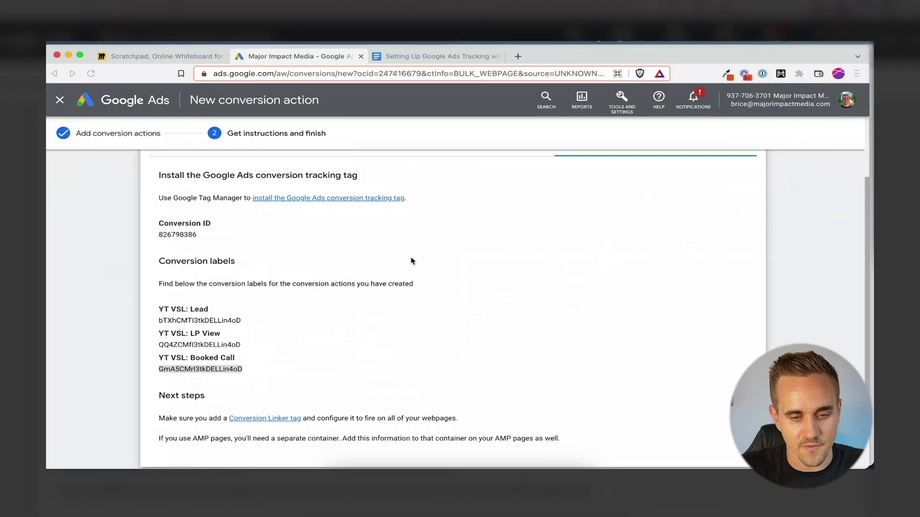
pyautogui.click(412, 56)
pyautogui.moveTo(463, 240); pyautogui.dragTo(244, 240)
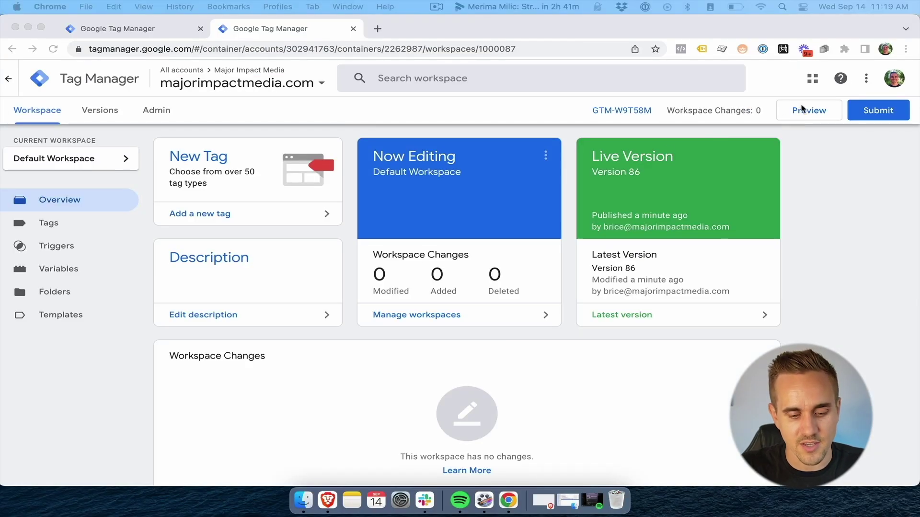
pyautogui.click(801, 111)
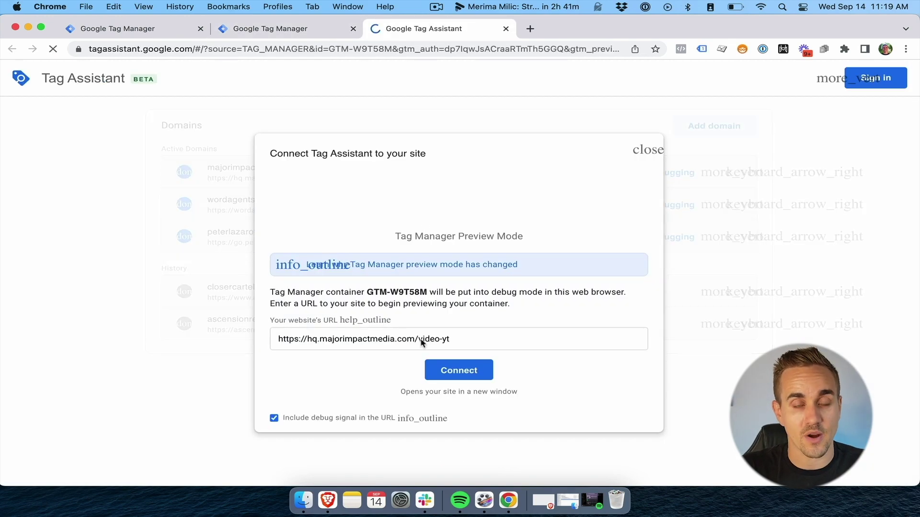
pyautogui.press('super+a')
pyautogui.click(435, 342)
pyautogui.press('super+a')
pyautogui.write('https://hq.majorimpactmedia.com/acquisition-yt-v1')
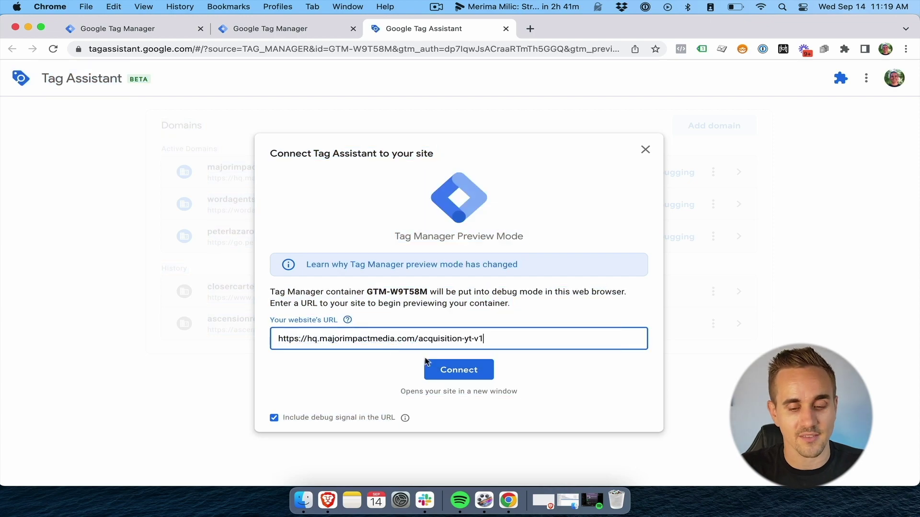
# Connect Tag Assistant to the landing page and submit the opt-in form with a first name and e-mail
pyautogui.click(459, 367)
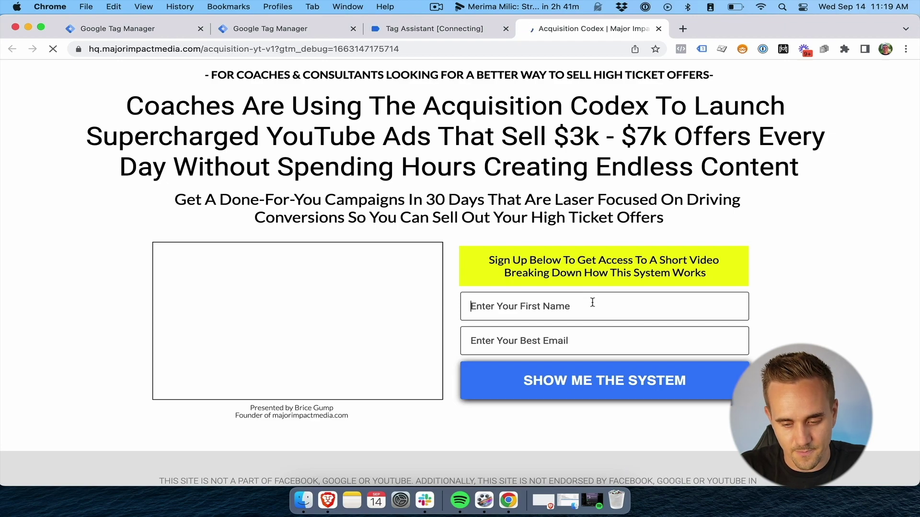
pyautogui.write('brice')
pyautogui.press('Tab')
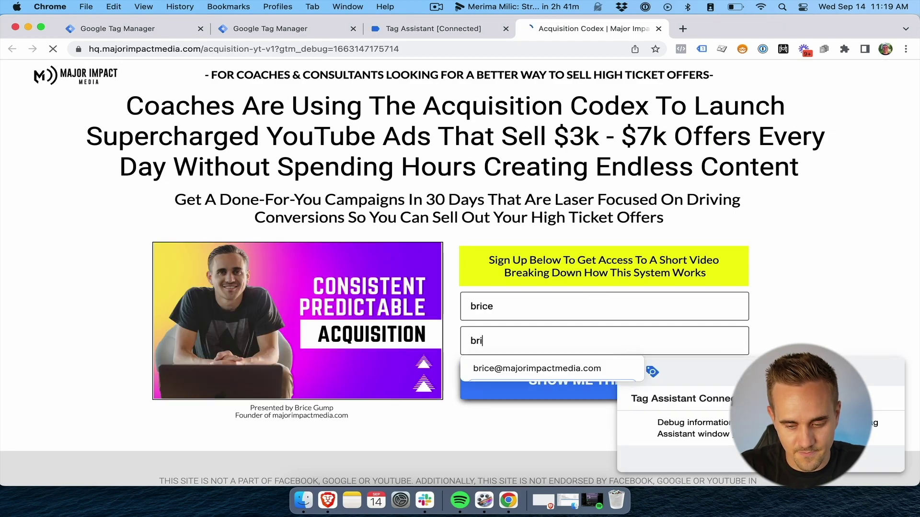
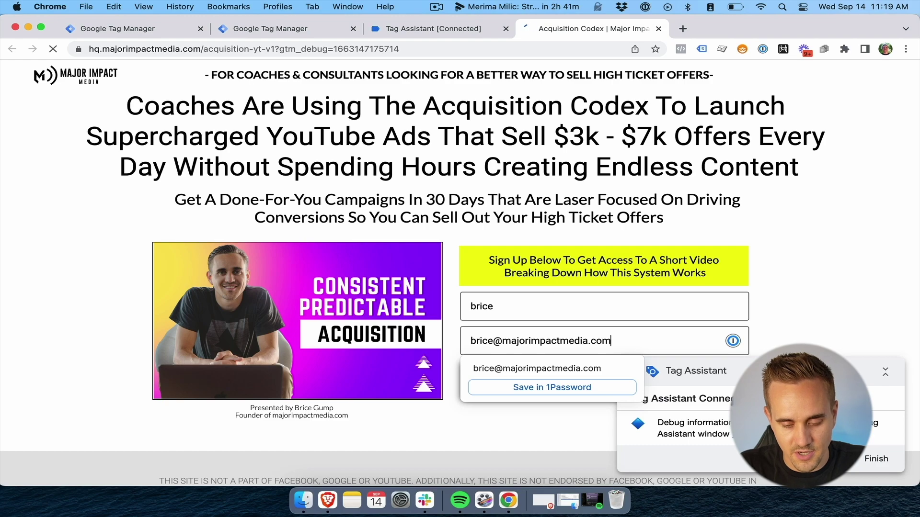
pyautogui.press('Return')
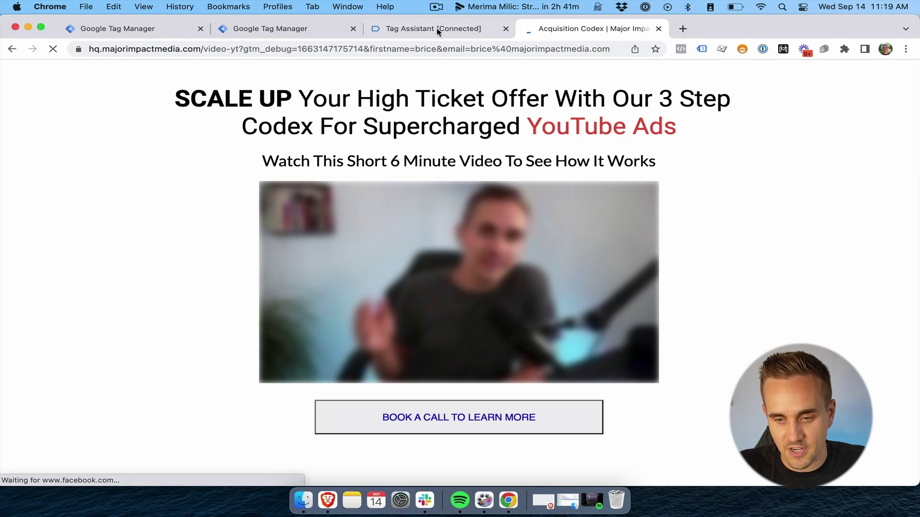
# Enable Tag Assistant Legacy analysis on the page and review its six detected tags
pyautogui.click(681, 49)
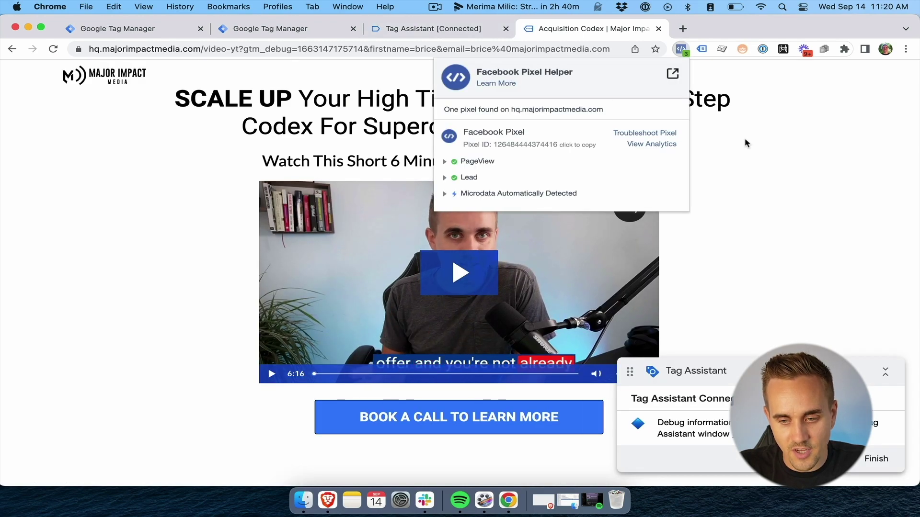
pyautogui.click(702, 49)
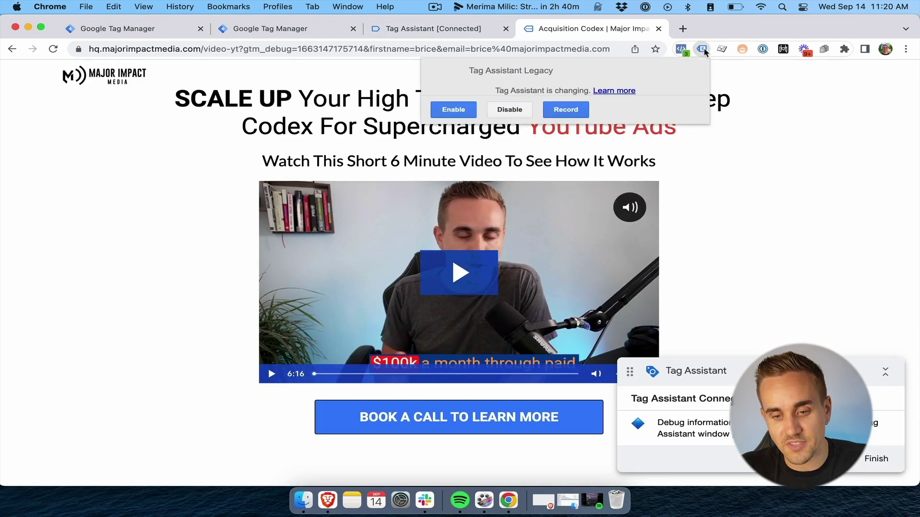
pyautogui.click(453, 109)
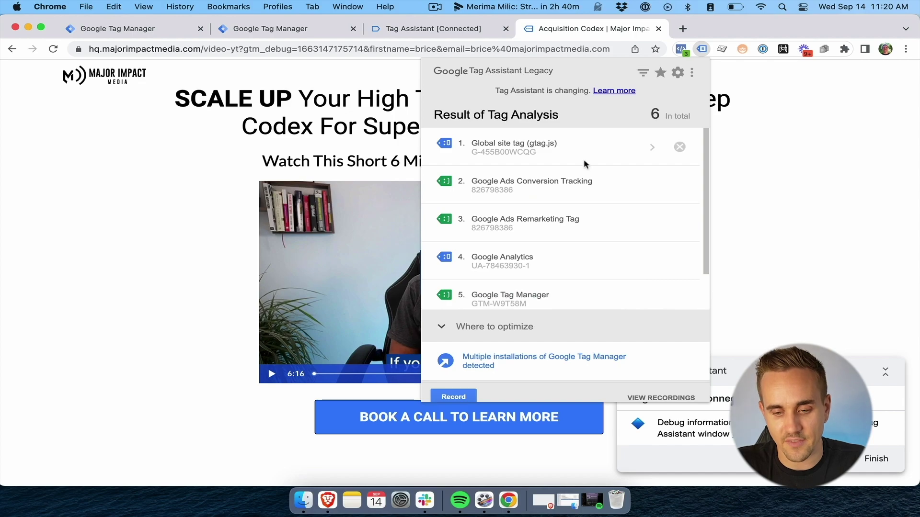
pyautogui.scroll(-2, 586, 165)
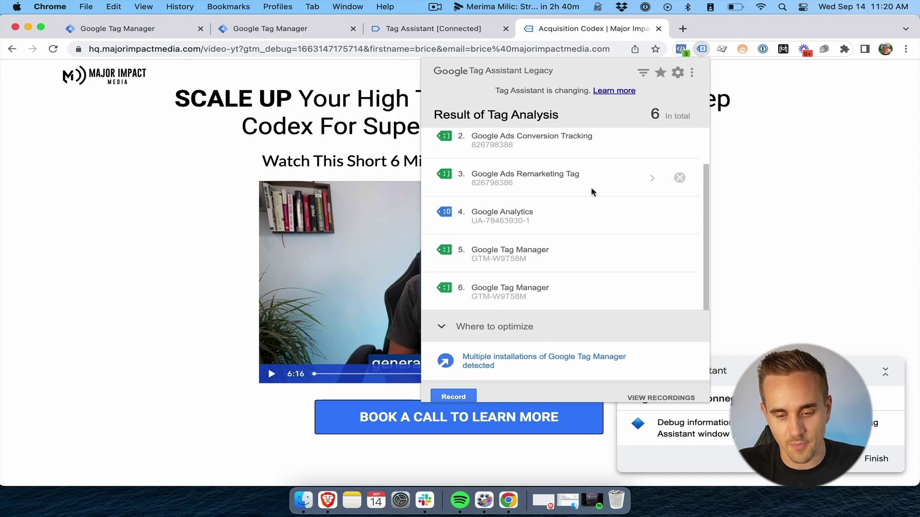
pyautogui.scroll(2, 583, 252)
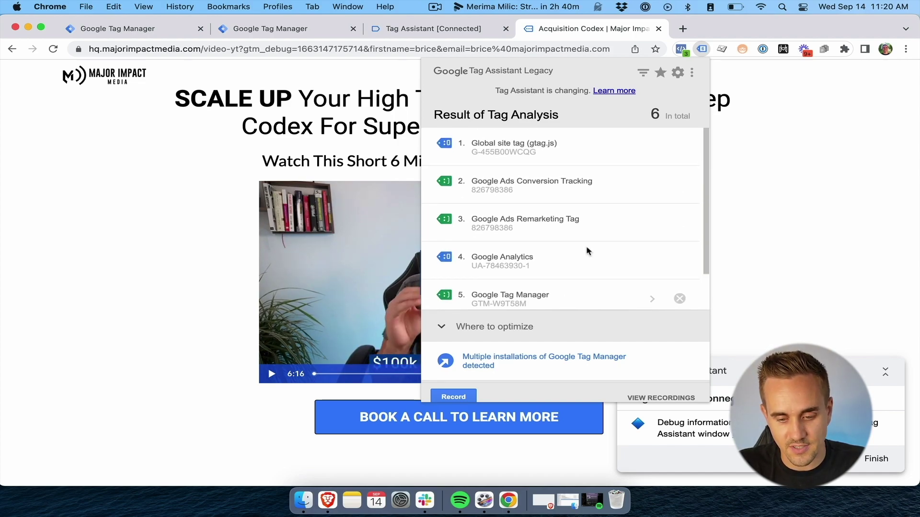
pyautogui.click(702, 49)
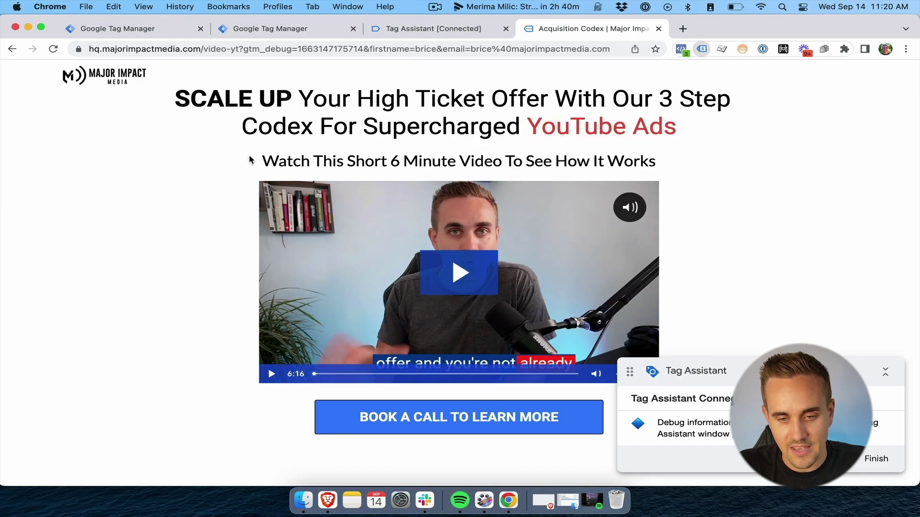
pyautogui.click(435, 30)
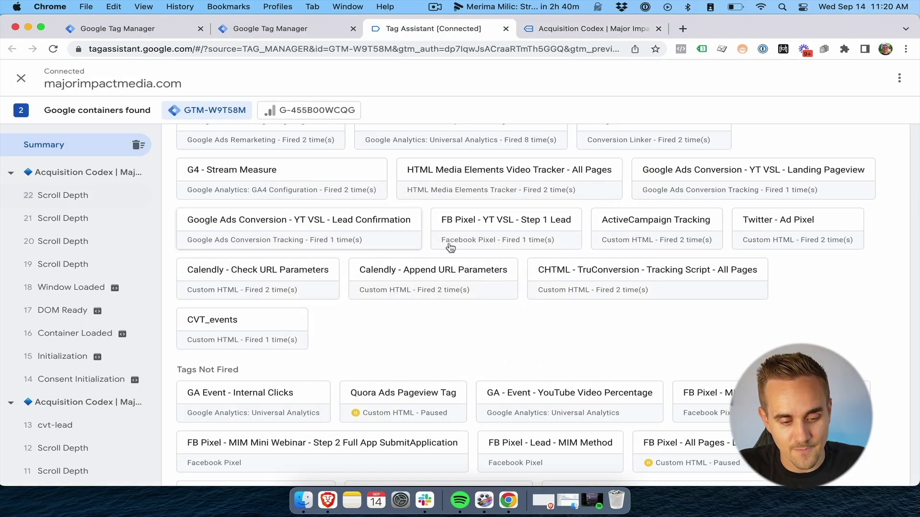
pyautogui.click(72, 174)
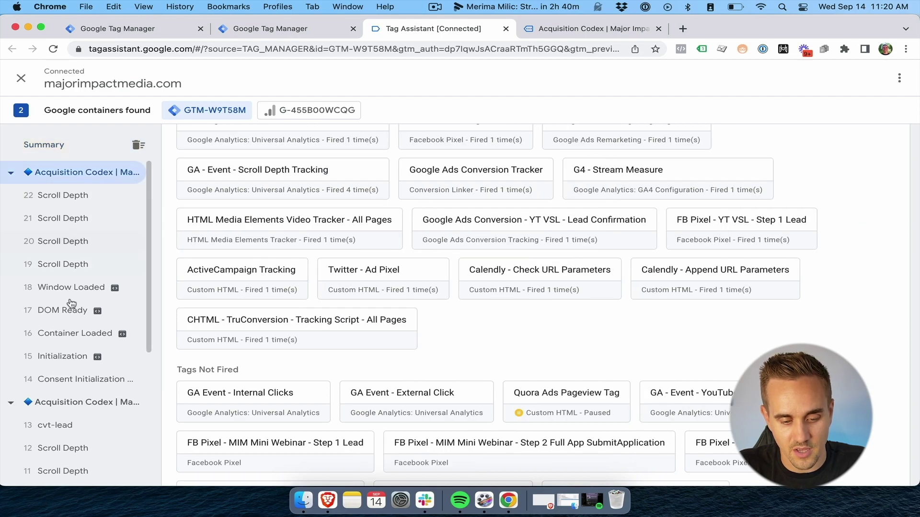
pyautogui.click(76, 334)
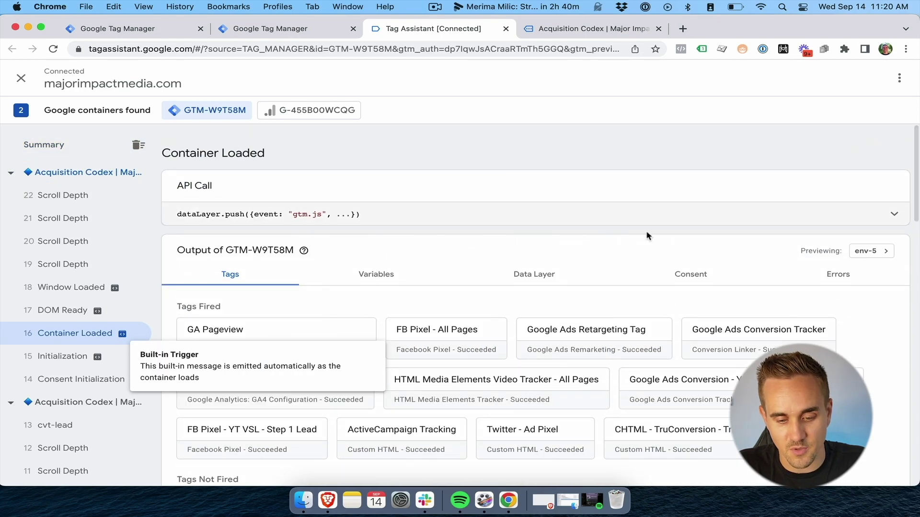
pyautogui.scroll(-2, 661, 234)
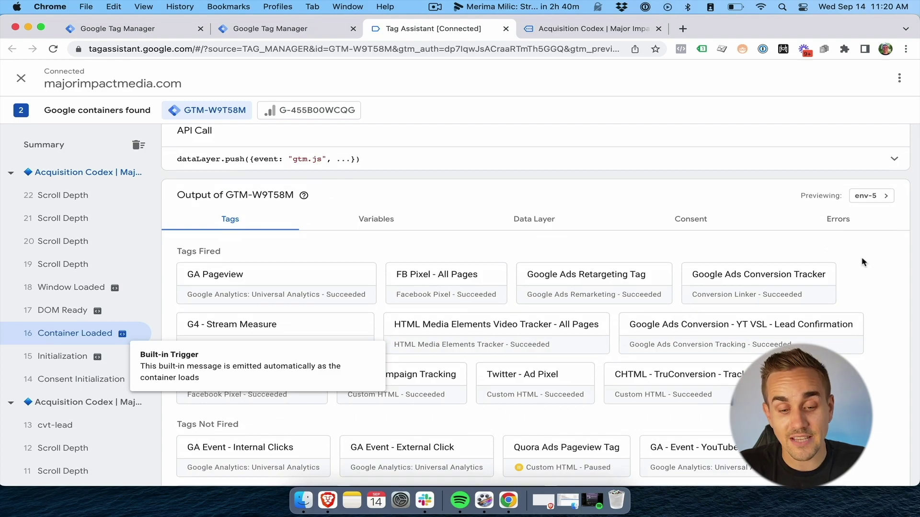
pyautogui.scroll(-4, 805, 262)
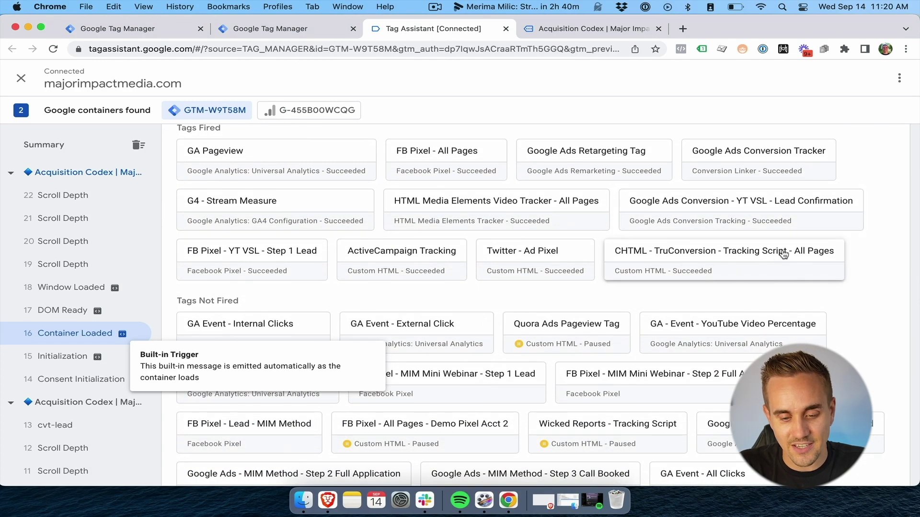
pyautogui.scroll(2, 703, 272)
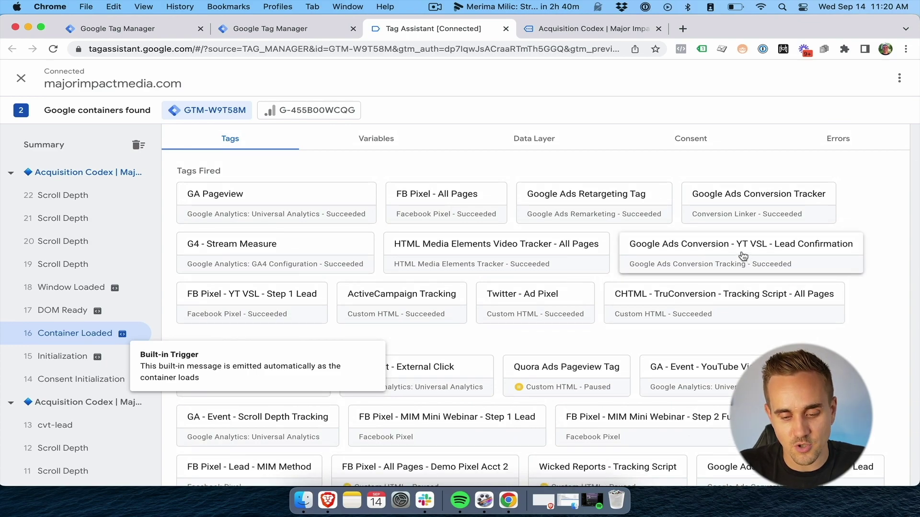
pyautogui.click(743, 256)
pyautogui.scroll(-2, 323, 352)
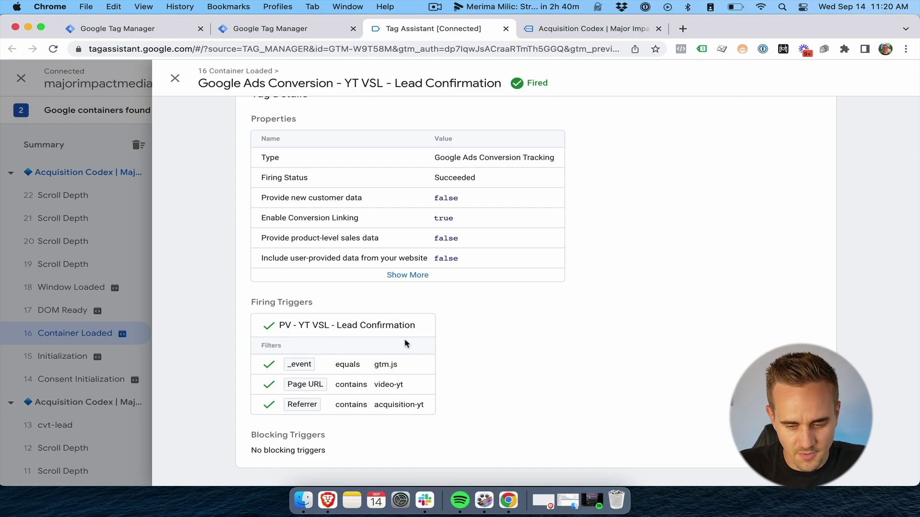
pyautogui.click(536, 27)
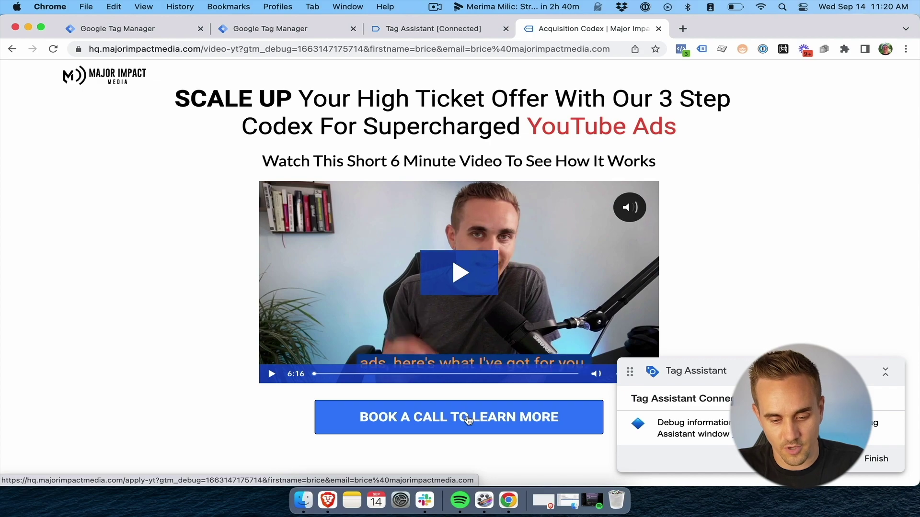
# Go to the apply-yt booking page, finish the Tag Assistant session, and book a call through Calendly
pyautogui.click(468, 419)
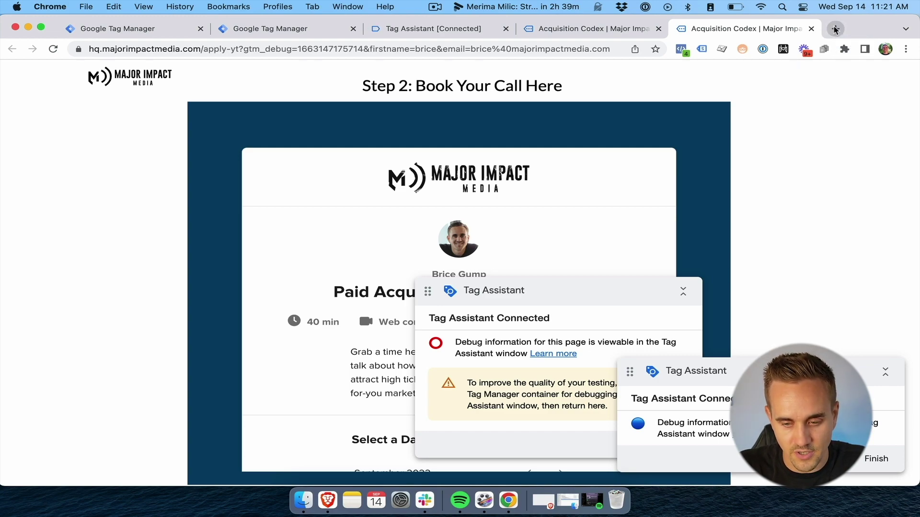
pyautogui.scroll(-6, 482, 240)
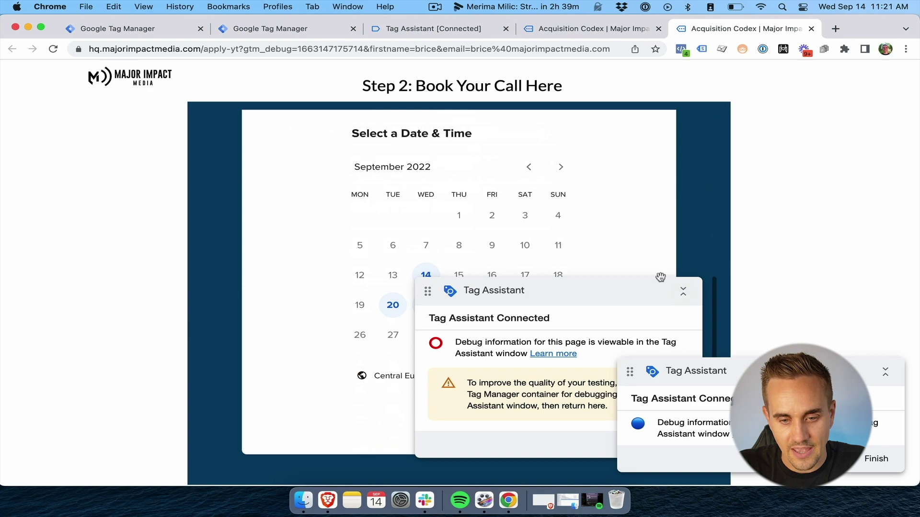
pyautogui.scroll(-5, 599, 230)
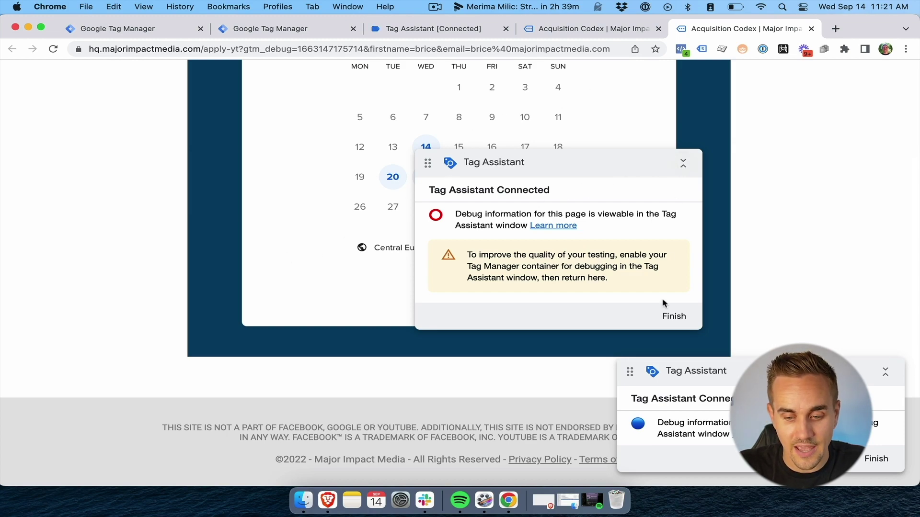
pyautogui.click(681, 317)
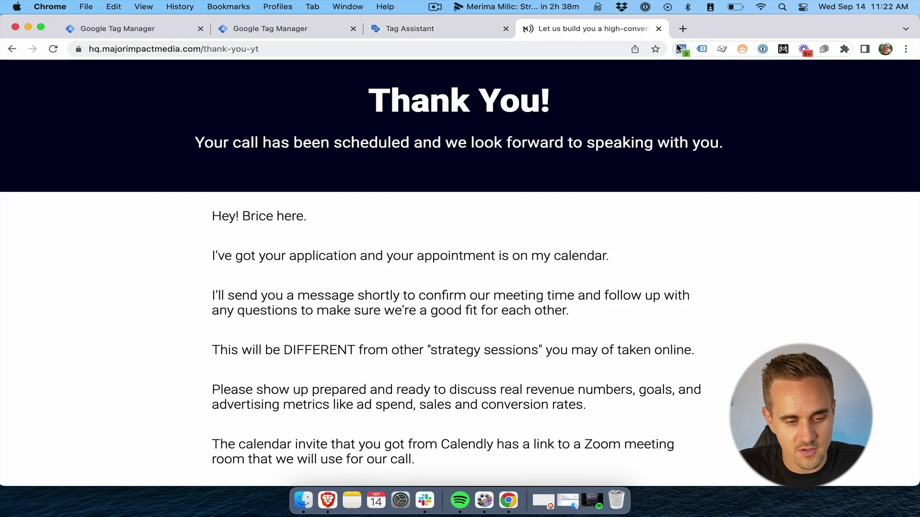
# Review the five tags fired on the thank-you page, then start the version name 'Googl'
pyautogui.click(680, 49)
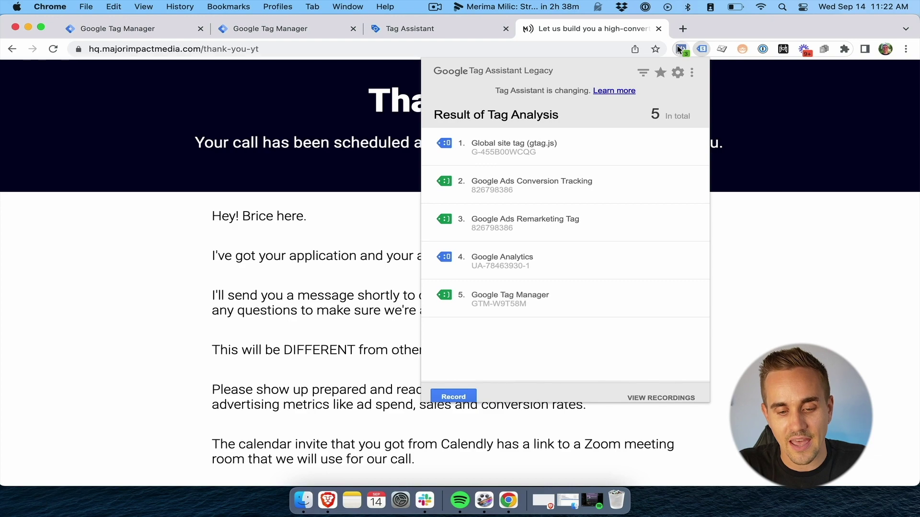
pyautogui.click(282, 28)
pyautogui.click(376, 216)
pyautogui.write('Googl')
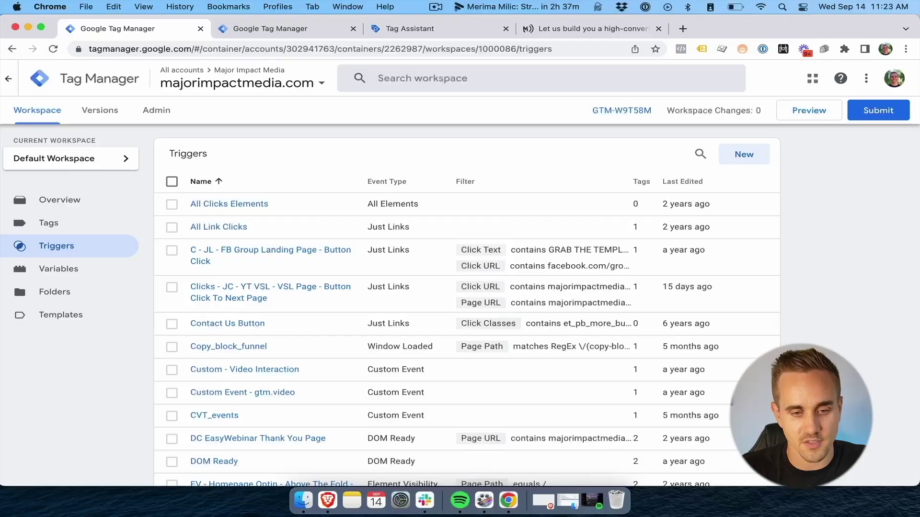
# Scroll the Triggers and Tags lists, then view Versions with Version 87 'Google Ads Tracking Setup' live
pyautogui.scroll(-13, 472, 326)
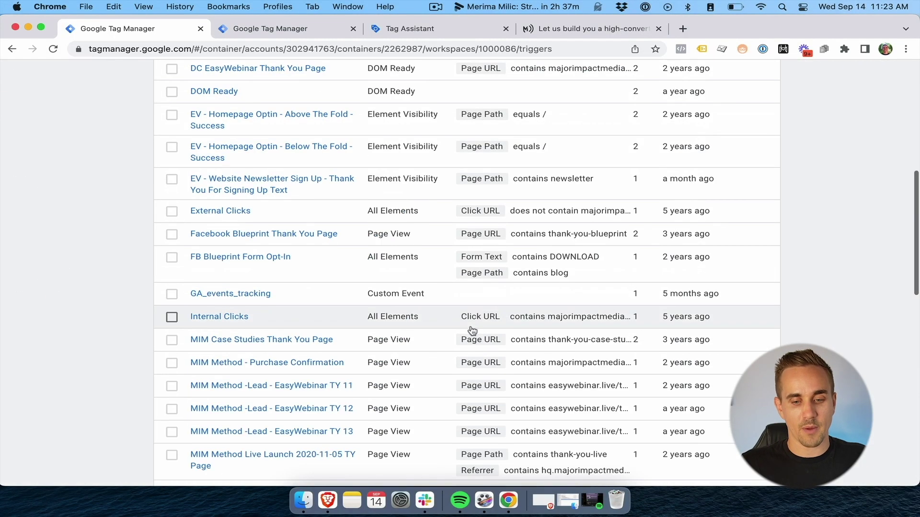
pyautogui.scroll(-6, 473, 330)
pyautogui.scroll(1, 474, 325)
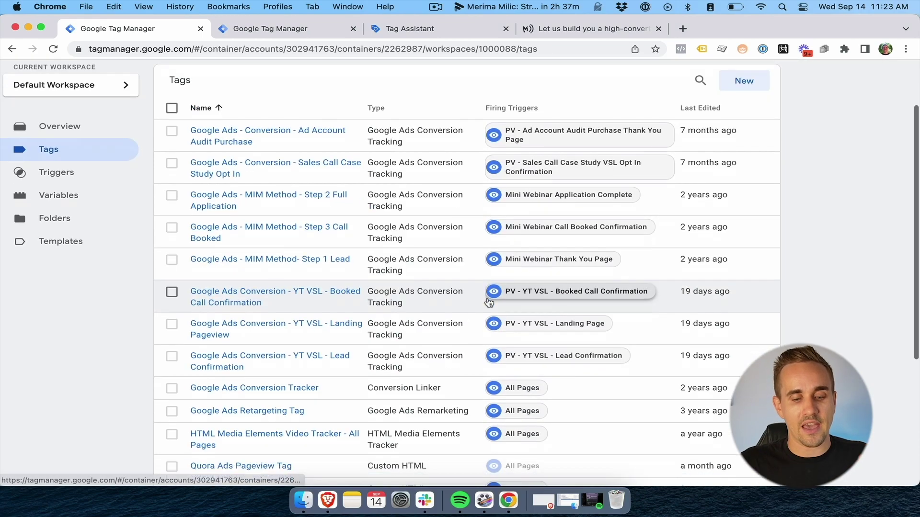
pyautogui.scroll(-2, 246, 275)
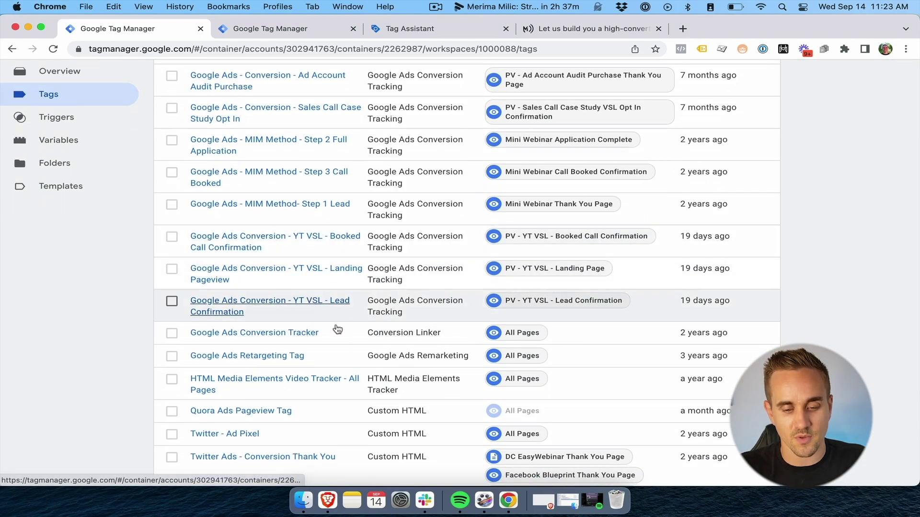
pyautogui.scroll(1, 639, 317)
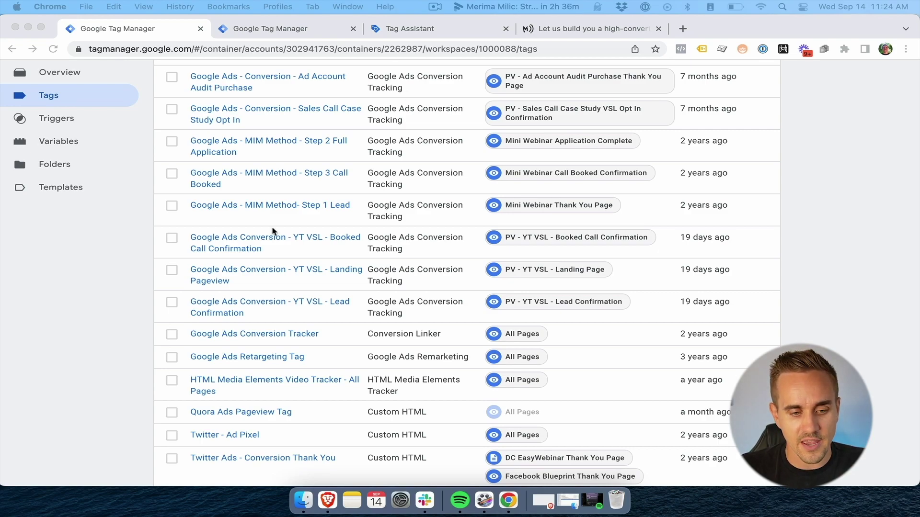
pyautogui.click(309, 29)
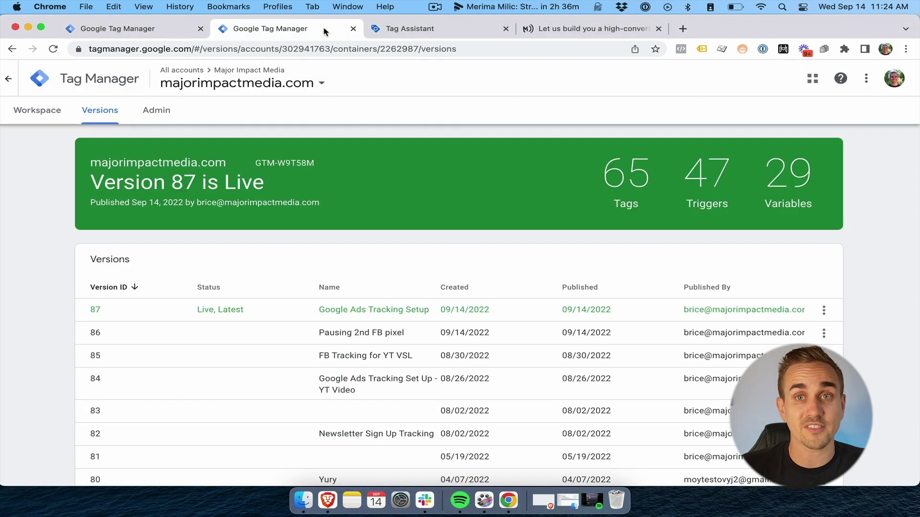
# Close the extra Tag Manager tab and relaunch Preview for the GTM-W9T58M container
pyautogui.click(393, 29)
pyautogui.click(141, 29)
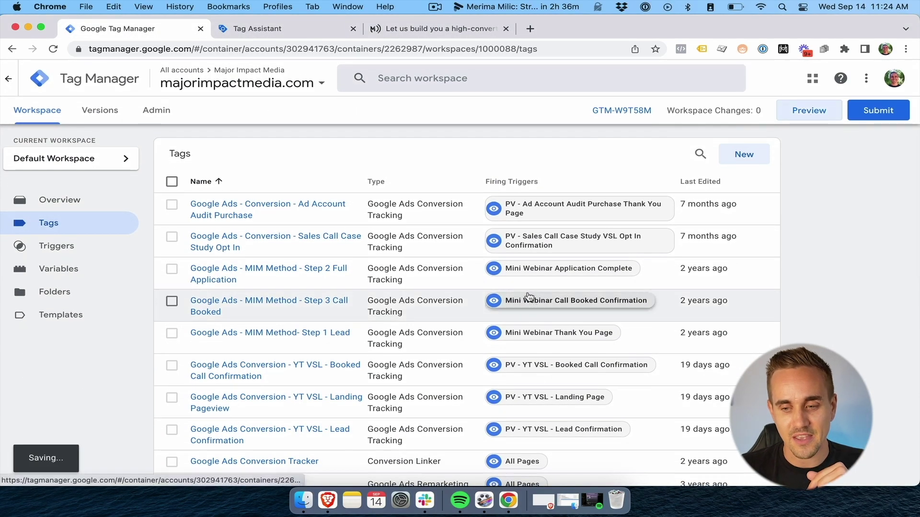
pyautogui.click(810, 109)
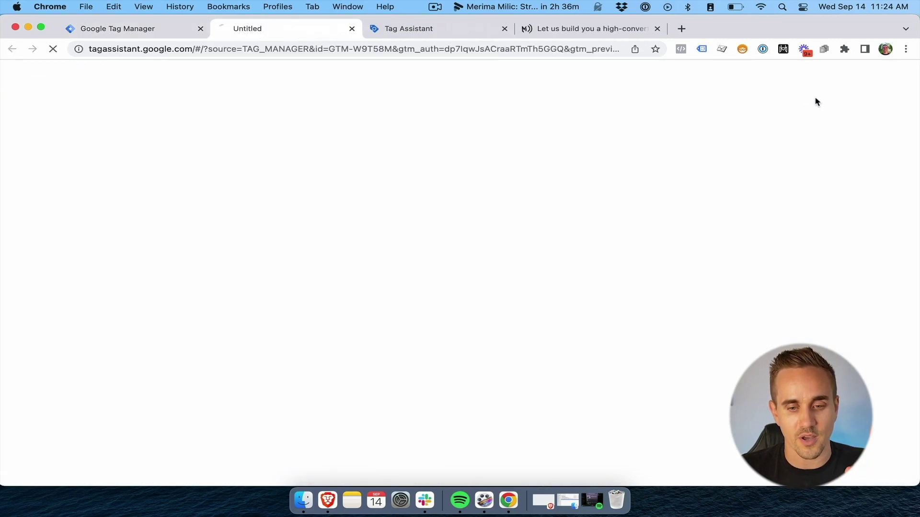
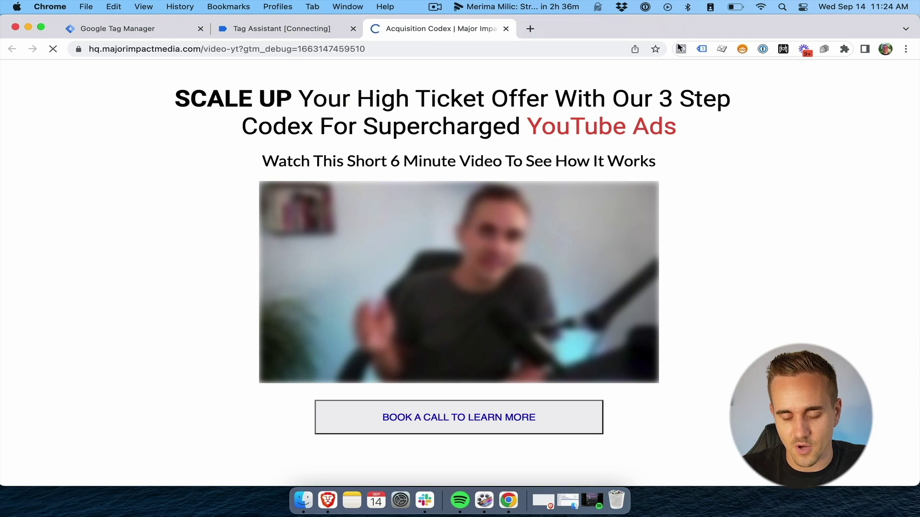
# Check with Facebook Pixel Helper which pixels the video landing page loads in debug preview
pyautogui.click(681, 50)
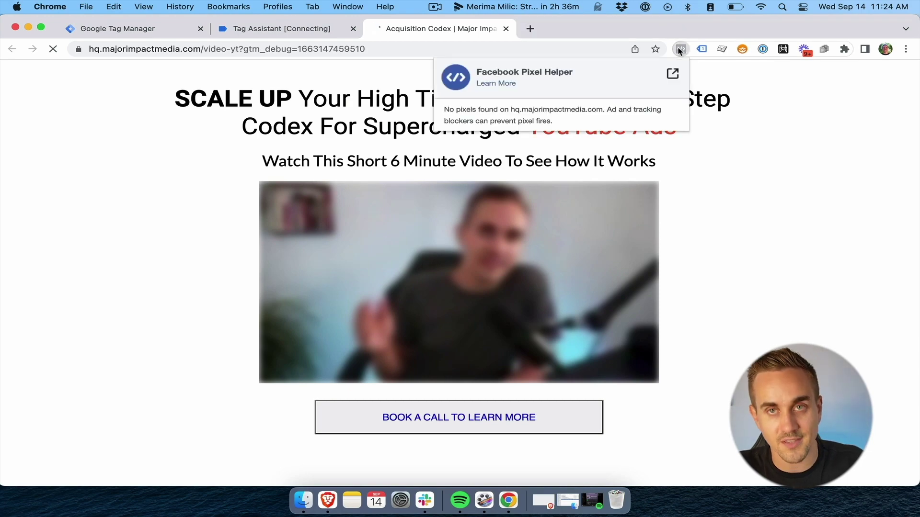
# Confirm in Pixel Helper that the page's Facebook pixel fires PageView, then go to the connected Tag Assistant tab
pyautogui.click(703, 50)
pyautogui.click(703, 50)
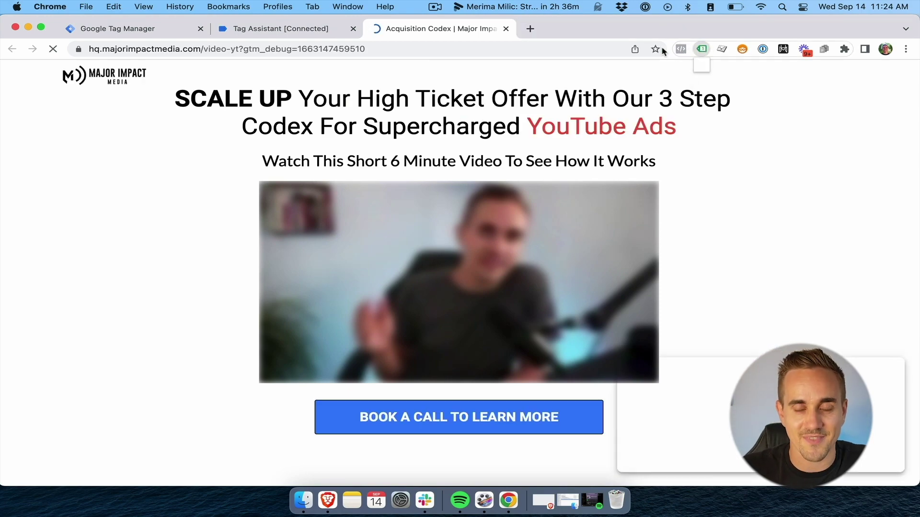
pyautogui.click(681, 49)
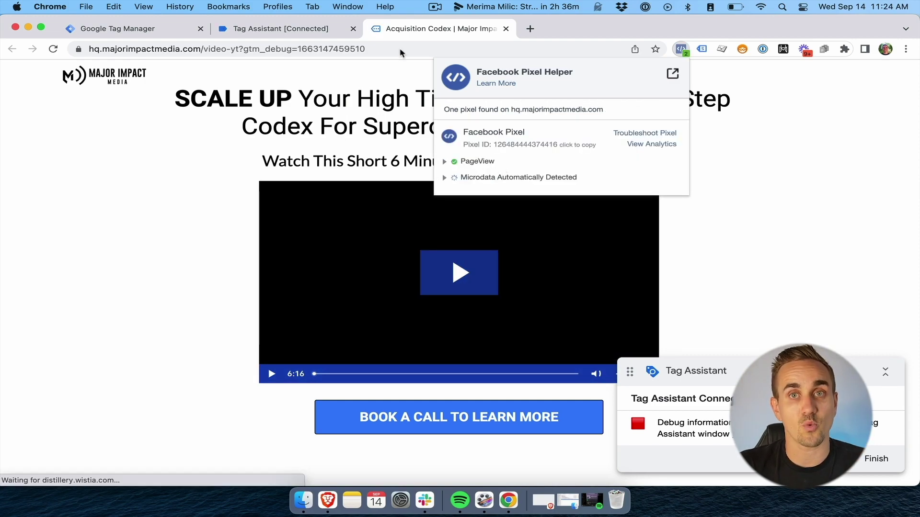
pyautogui.click(312, 27)
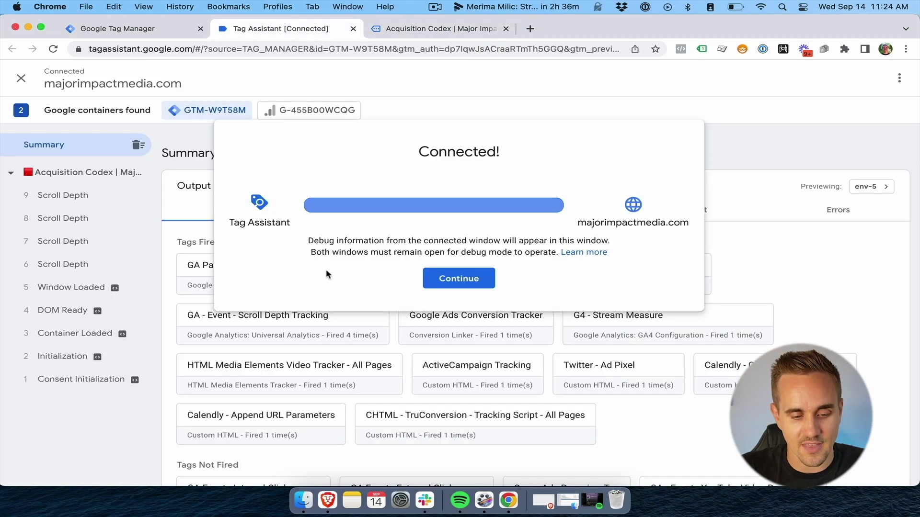
# Under Container Loaded, open the unfired YT VSL - Lead Confirmation tag to see its failed Referrer filter
pyautogui.click(472, 280)
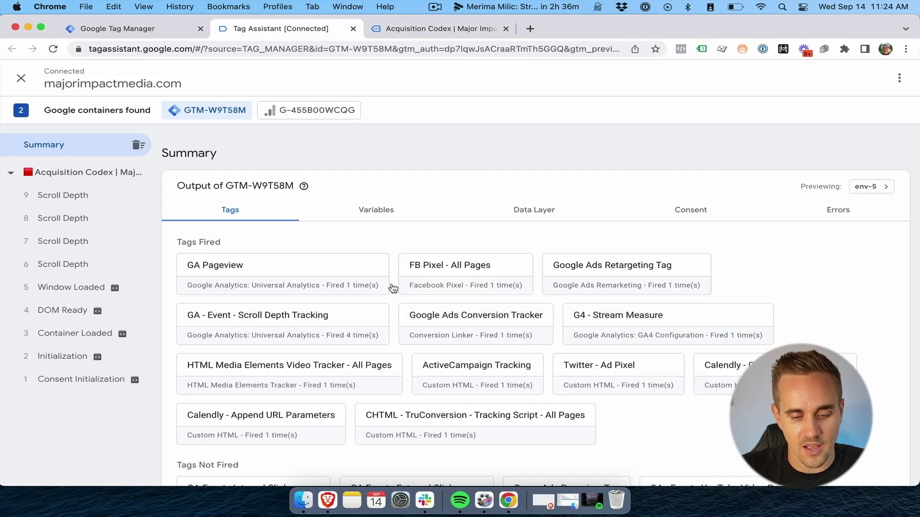
pyautogui.click(86, 340)
pyautogui.scroll(-10, 560, 345)
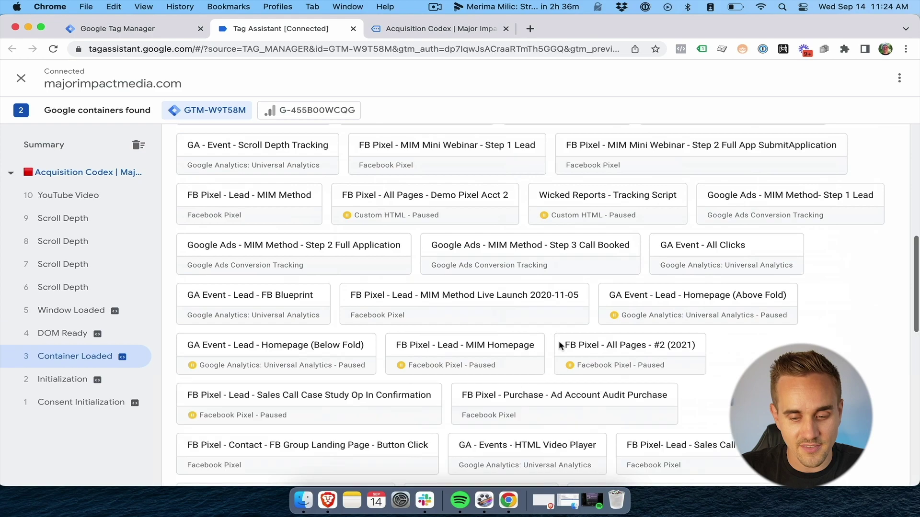
pyautogui.scroll(-5, 560, 345)
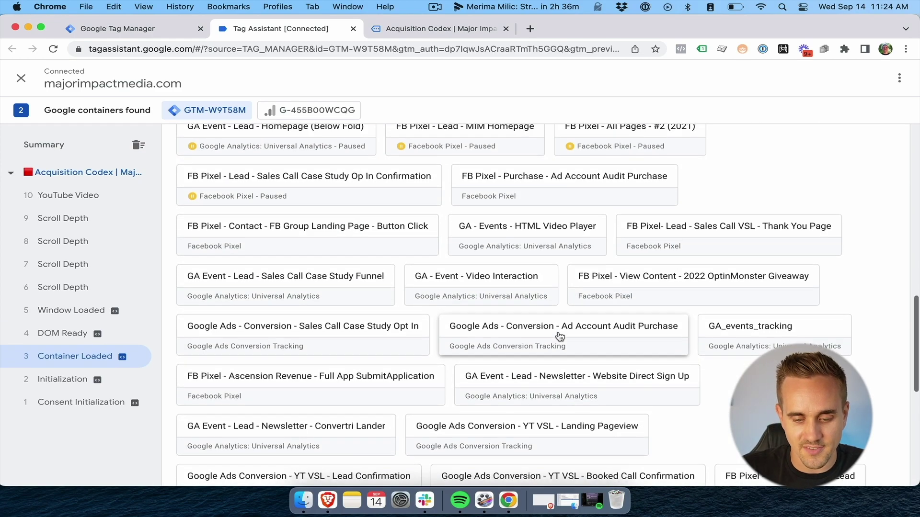
pyautogui.scroll(-3, 560, 335)
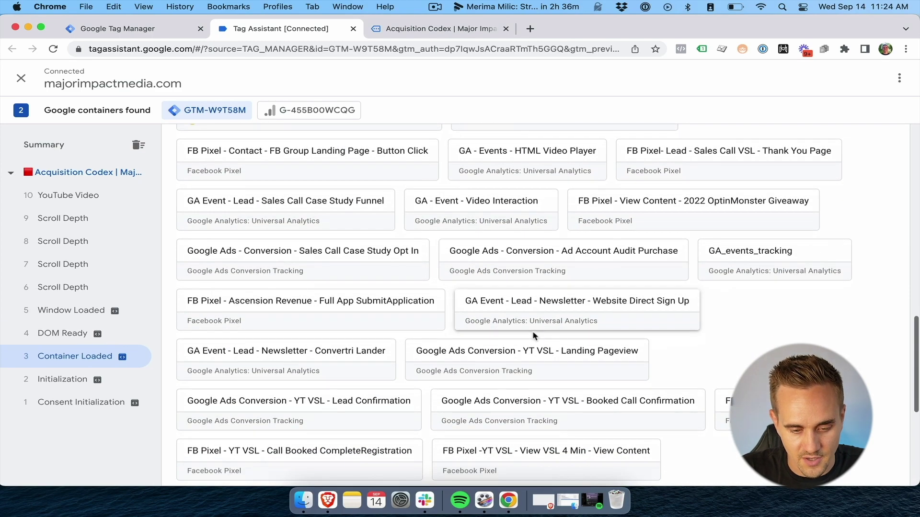
pyautogui.scroll(-2, 534, 335)
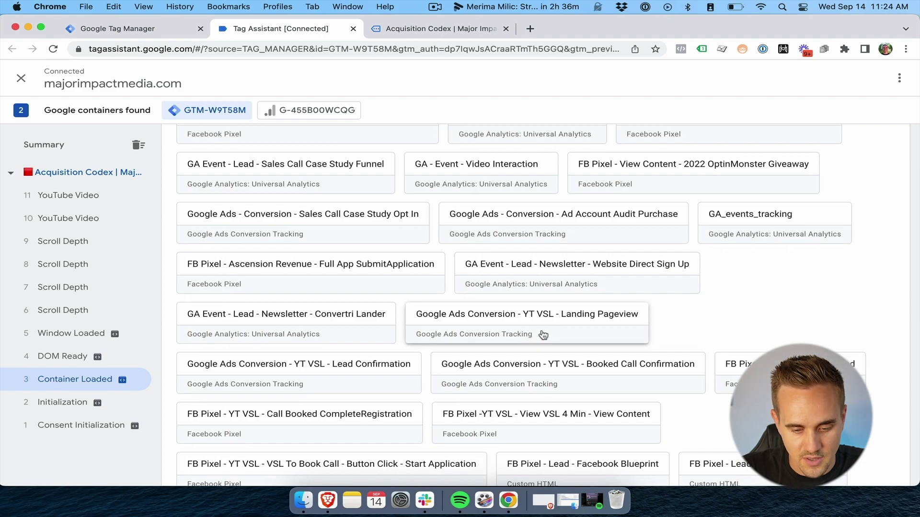
pyautogui.scroll(1, 543, 335)
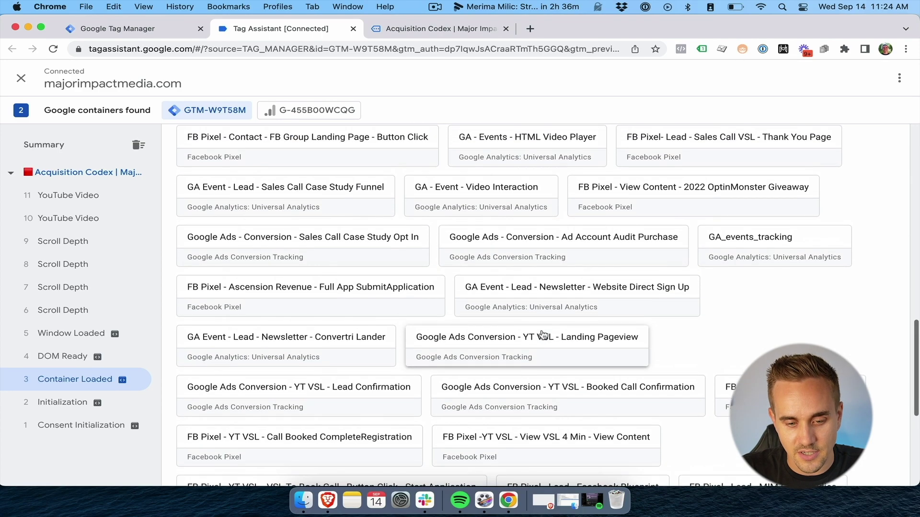
pyautogui.click(300, 390)
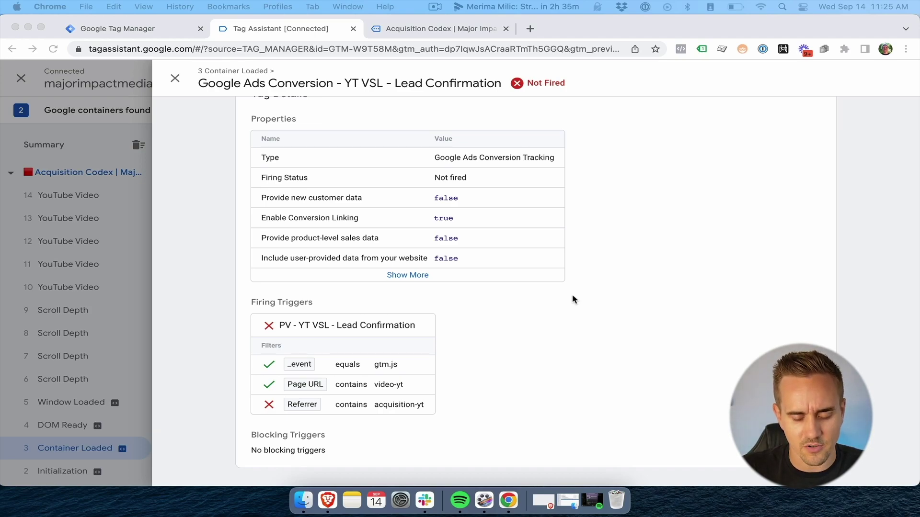
pyautogui.press('Escape')
pyautogui.scroll(7, 428, 284)
pyautogui.click(428, 283)
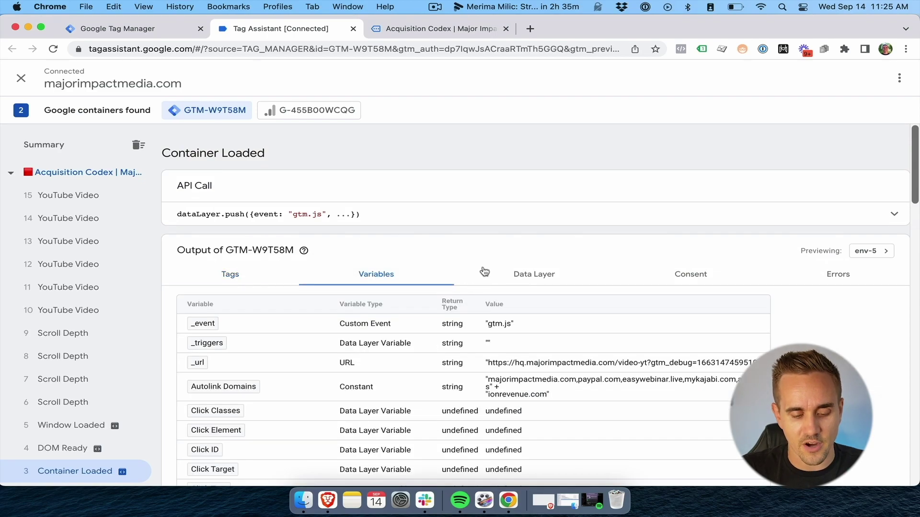
pyautogui.scroll(-3, 488, 259)
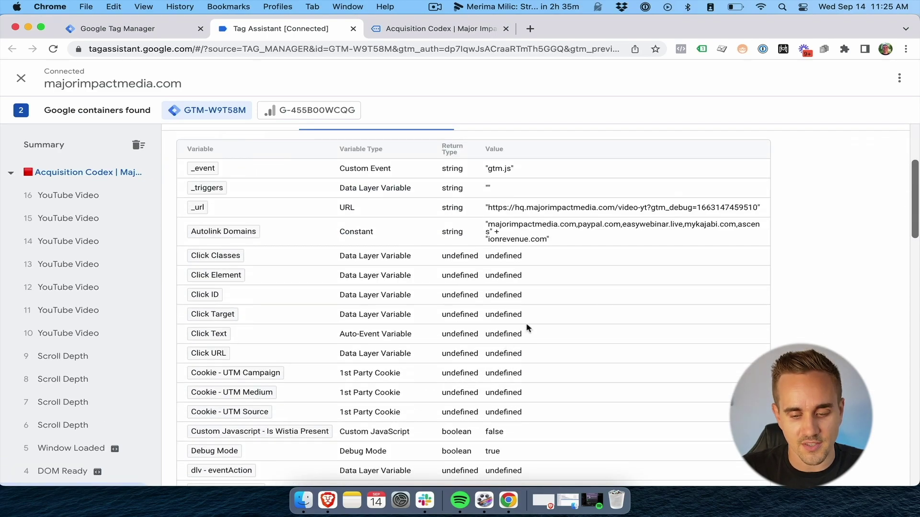
pyautogui.scroll(-8, 601, 322)
pyautogui.scroll(-10, 600, 322)
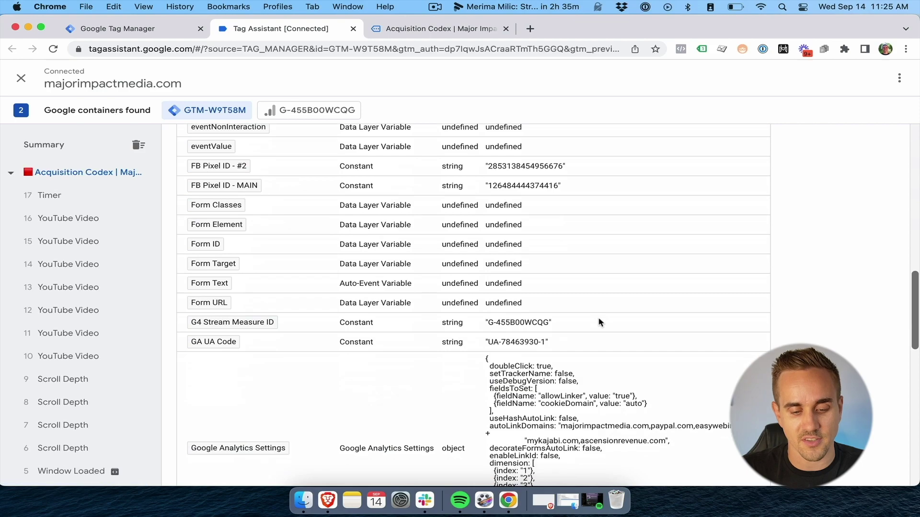
pyautogui.scroll(-3, 602, 323)
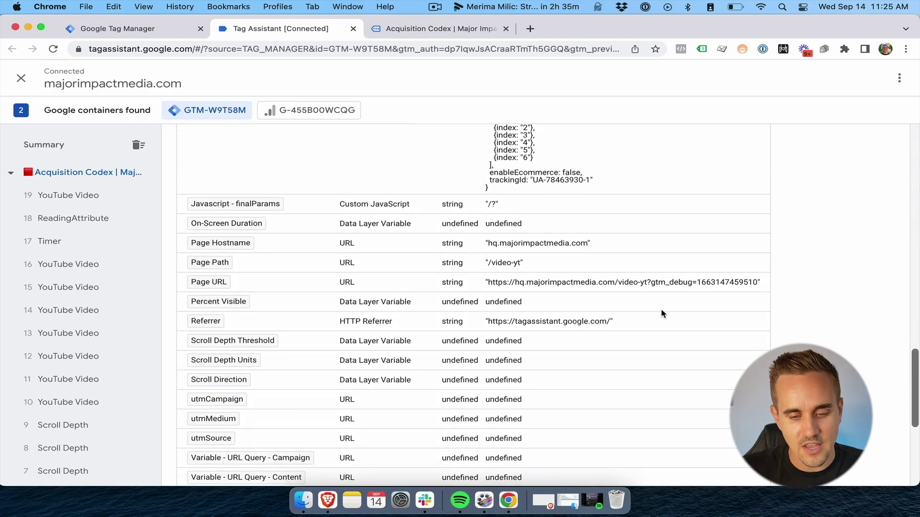
pyautogui.scroll(-10, 662, 314)
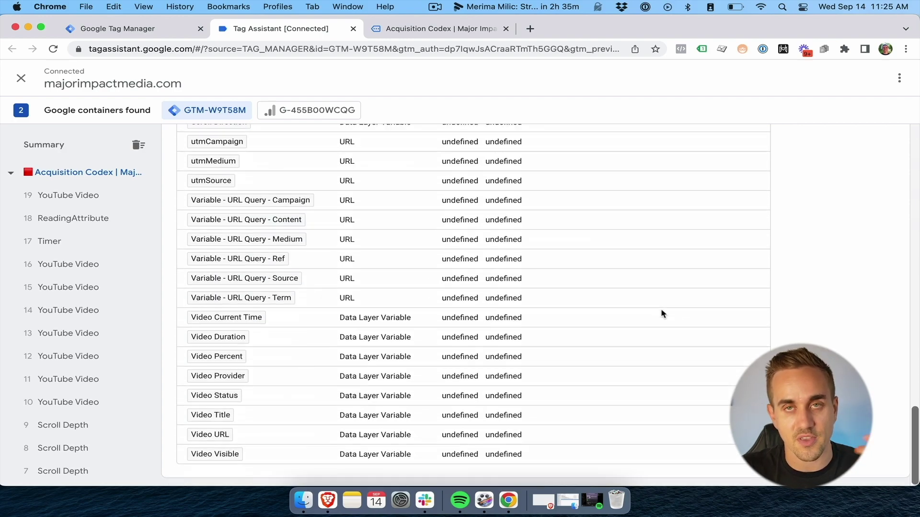
pyautogui.scroll(6, 662, 313)
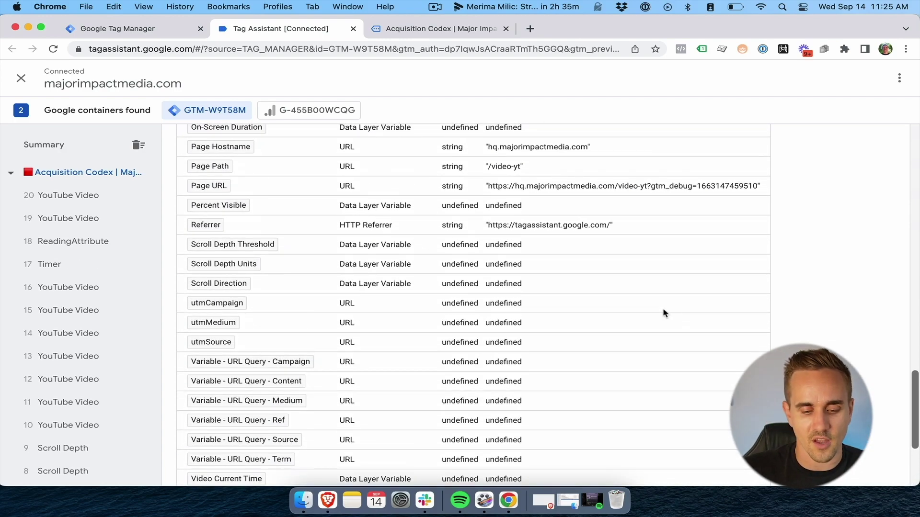